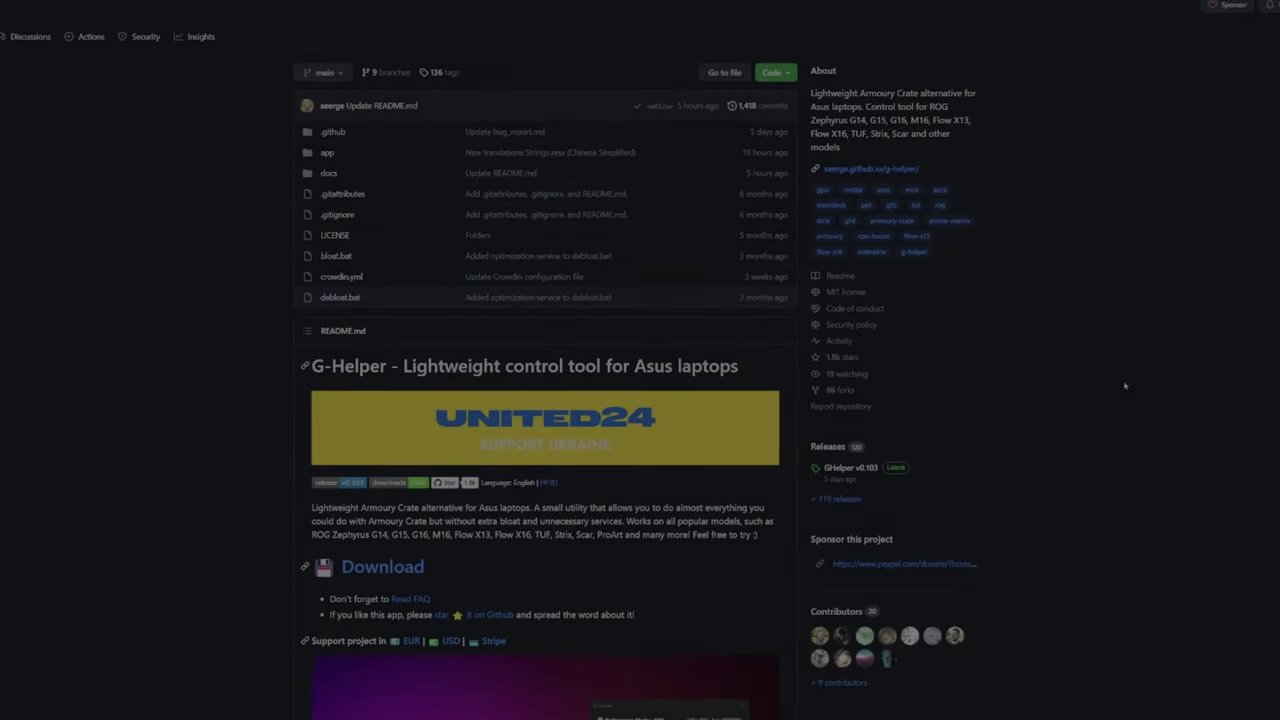
- Scroll the G-Helper README down through Main advantages and Features to the second screenshot
scroll(1128, 388, "down", 1)
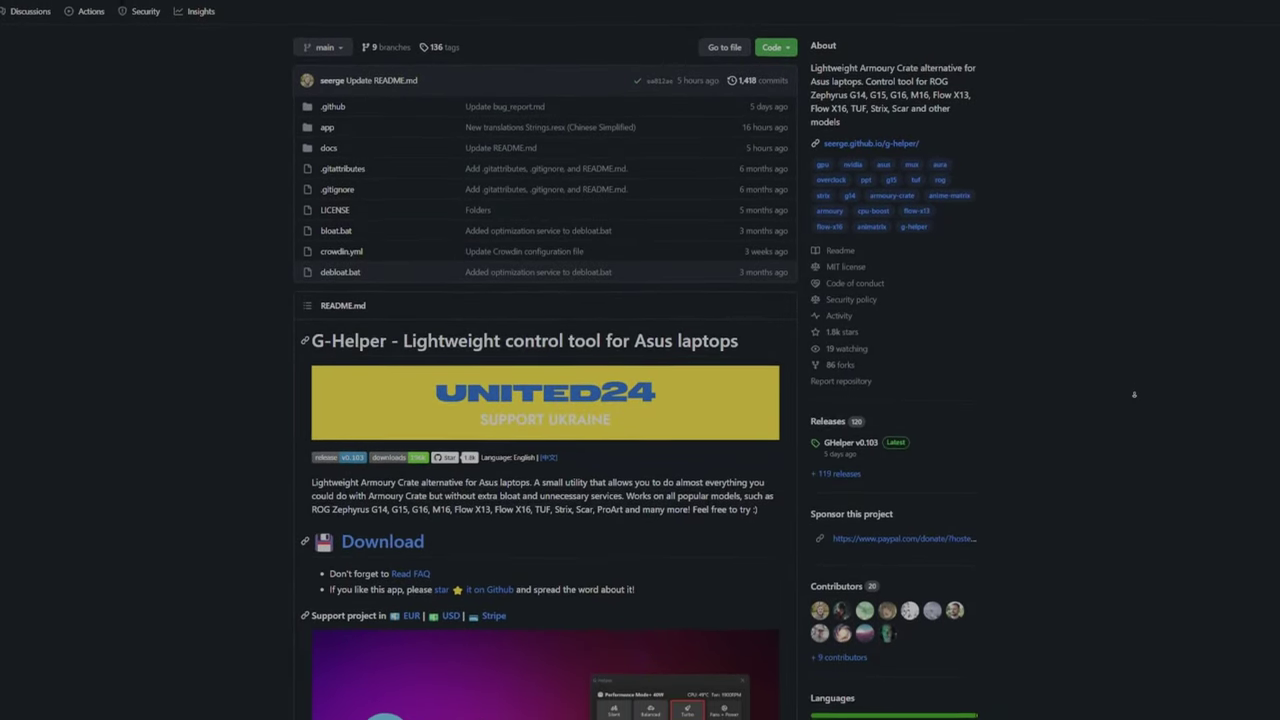
scroll(1134, 394, "down", 2)
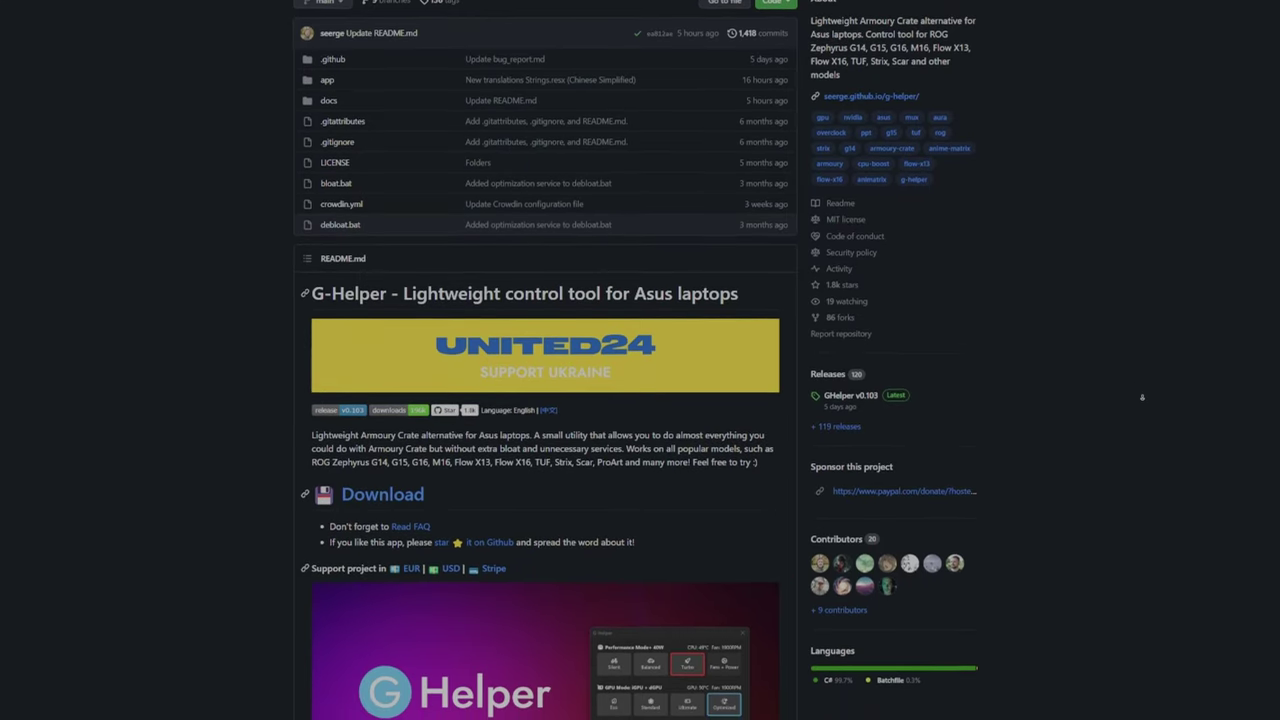
scroll(1148, 399, "down", 3)
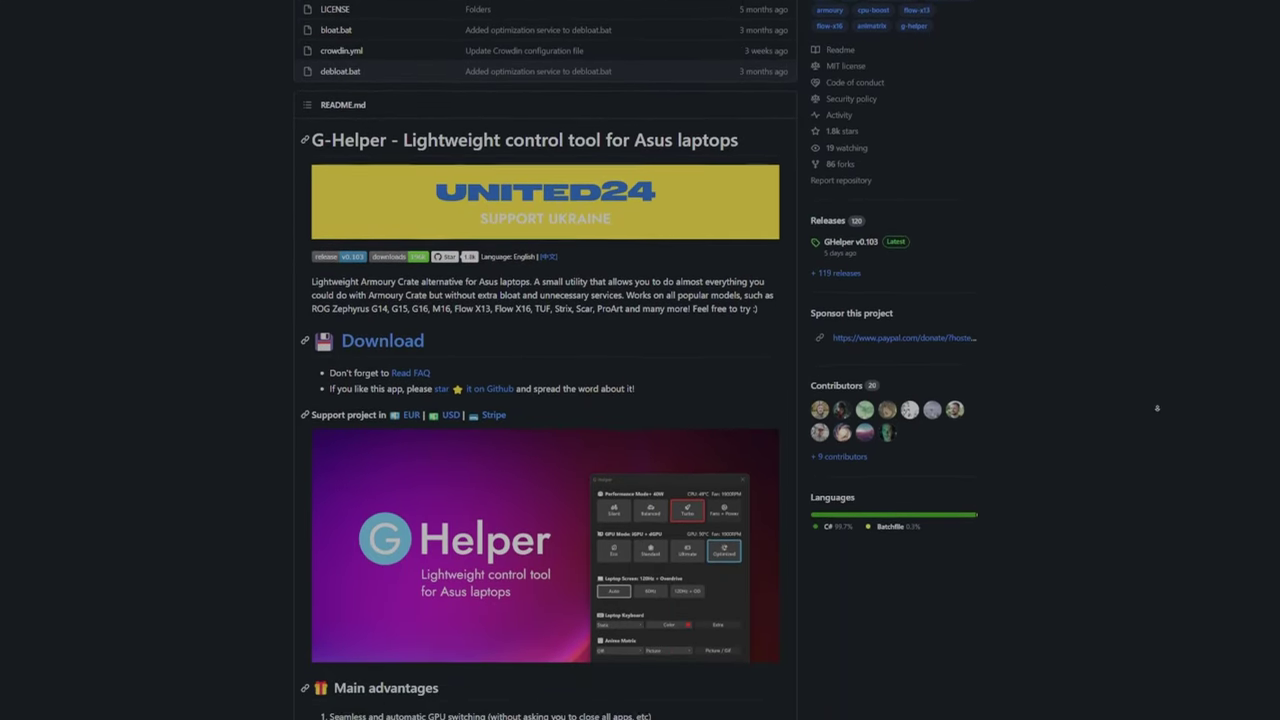
scroll(1157, 408, "down", 4)
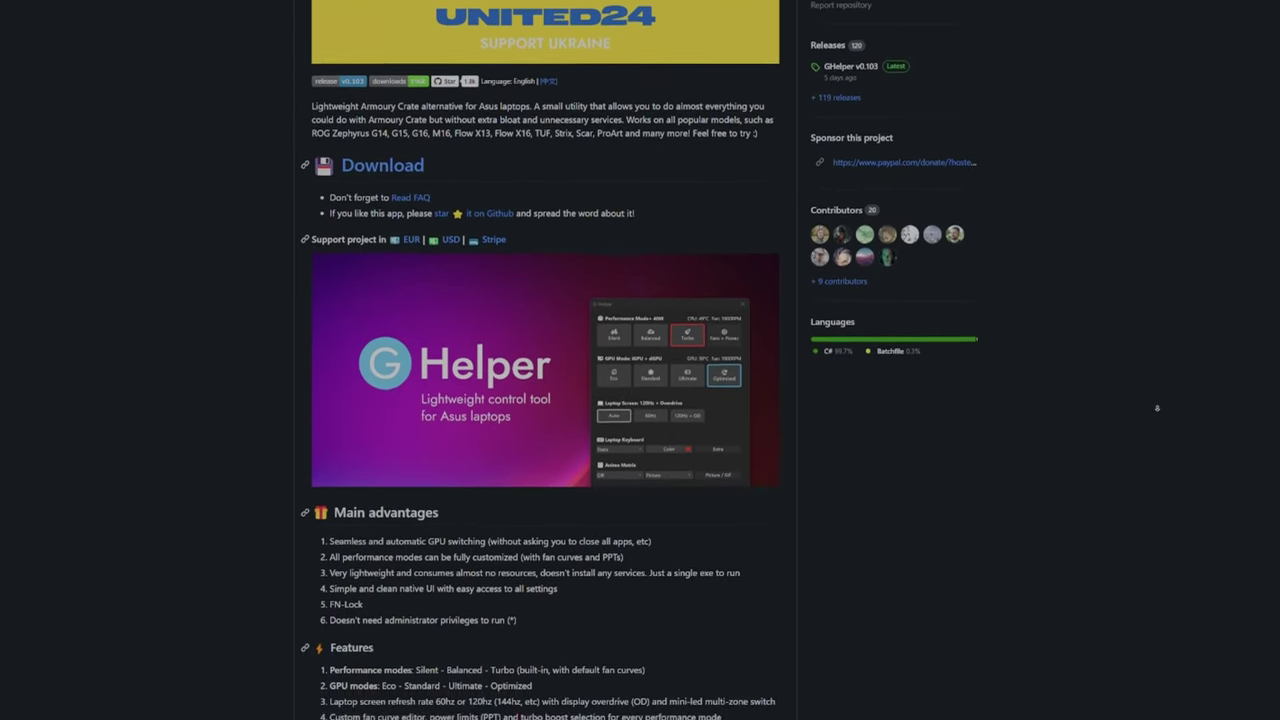
scroll(1157, 408, "down", 4)
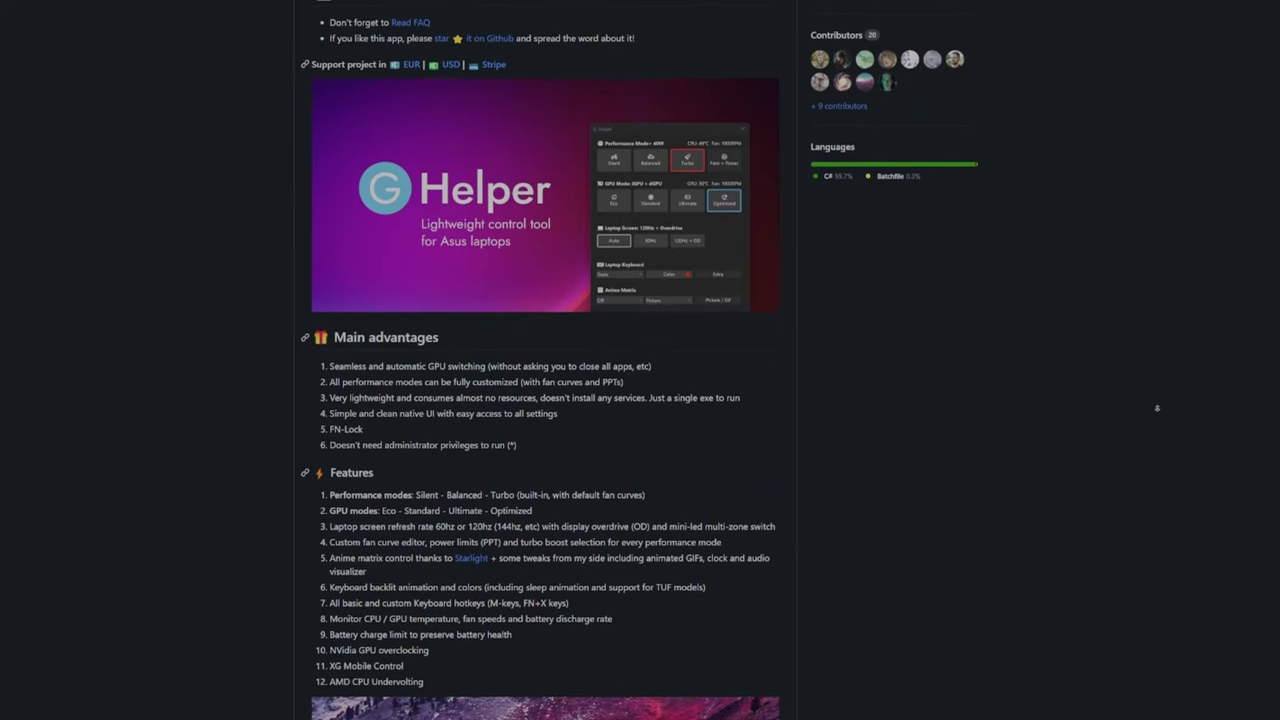
scroll(1157, 408, "down", 4)
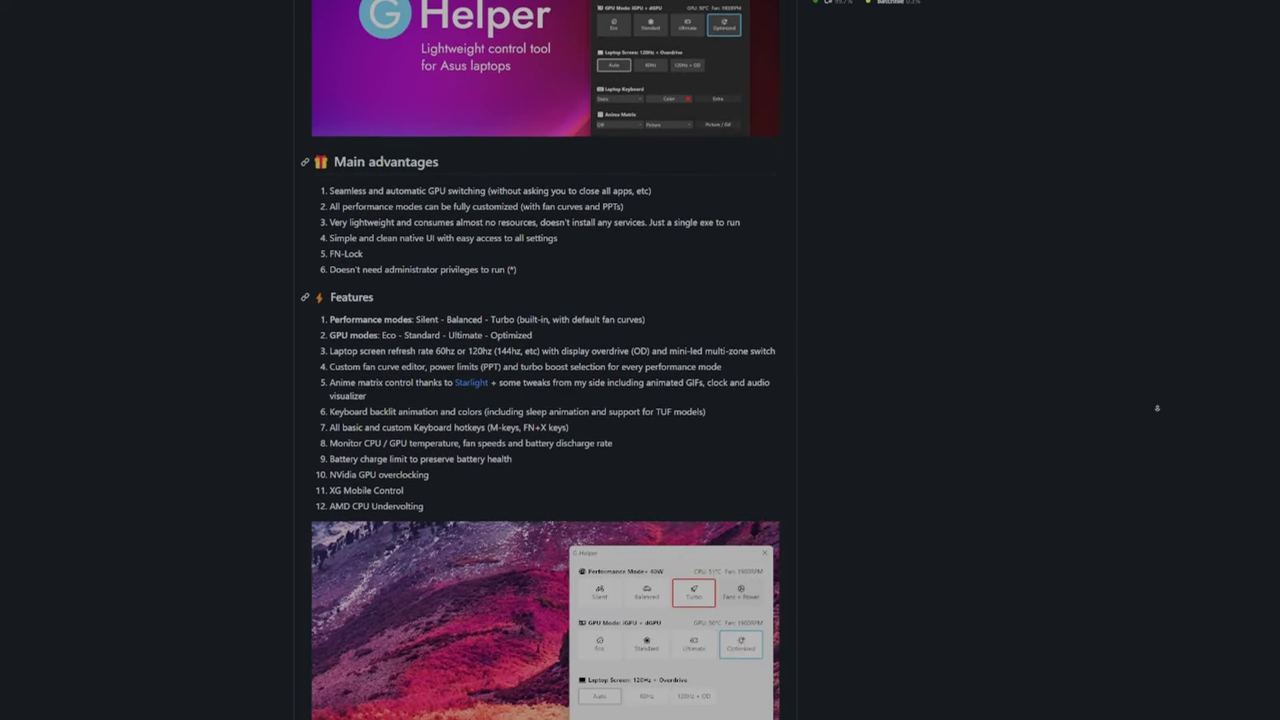
scroll(1157, 408, "down", 1)
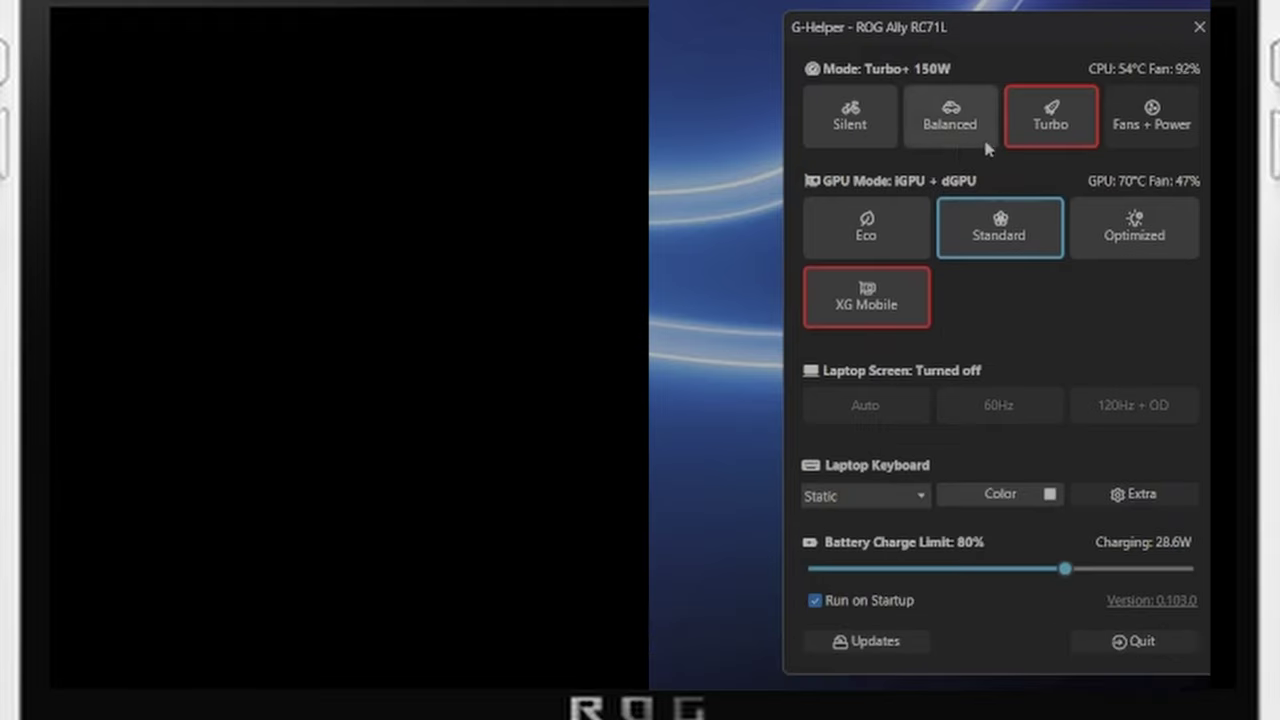
- Try the Silent and Balanced performance modes, then return to Turbo
left_click(876, 124)
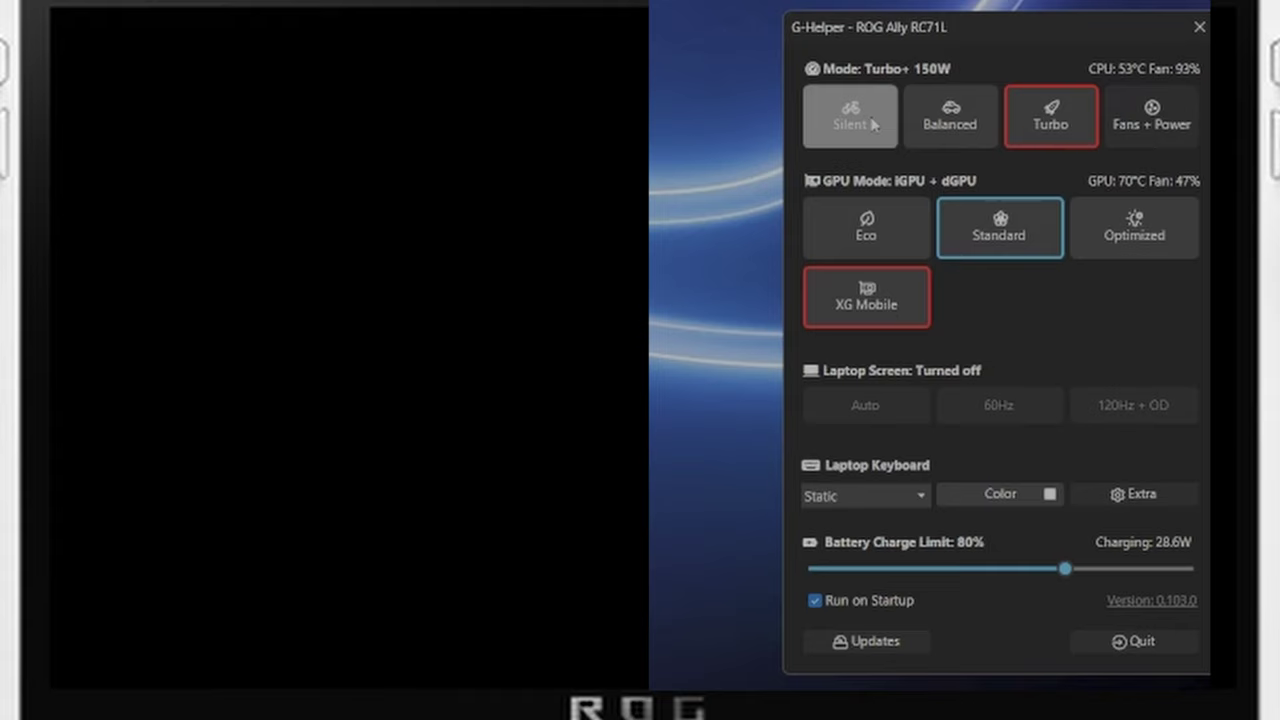
left_click(960, 112)
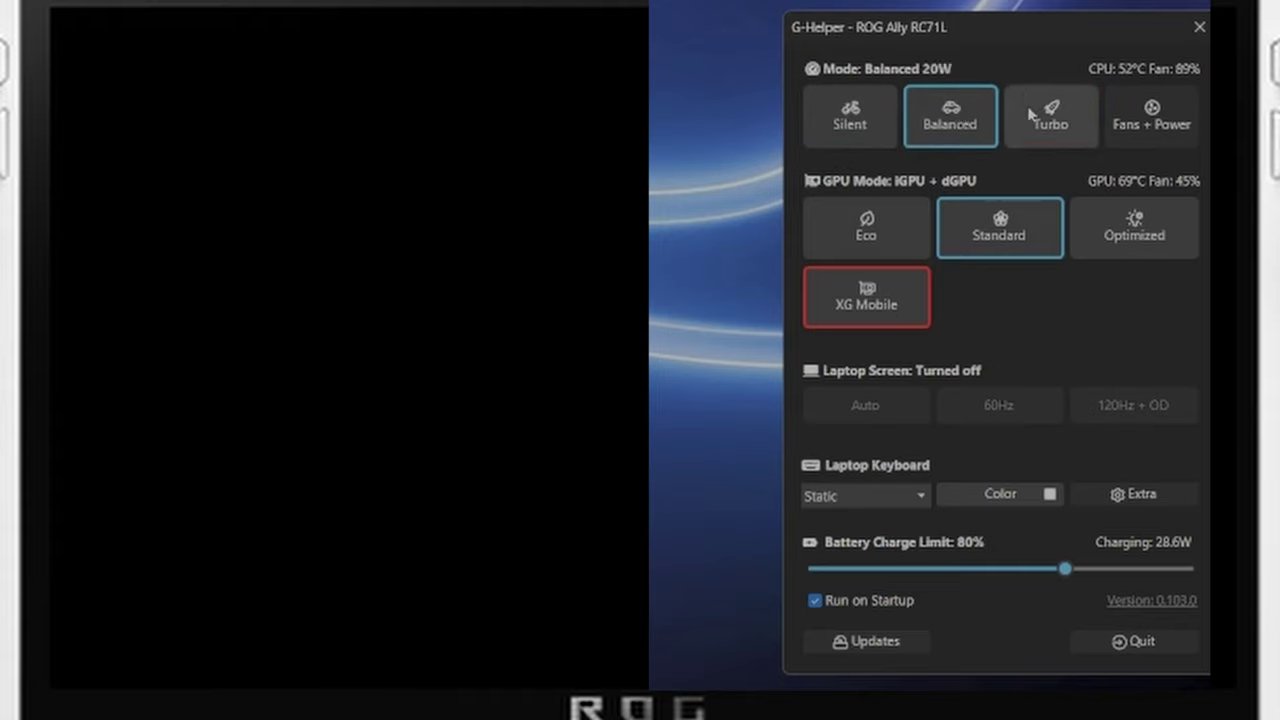
left_click(1058, 116)
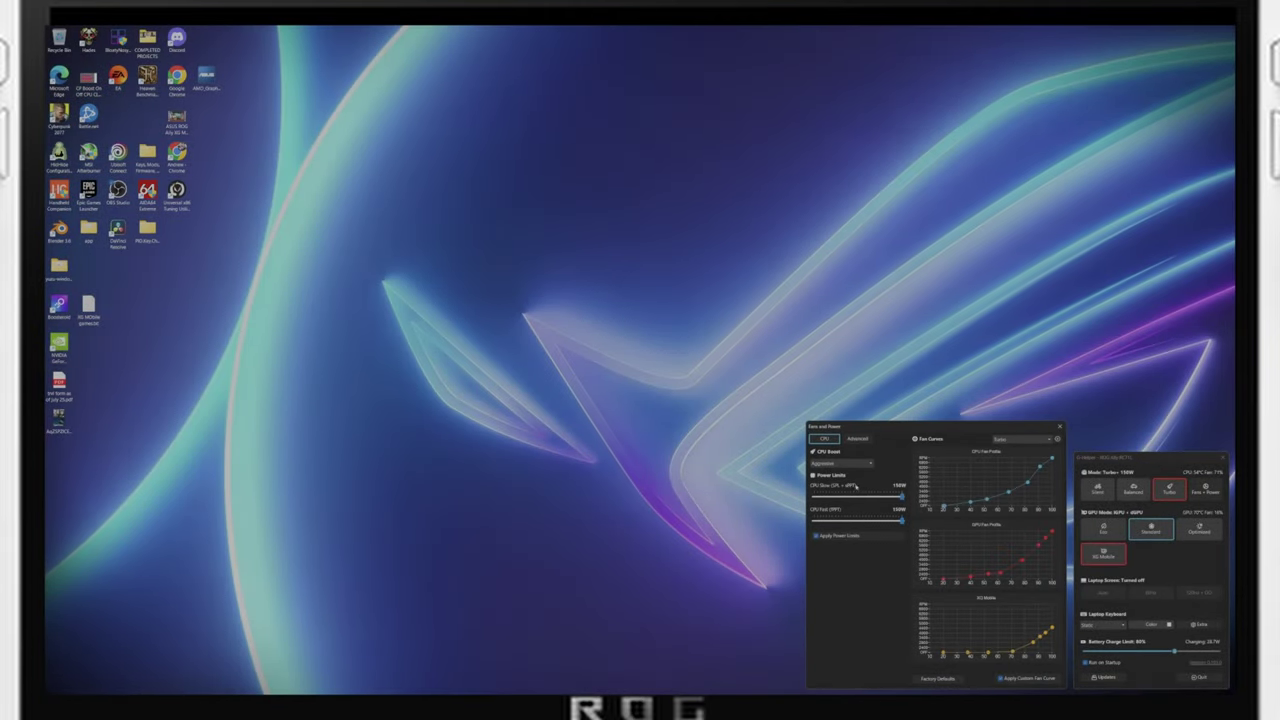
- Lower CPU Slow/Fast to 54W/40W, check CPU Boost, then set Balanced limits to 18W
left_click_drag(902, 497, 829, 498)
left_click_drag(902, 521, 829, 521)
left_click(815, 466)
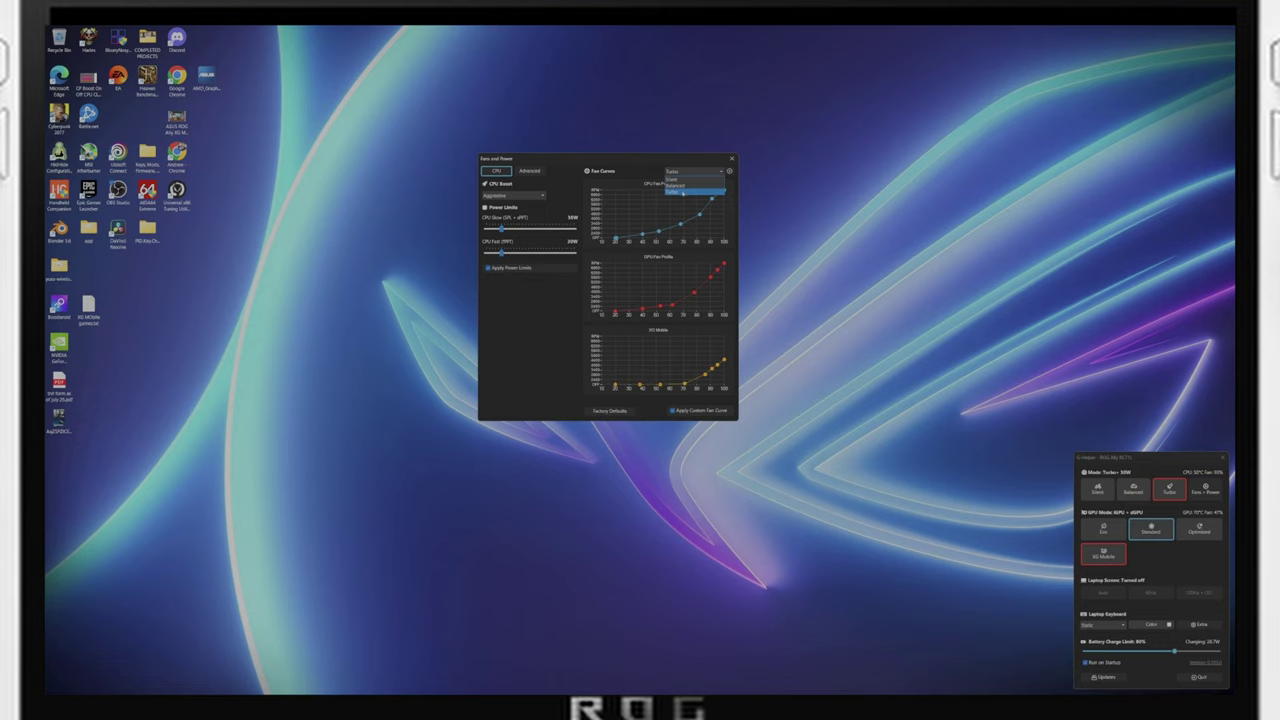
left_click(683, 186)
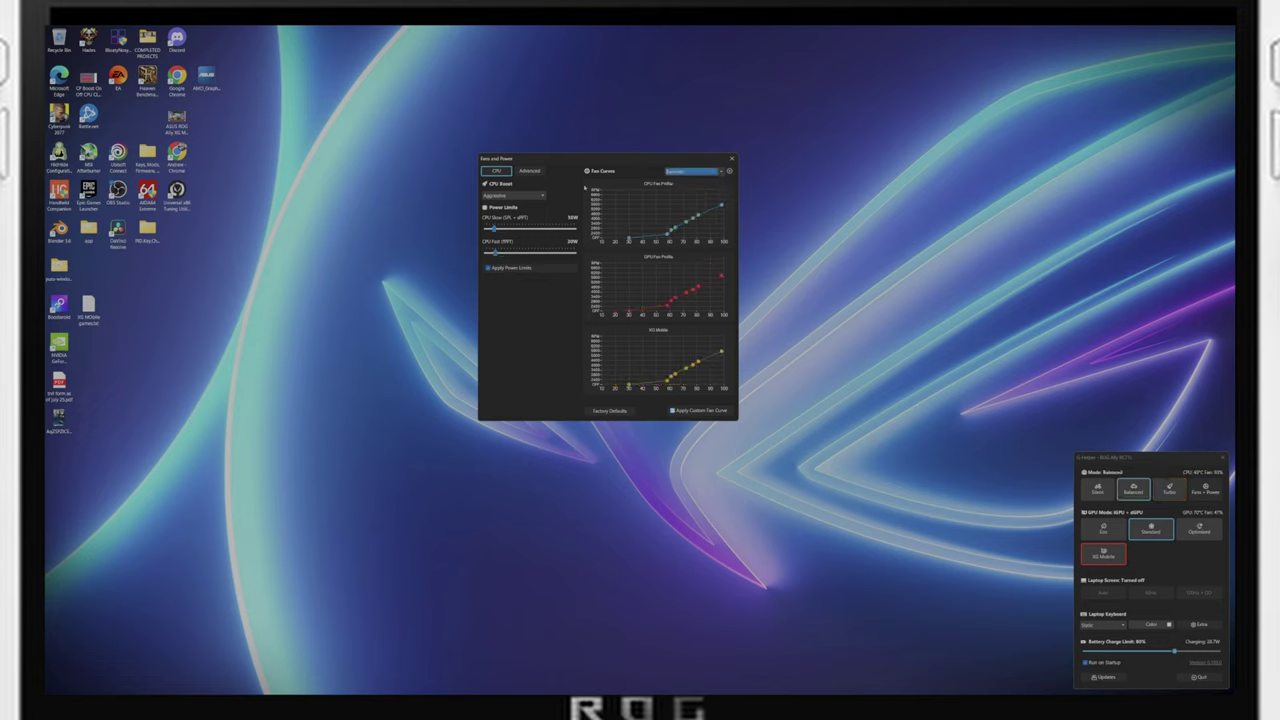
left_click_drag(495, 231, 492, 253)
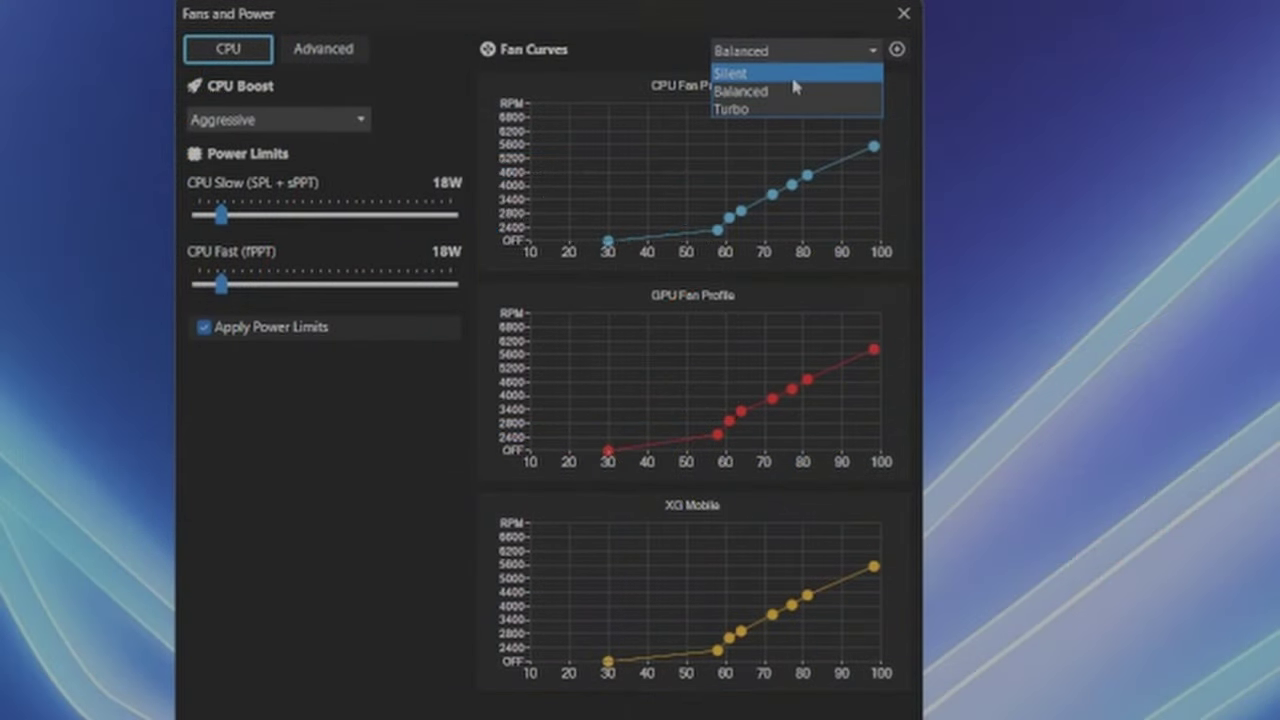
- Give the Silent profile 12W CPU Slow and Fast limits with CPU Boost Disabled
left_click(797, 72)
left_click_drag(417, 223, 217, 224)
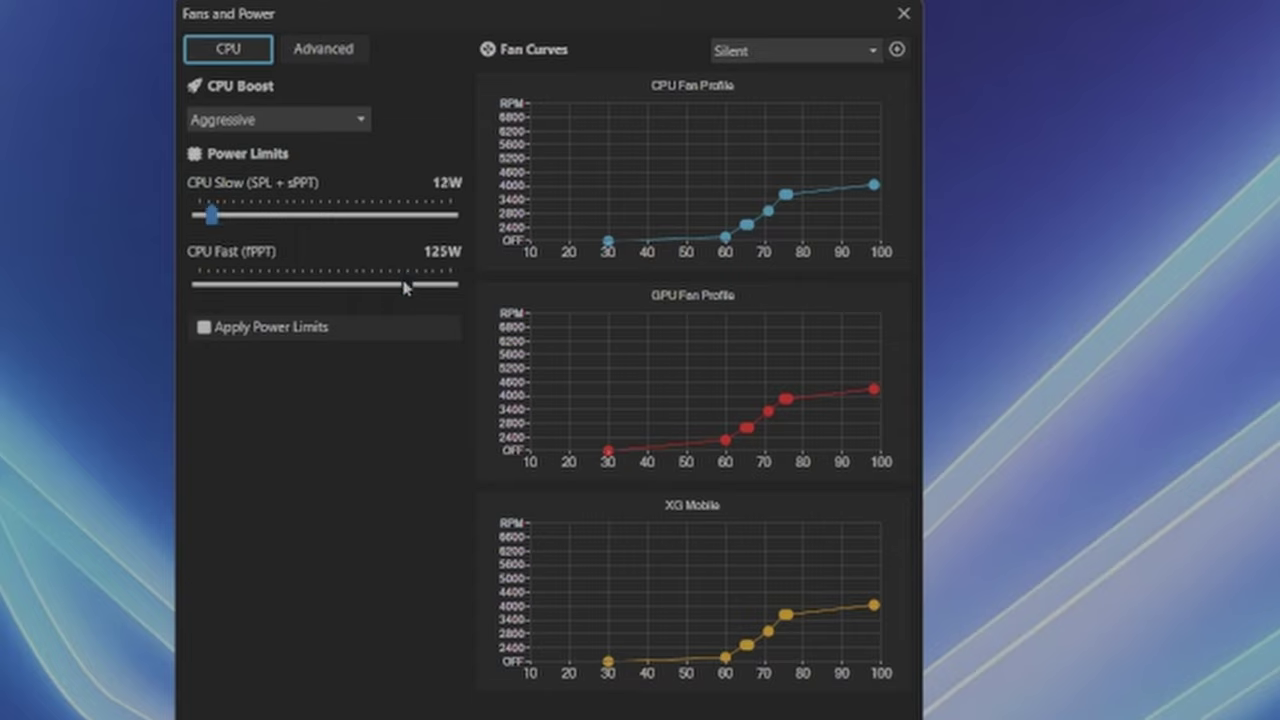
left_click_drag(407, 284, 209, 280)
left_click(277, 119)
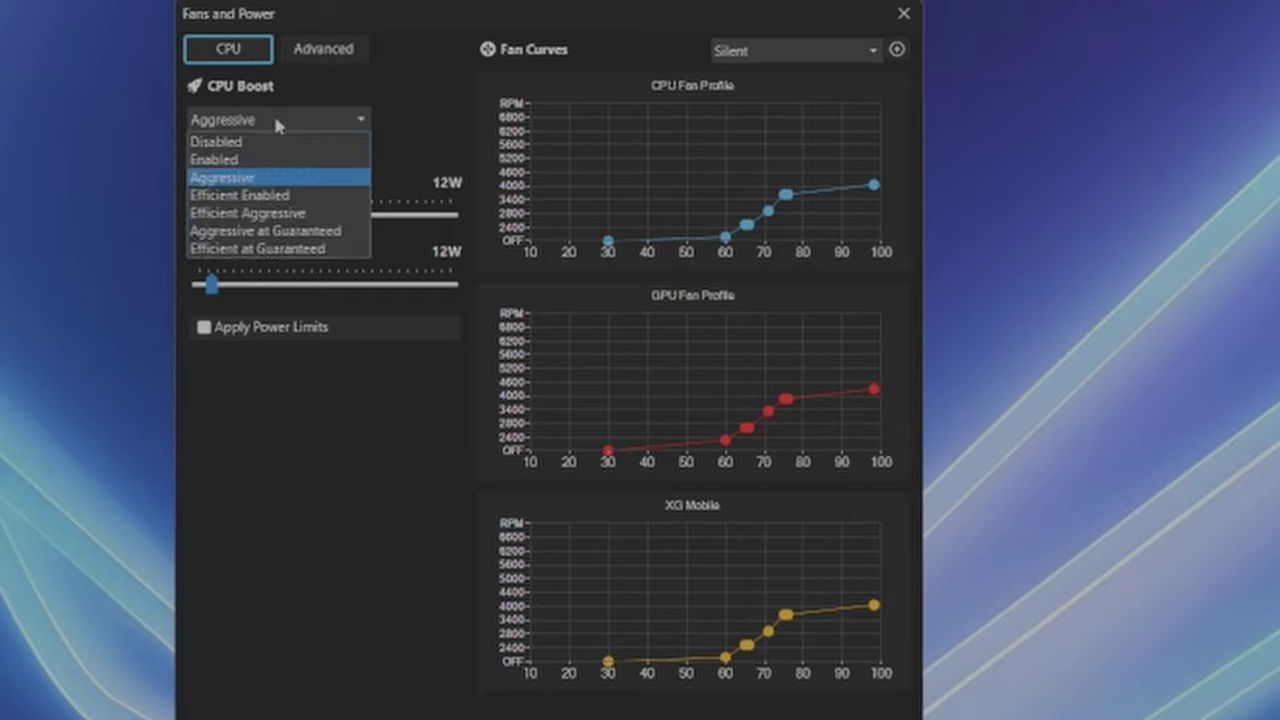
left_click(270, 136)
- Switch the fan profile through Balanced to Turbo
left_click(772, 51)
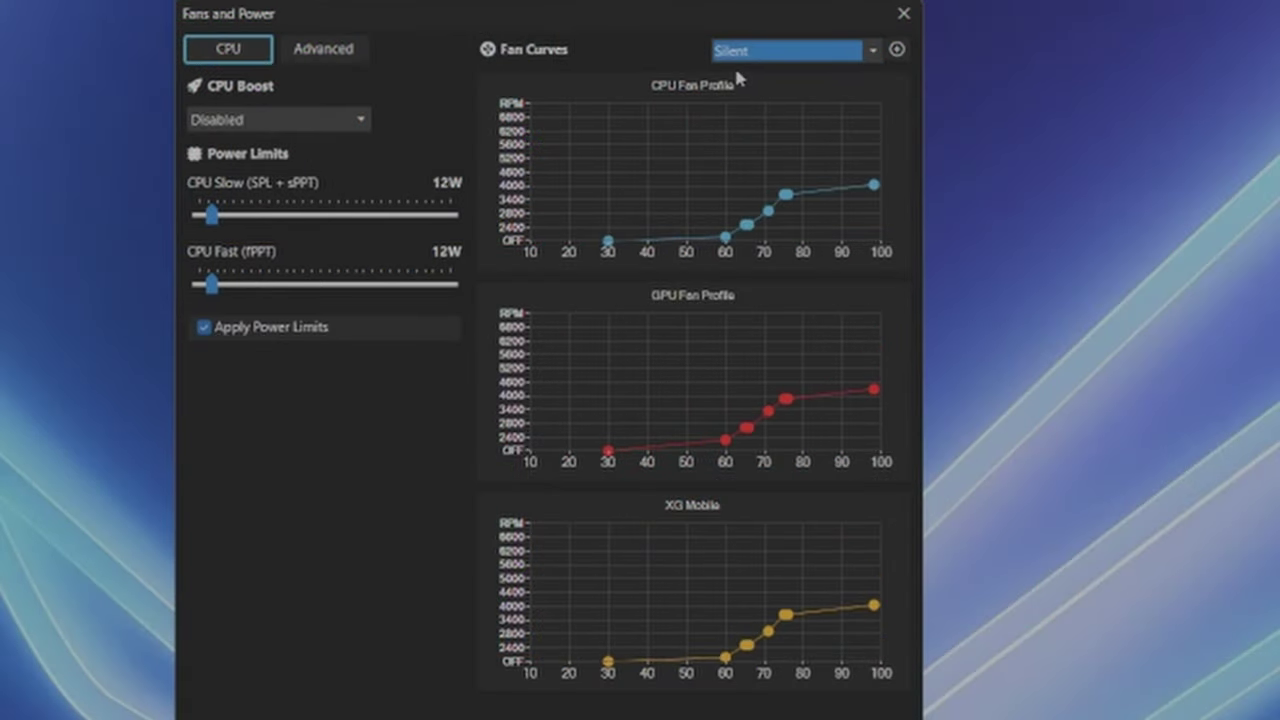
left_click(808, 50)
left_click(768, 112)
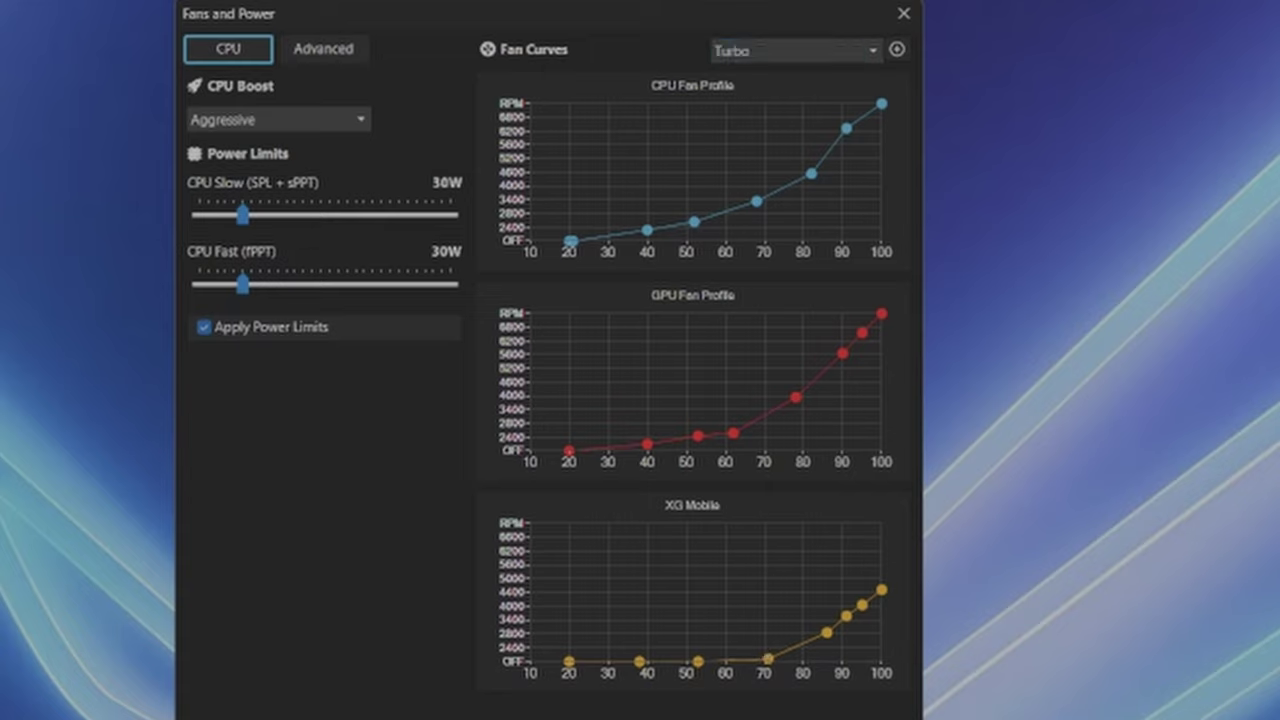
- Create a new custom fan profile and rename it 'MY PROFILE'
left_click(900, 53)
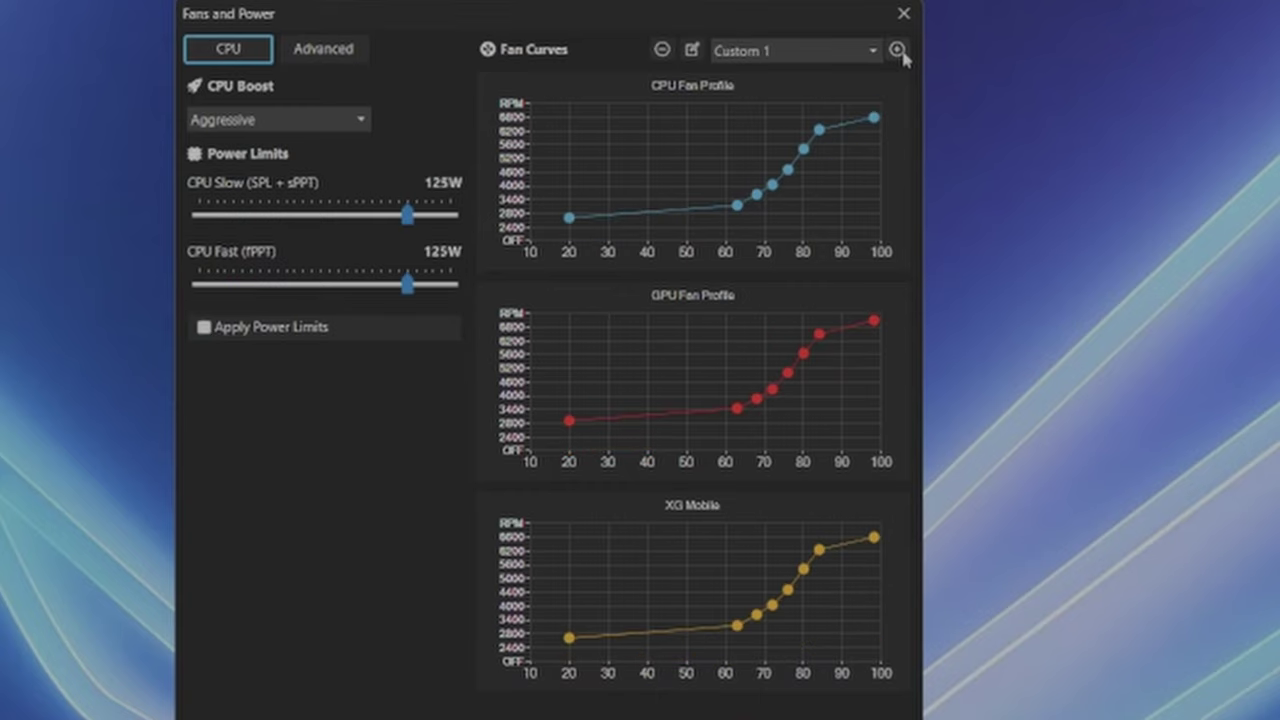
left_click(692, 50)
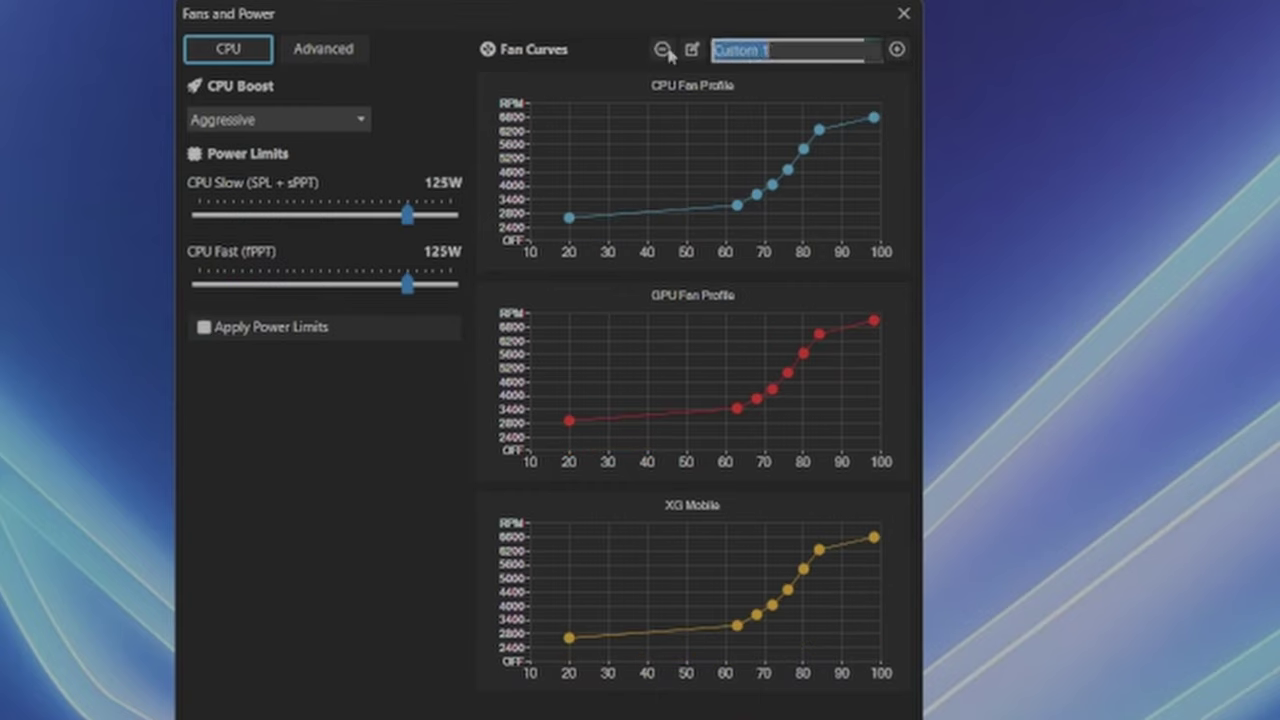
type("MY PROFILE")
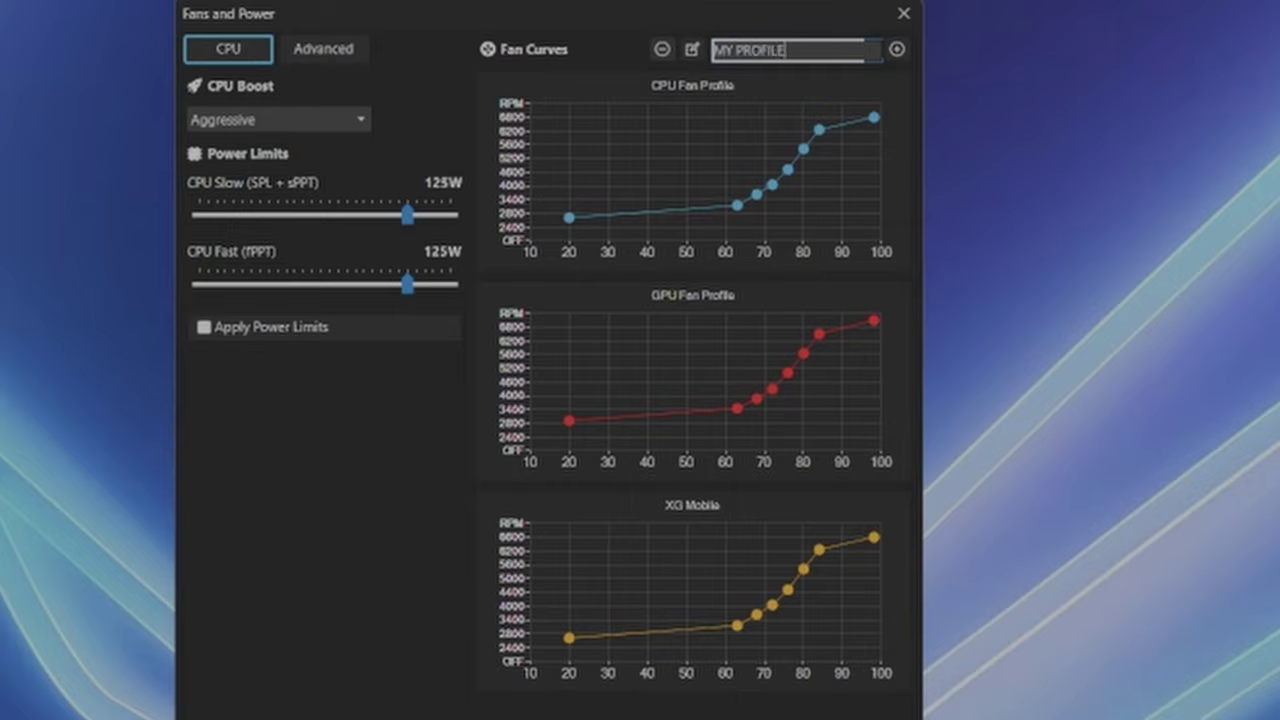
key("Return")
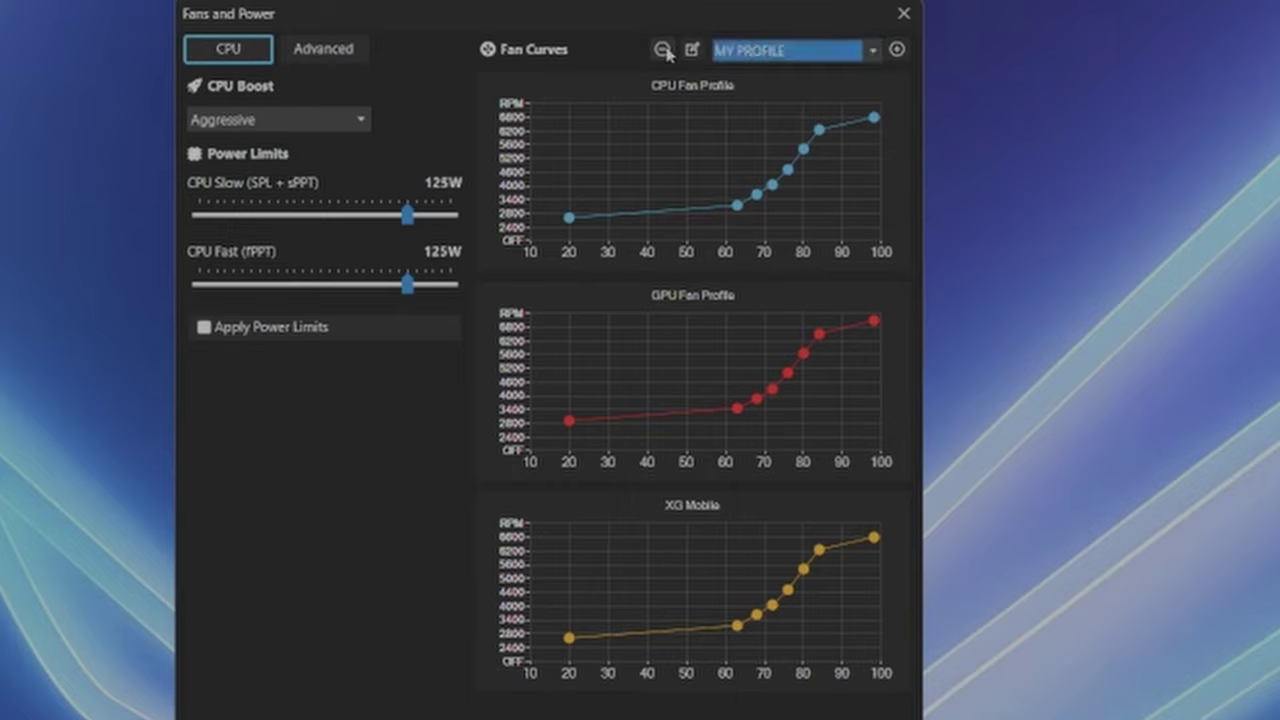
- Glance at the Advanced temperature limits, return to CPU power, and close Fans and Power
left_click(352, 49)
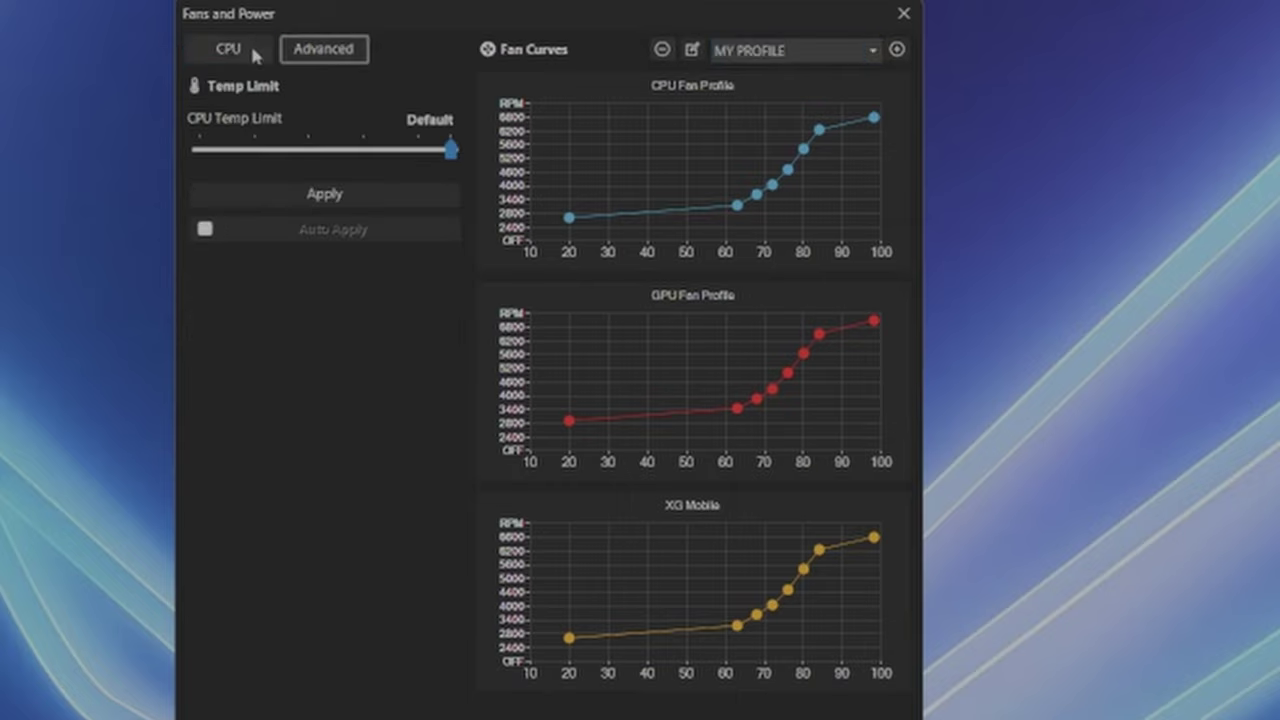
left_click(250, 57)
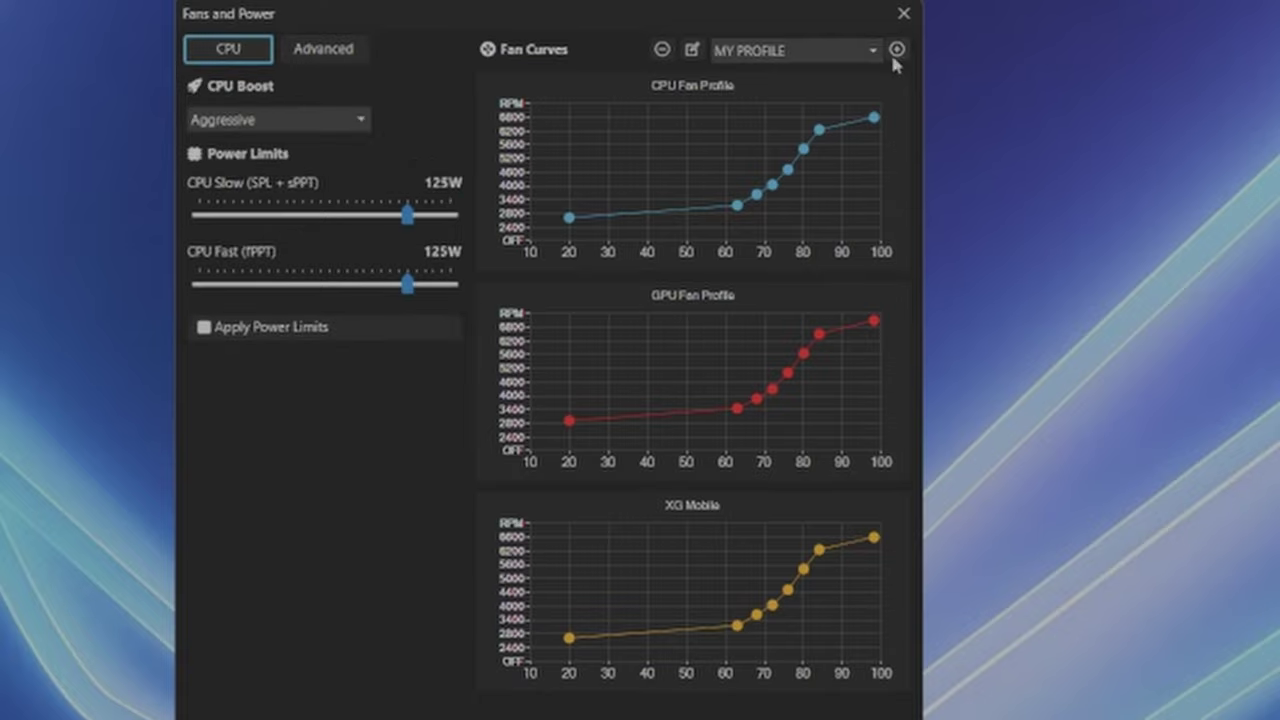
left_click(910, 13)
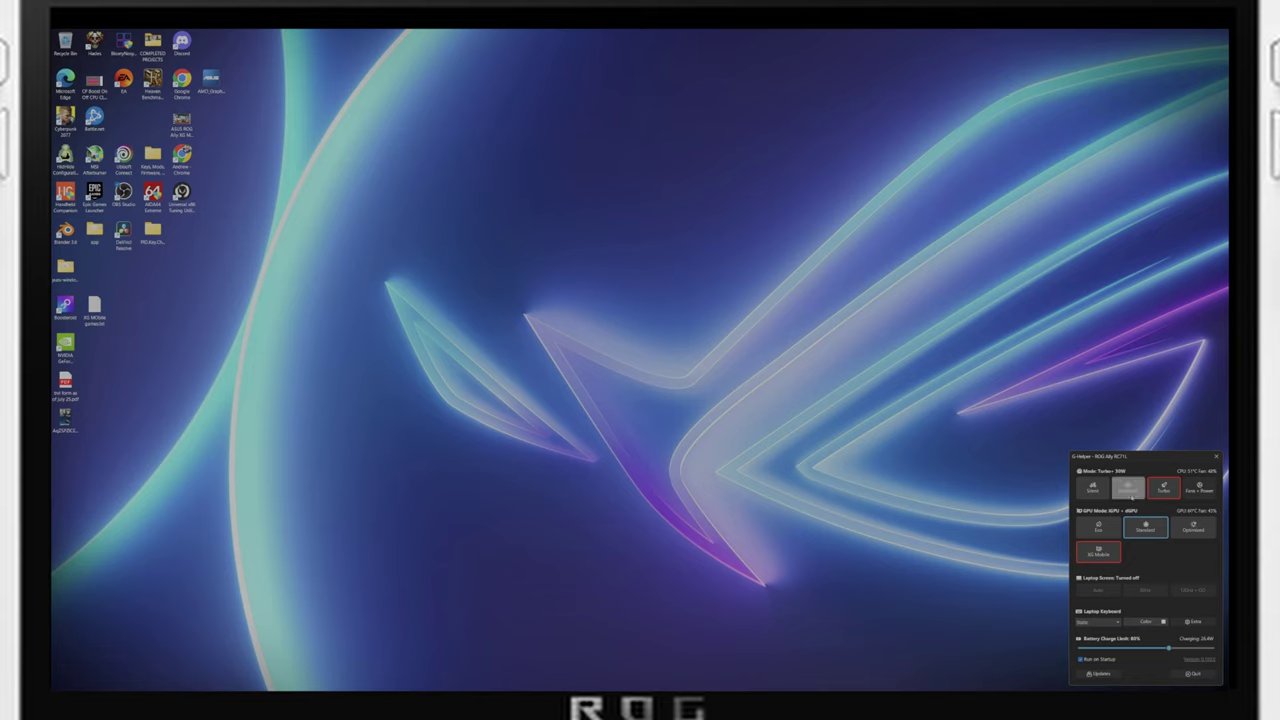
- Switch to Silent mode, check keyboard lighting options, and raise the charge limit to 100%
left_click(1118, 481)
left_click(1094, 486)
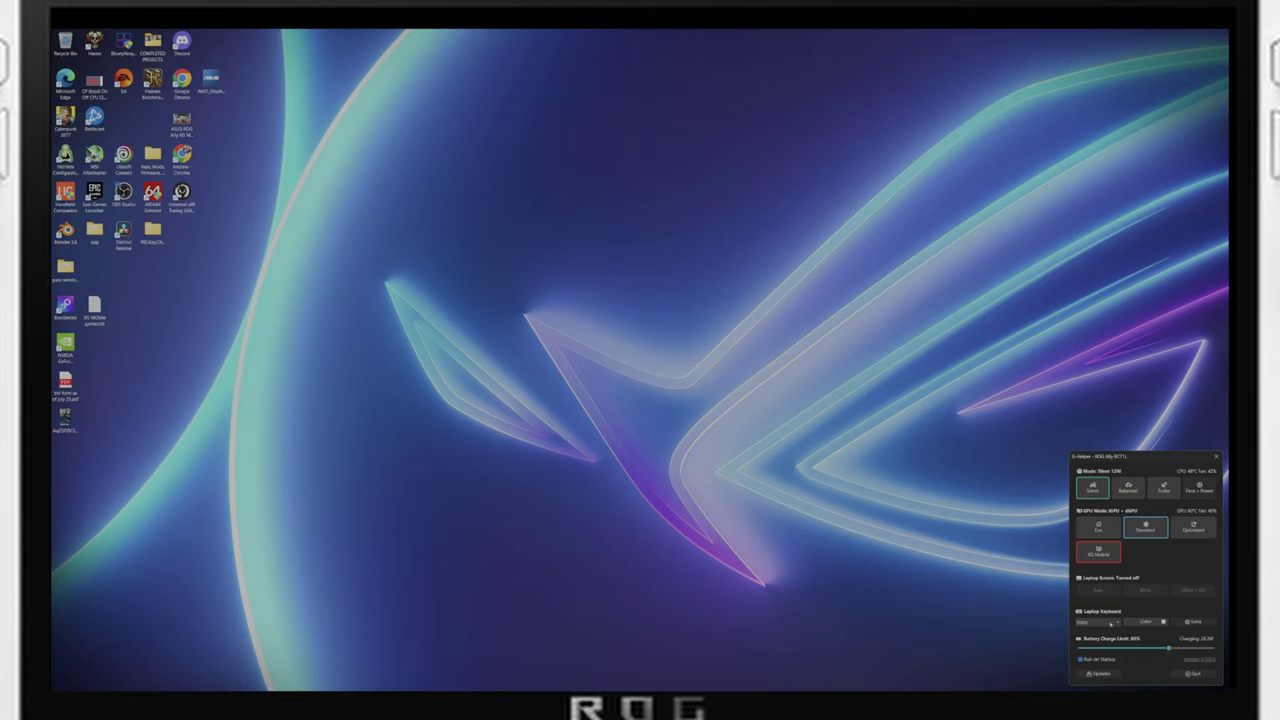
left_click(1110, 622)
left_click(1145, 622)
left_click_drag(1170, 649, 1194, 650)
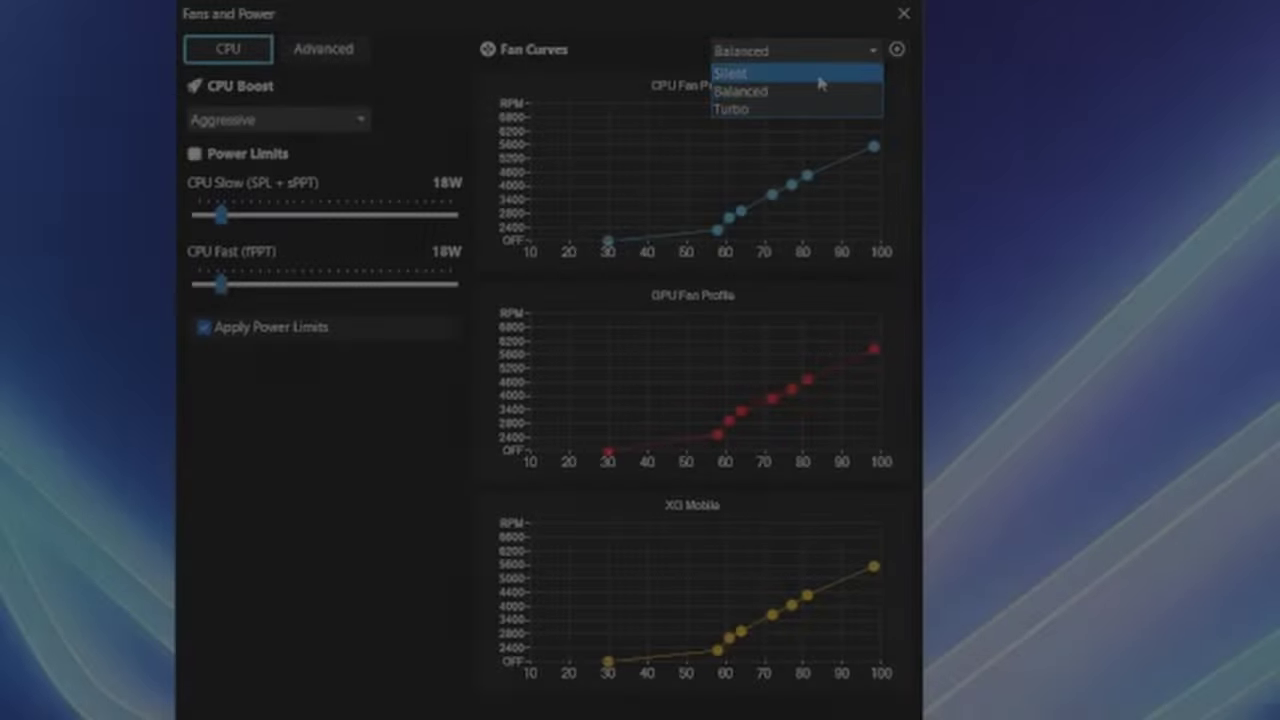
- Set the Silent profile to 12W CPU Slow, 23W CPU Fast, with CPU Boost Disabled
left_click(793, 78)
left_click_drag(417, 217, 220, 232)
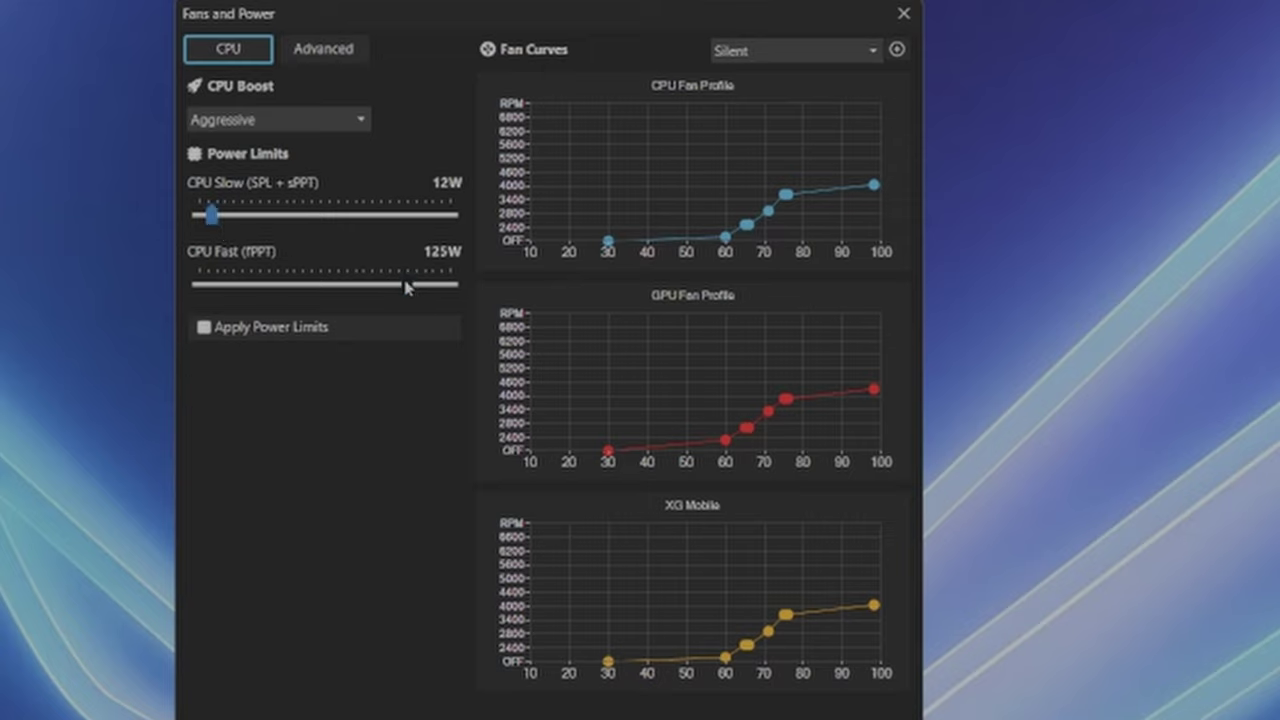
left_click_drag(407, 284, 204, 268)
left_click(273, 114)
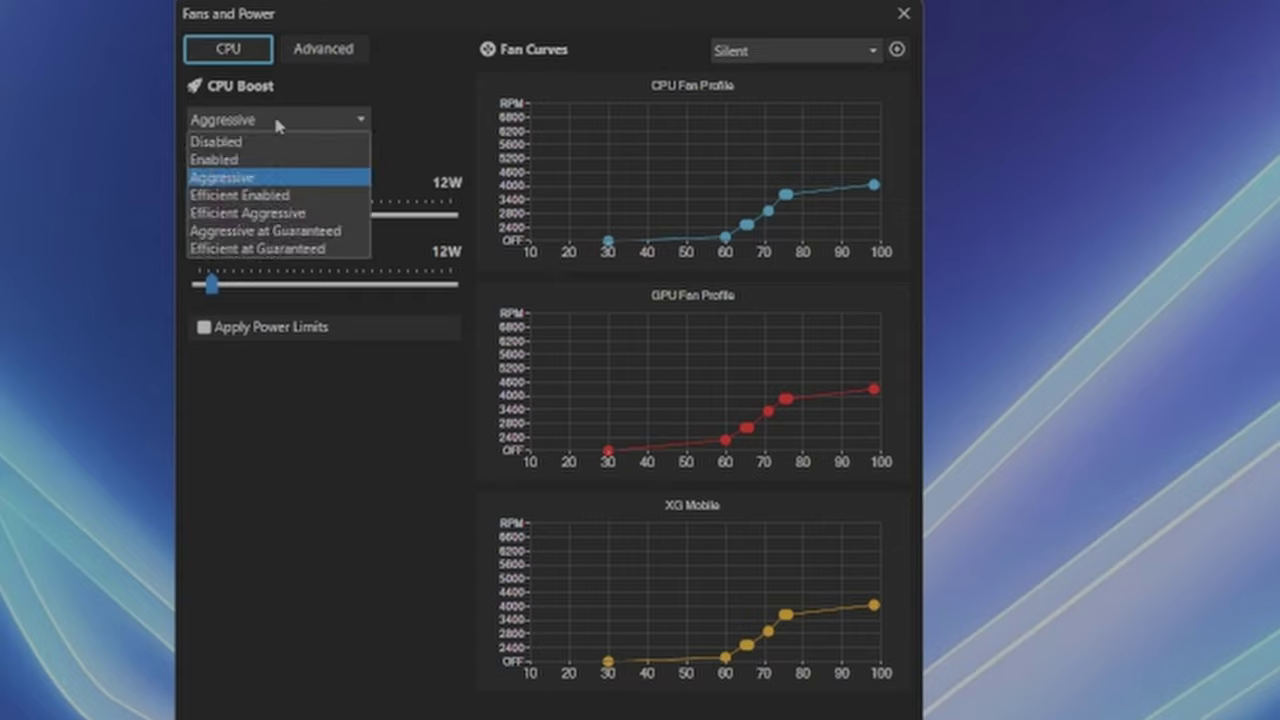
left_click(251, 140)
- Cycle the fan modes through Balanced, Silent and Turbo, keeping Balanced's CPU Boost on Aggressive
left_click(745, 50)
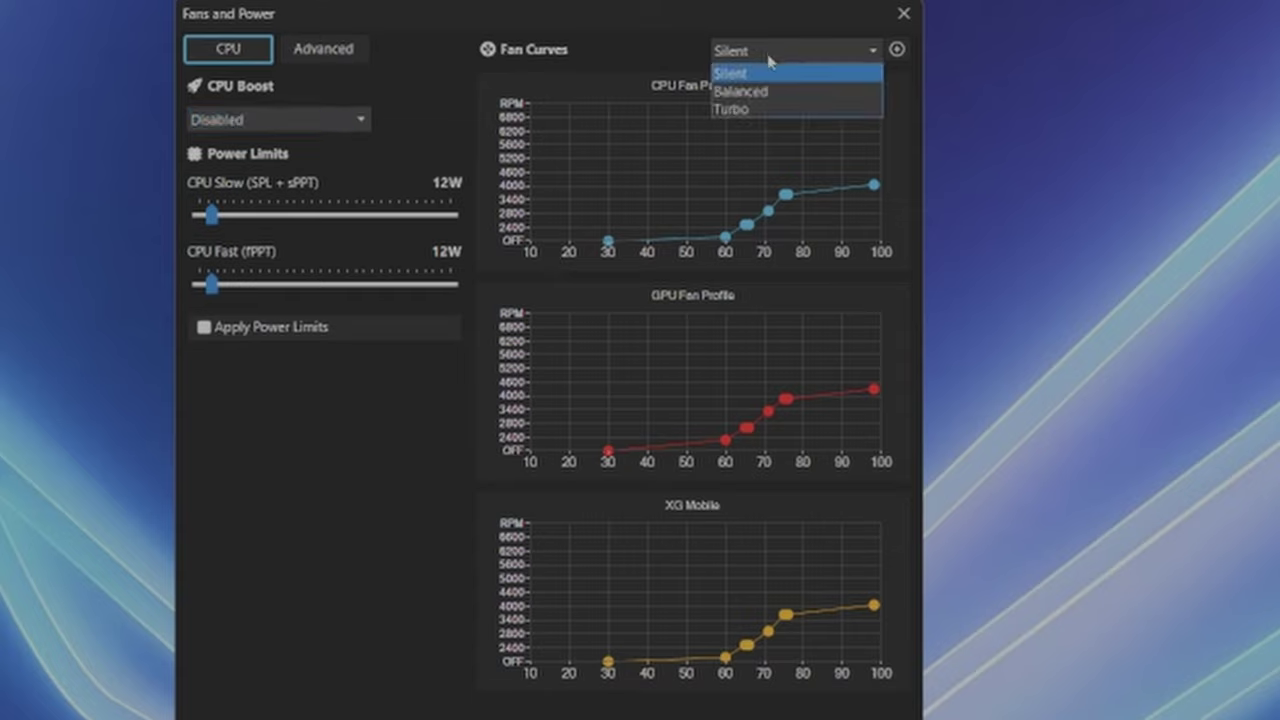
left_click(771, 91)
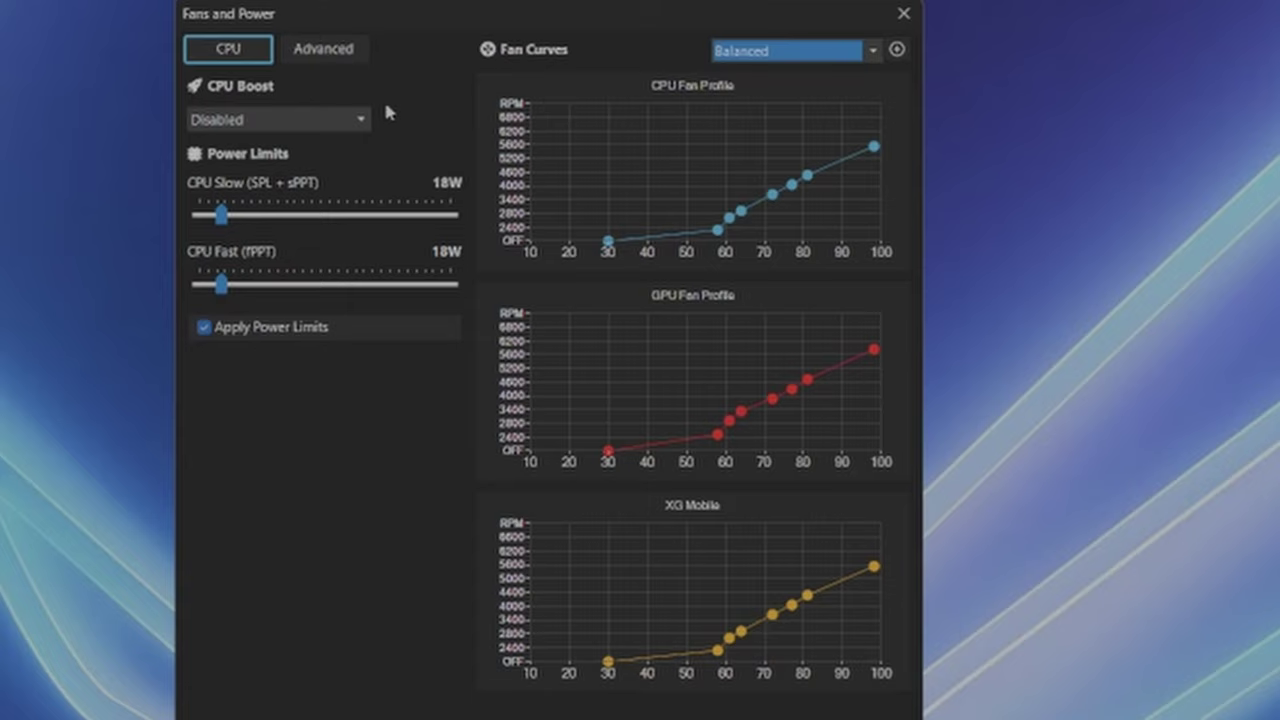
left_click(754, 56)
left_click(747, 71)
left_click(760, 52)
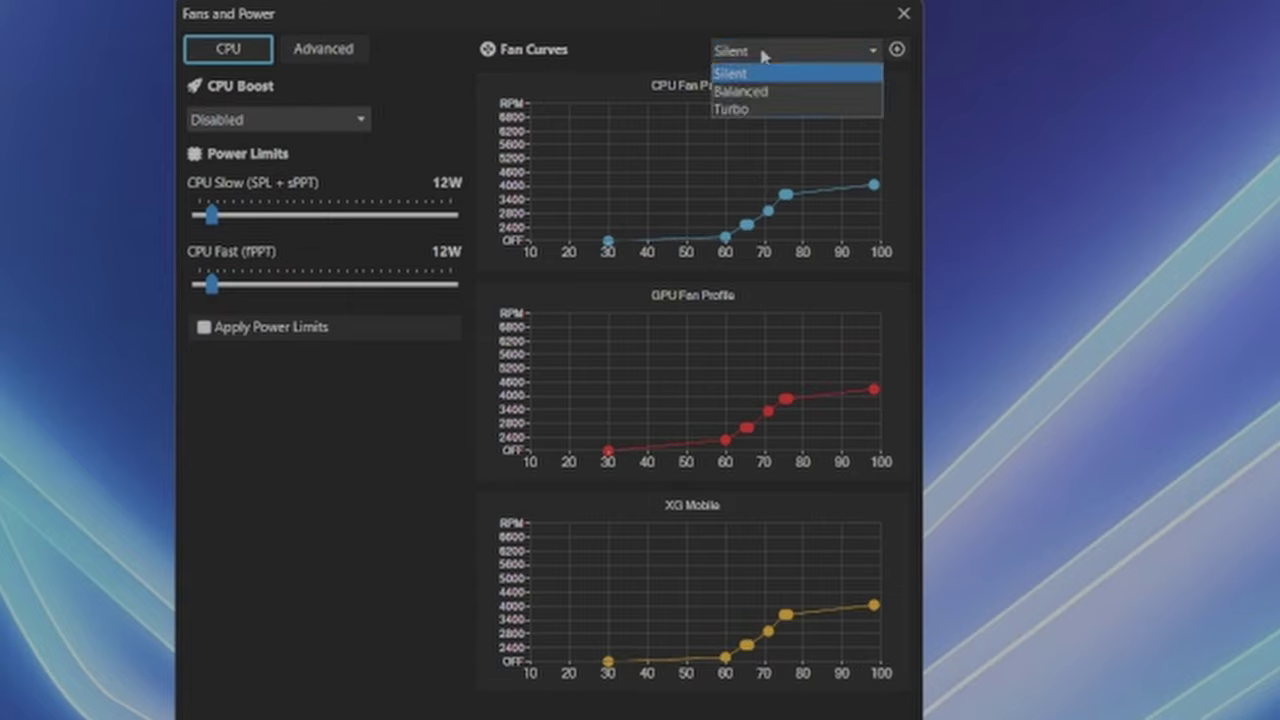
left_click(757, 112)
left_click(757, 56)
left_click(752, 90)
left_click(312, 122)
left_click(265, 176)
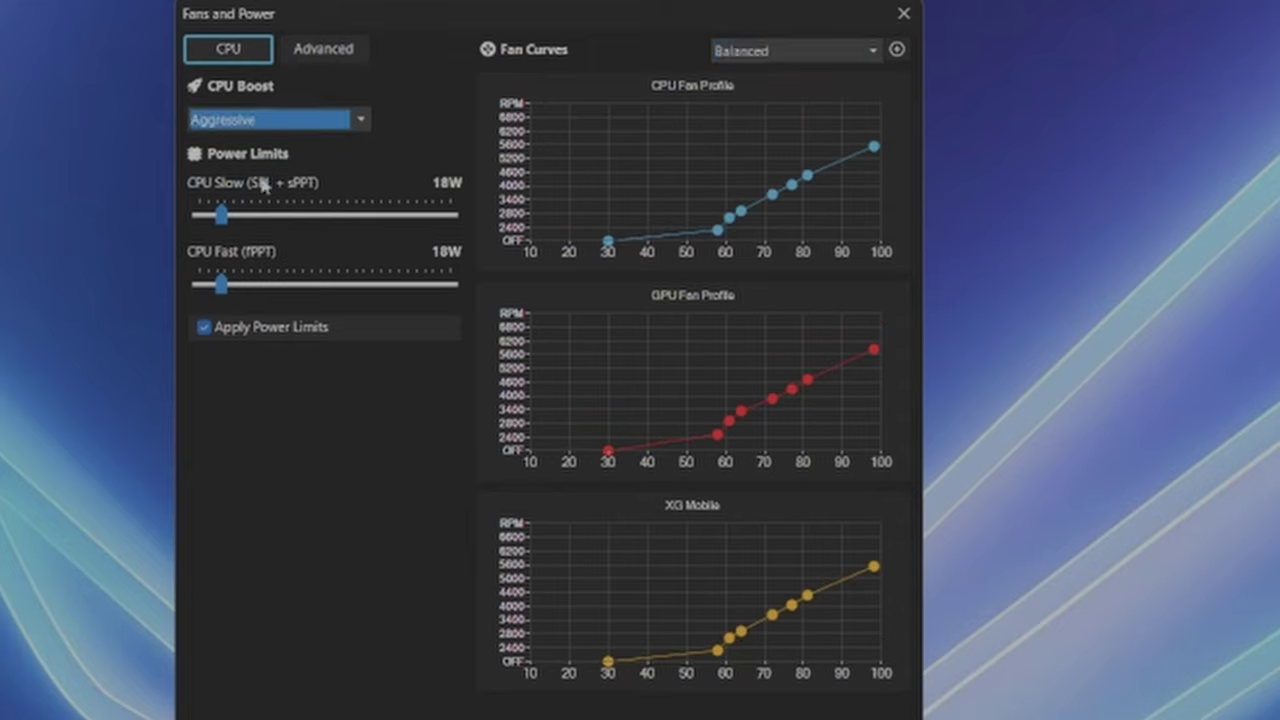
left_click(757, 52)
left_click(745, 69)
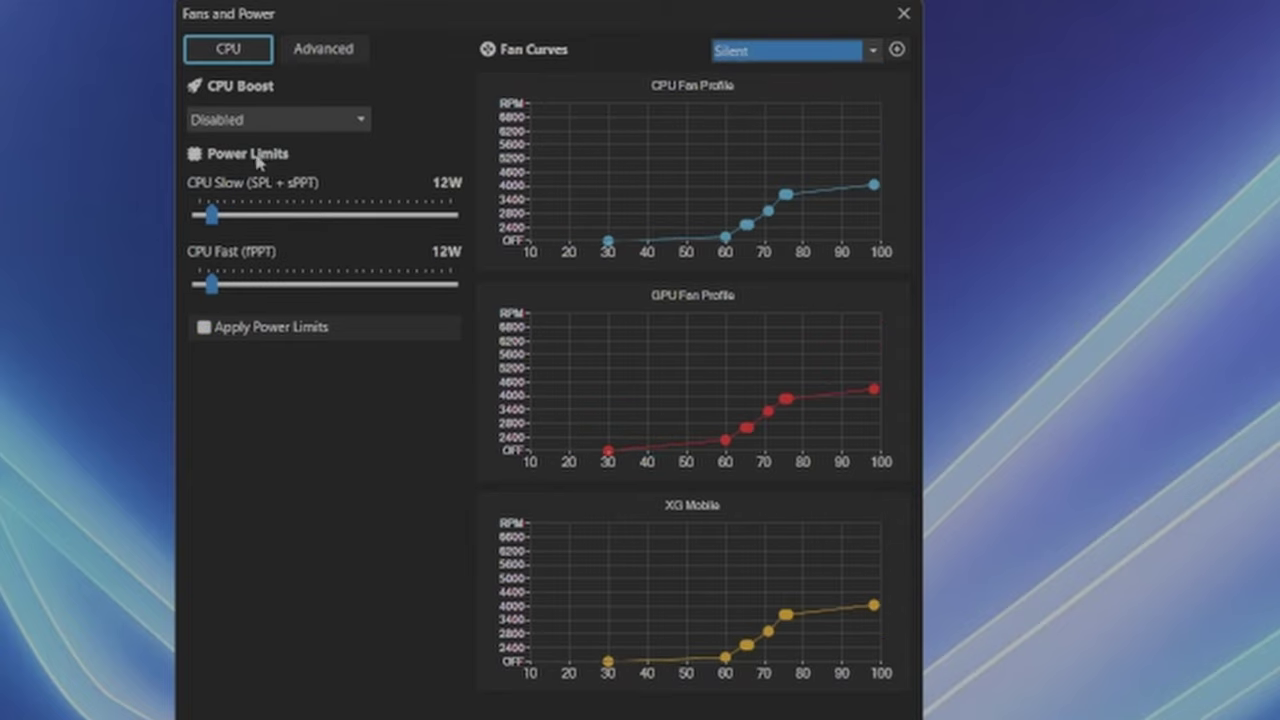
- Enable Apply Power Limits and cycle the fan modes, finishing on Turbo
left_click(207, 330)
left_click(740, 51)
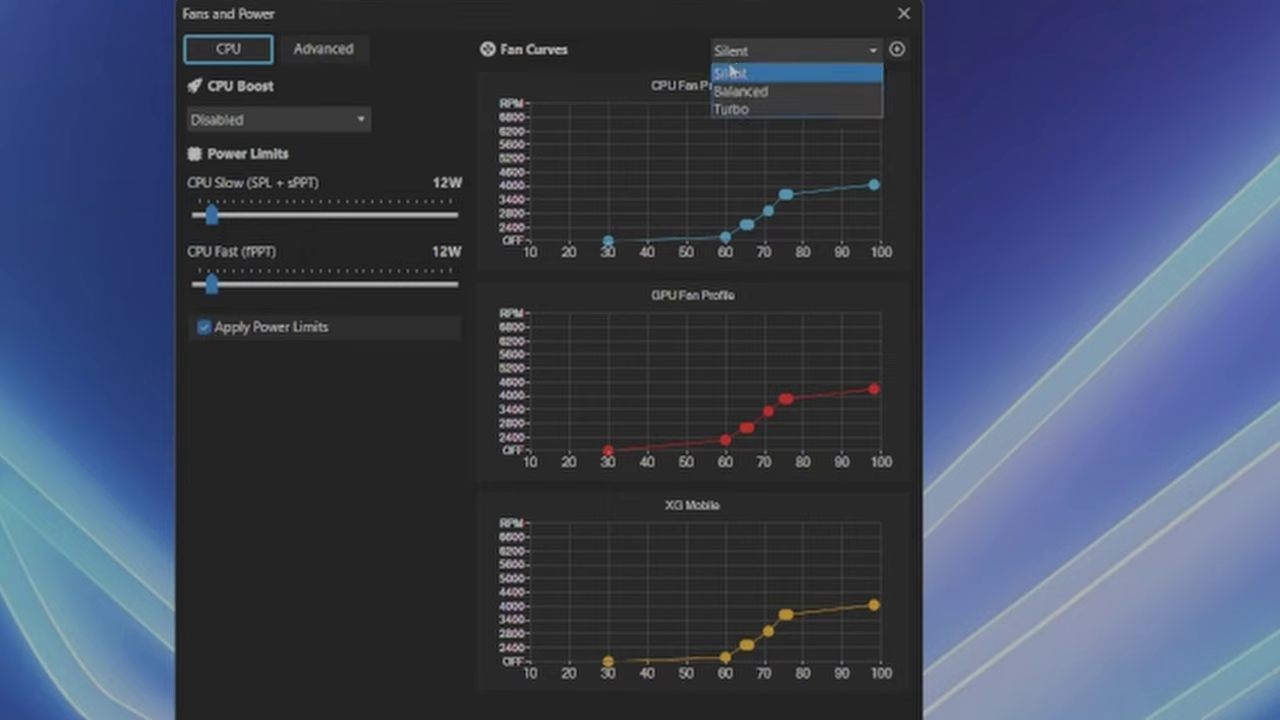
left_click(740, 91)
left_click(757, 50)
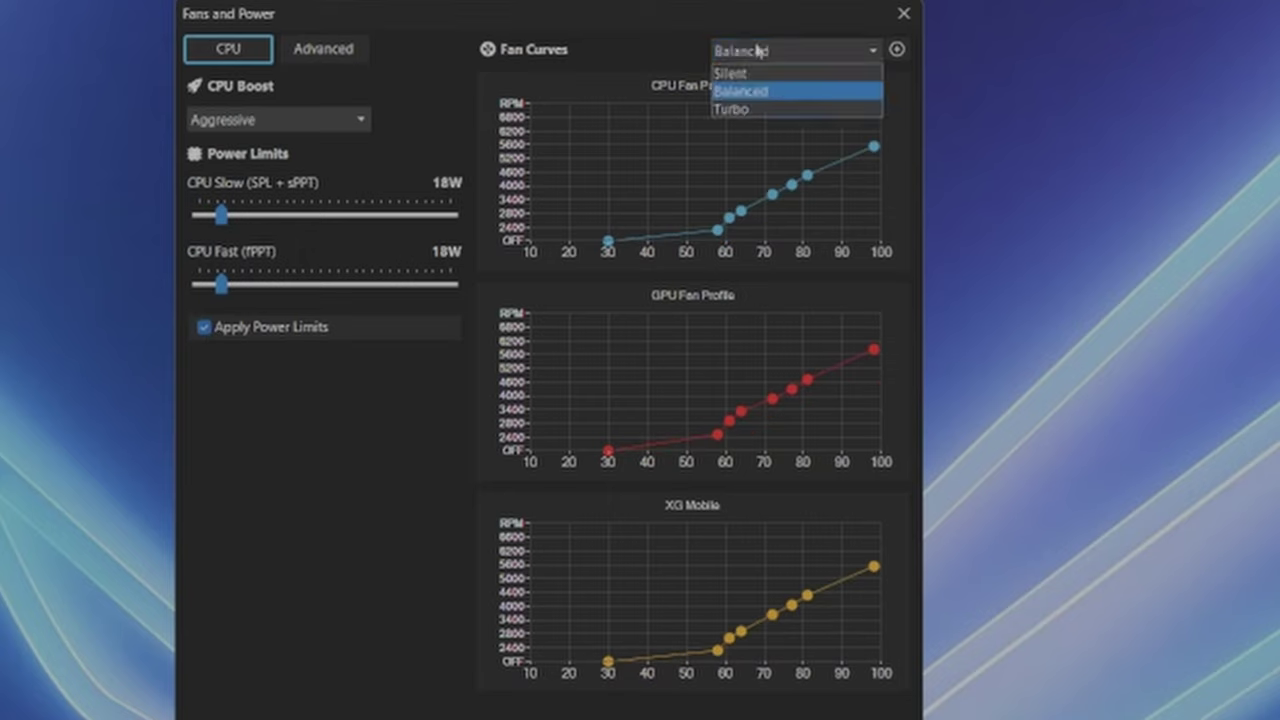
left_click(757, 108)
left_click(790, 50)
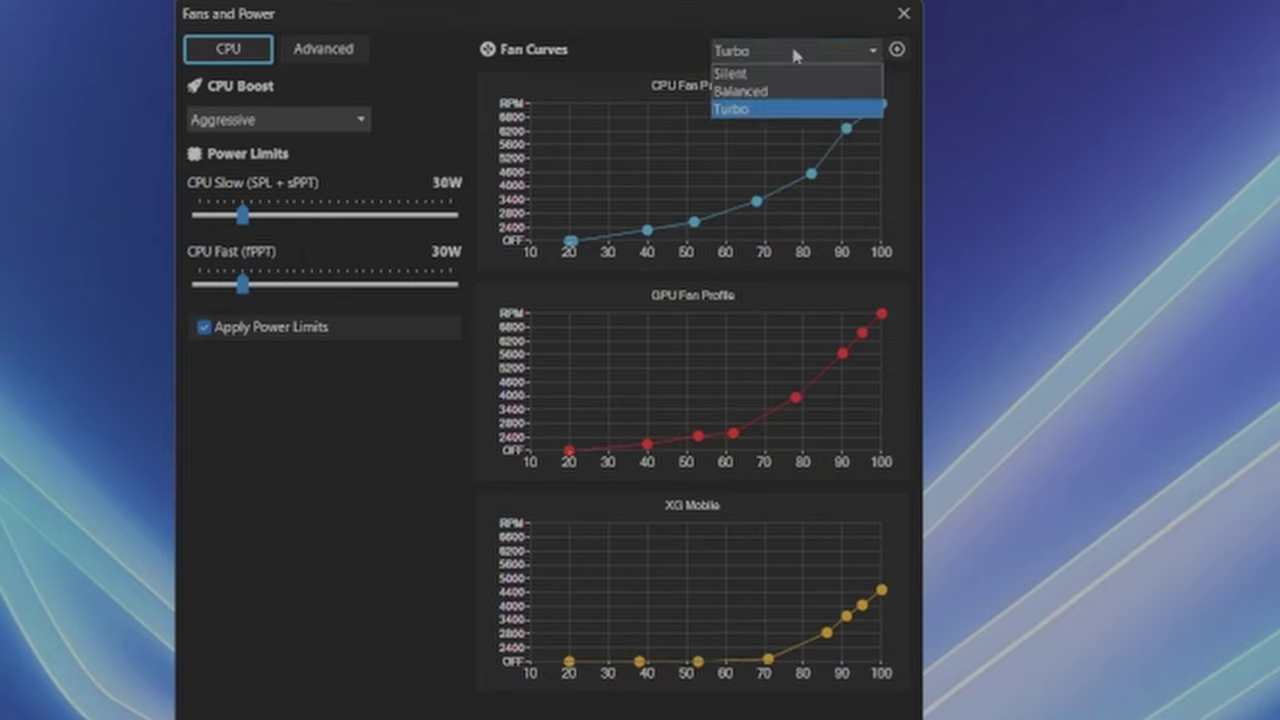
left_click(767, 89)
left_click(796, 57)
left_click(815, 73)
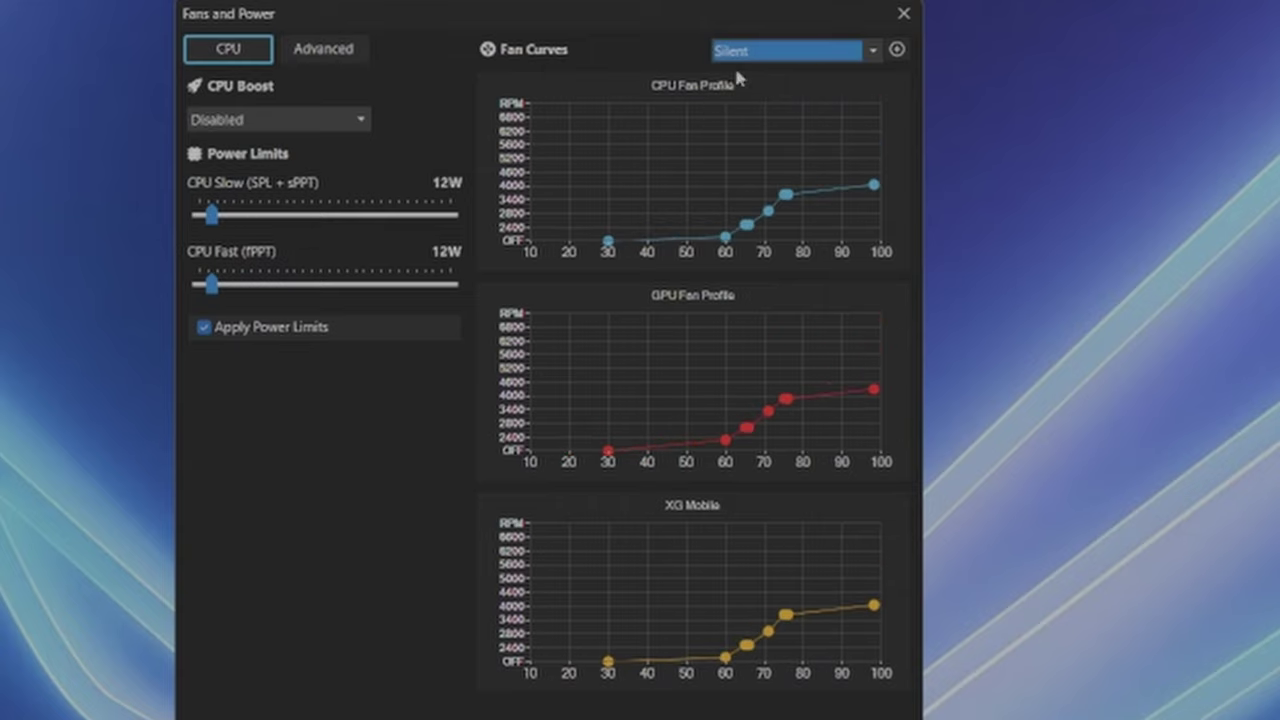
left_click(808, 51)
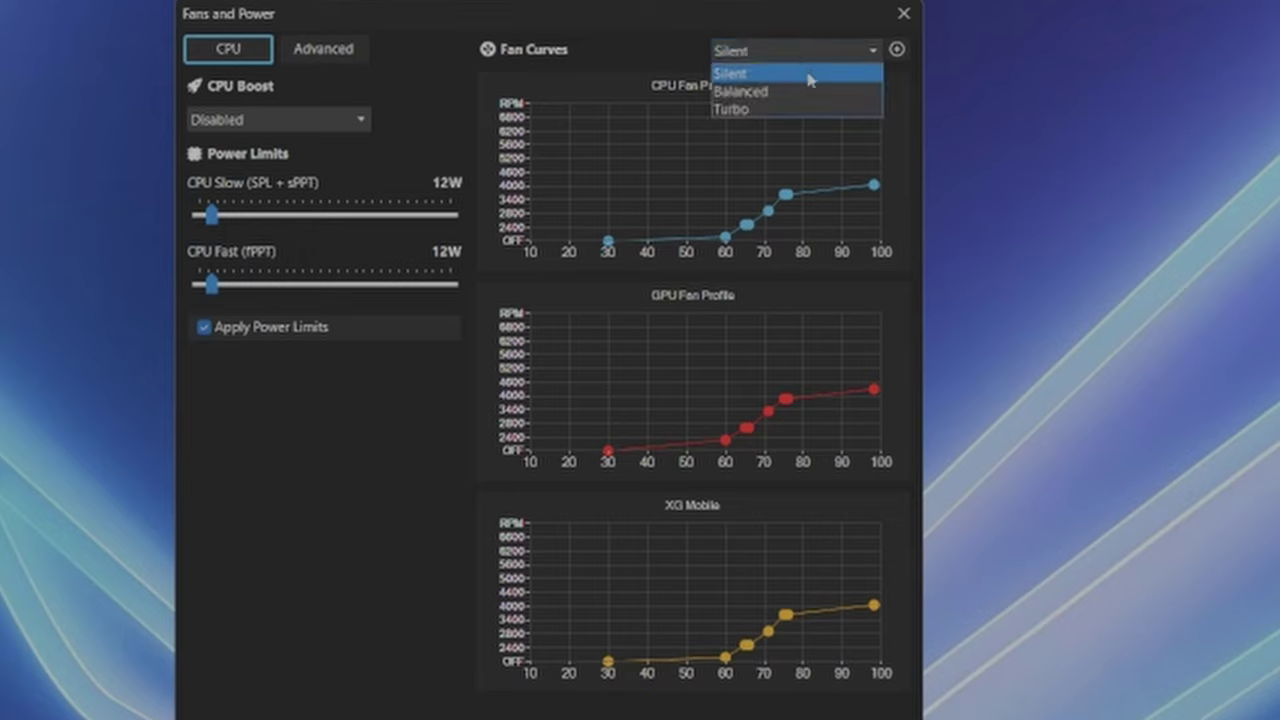
left_click(768, 110)
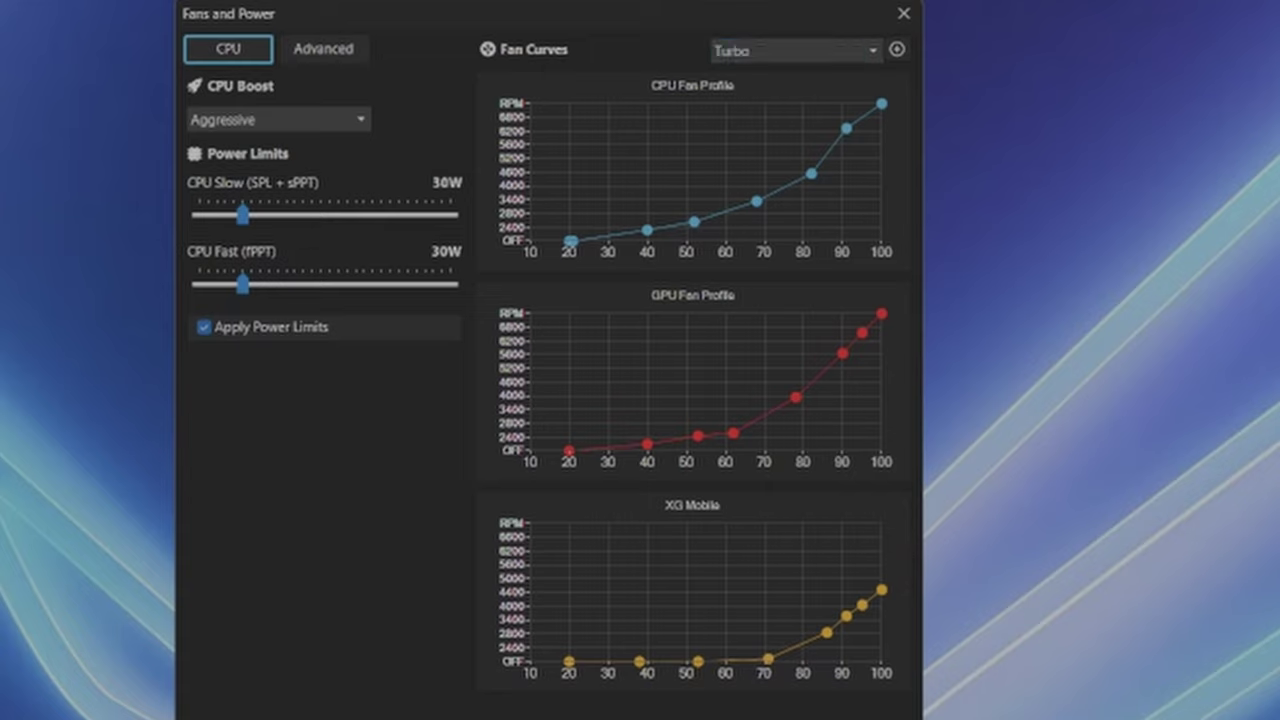
- Add a custom fan profile, rename it 'MY PROFILE', and check its Advanced tab
left_click(897, 50)
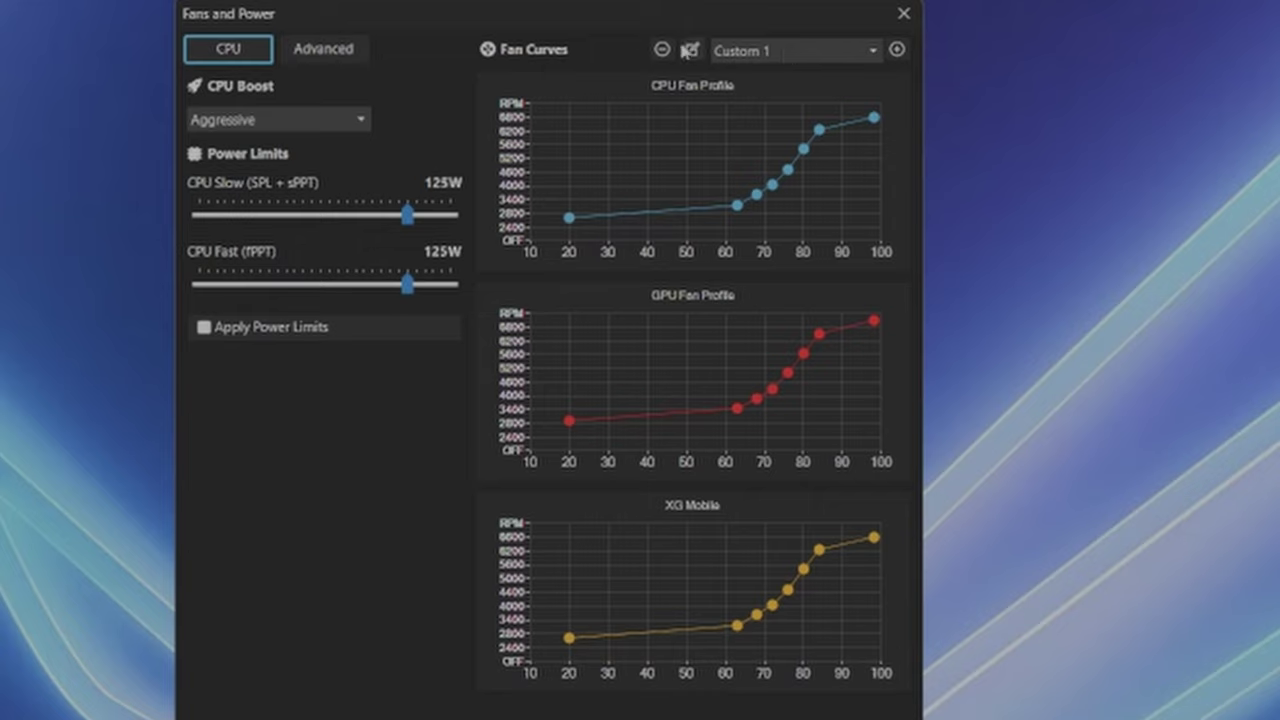
left_click(692, 50)
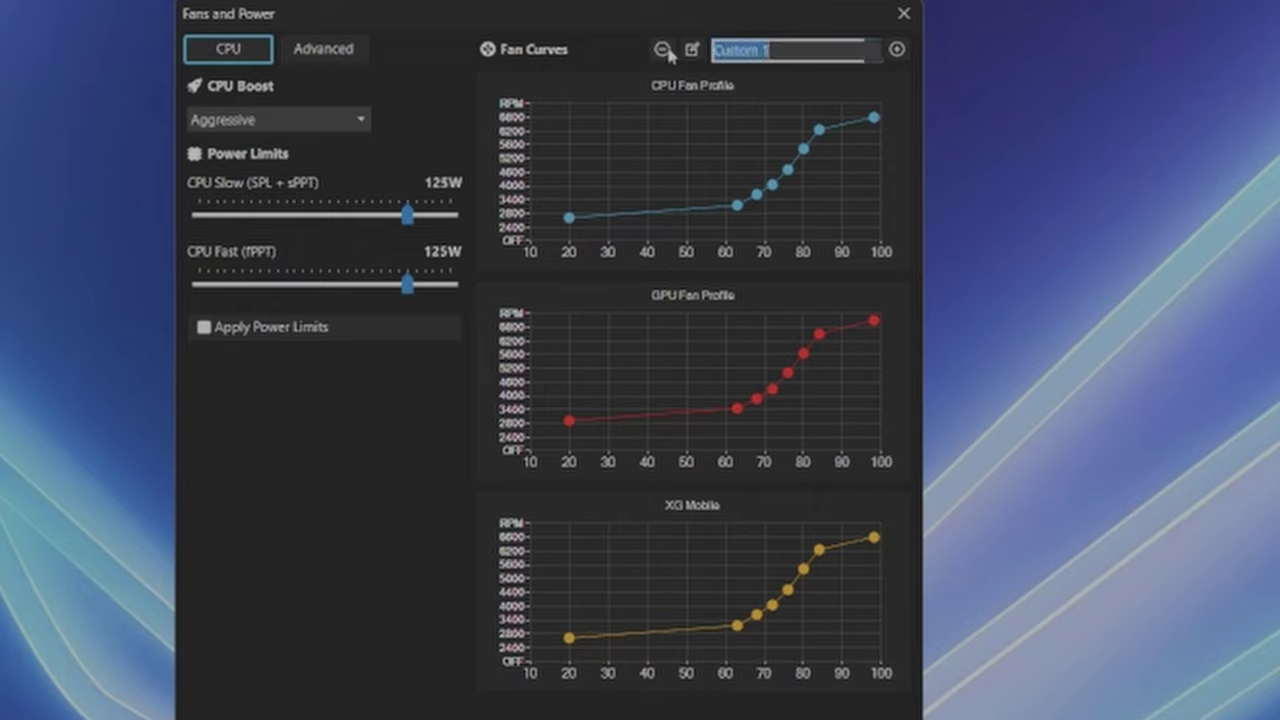
type("MY PROFILE")
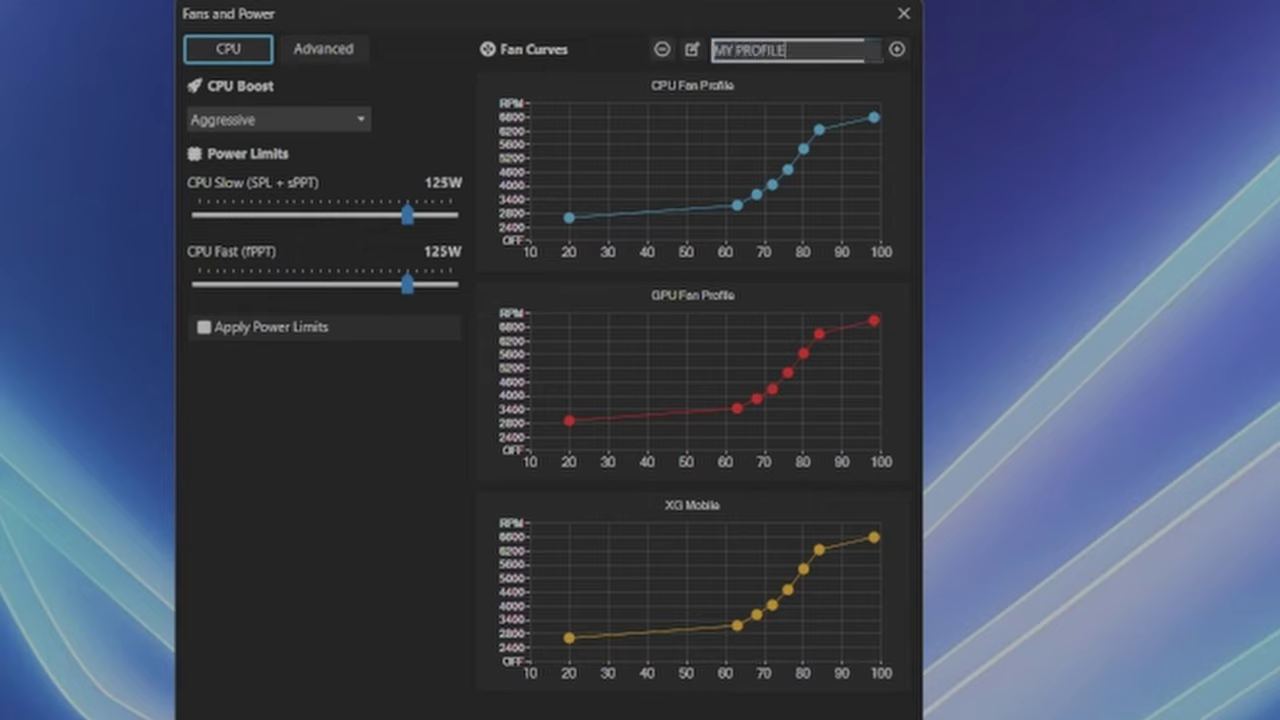
key("Return")
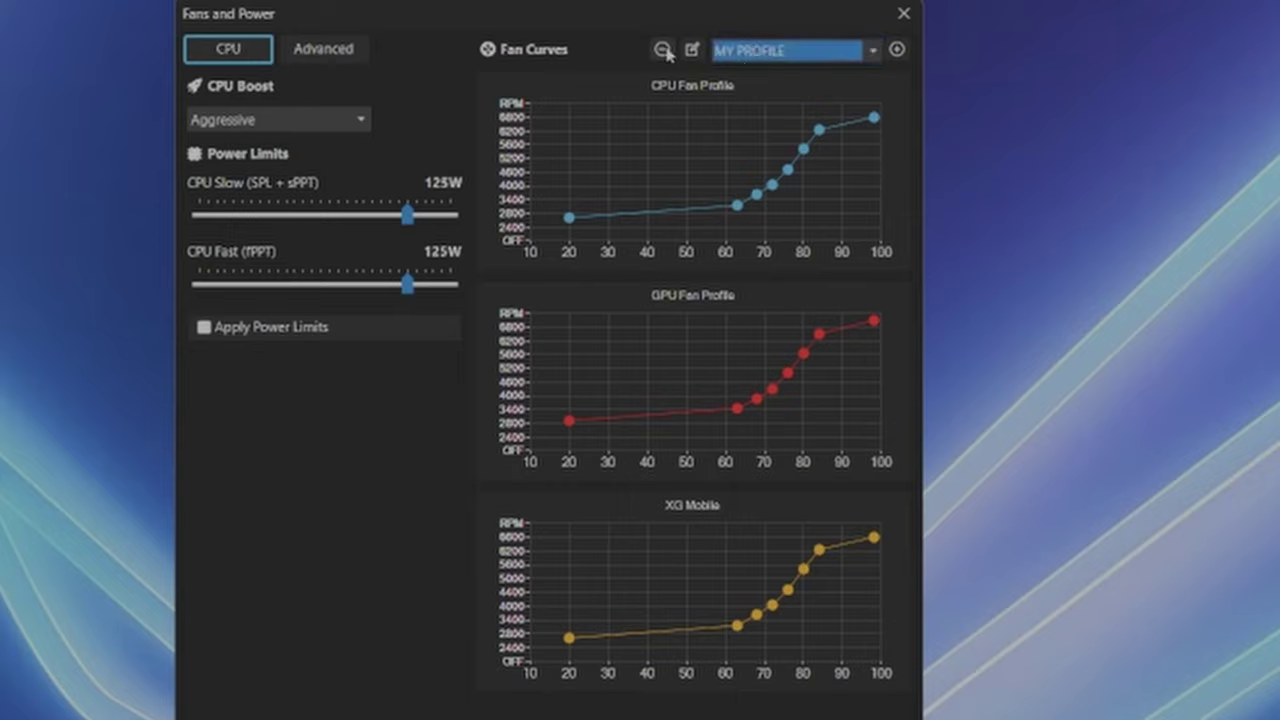
left_click(322, 49)
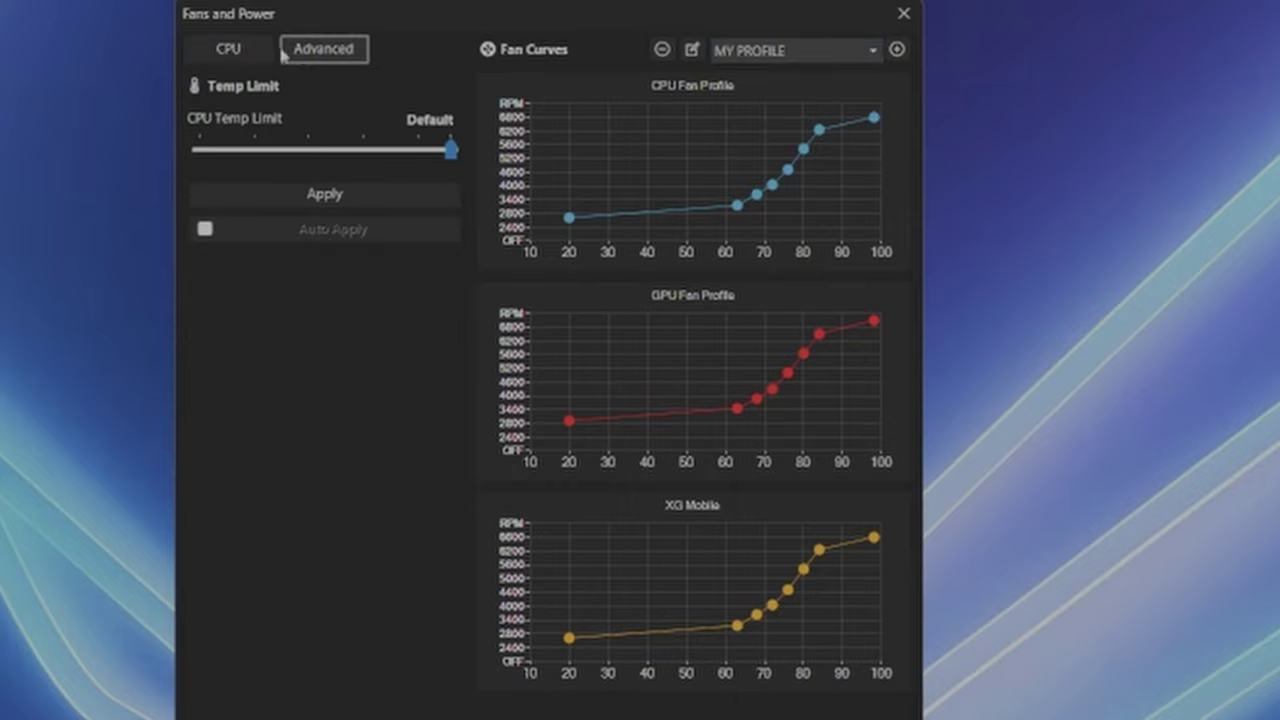
left_click(240, 52)
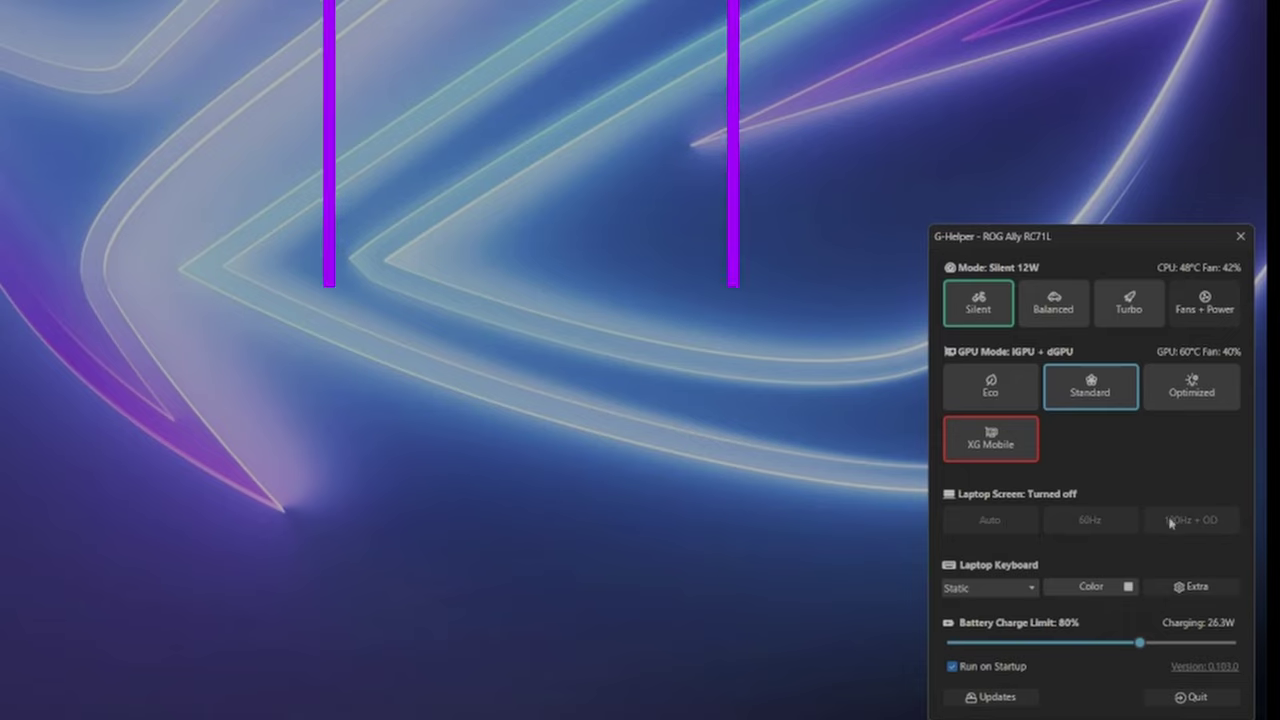
- Keep the Static keyboard lighting effect and lower the battery charge limit to 85%
left_click(1016, 592)
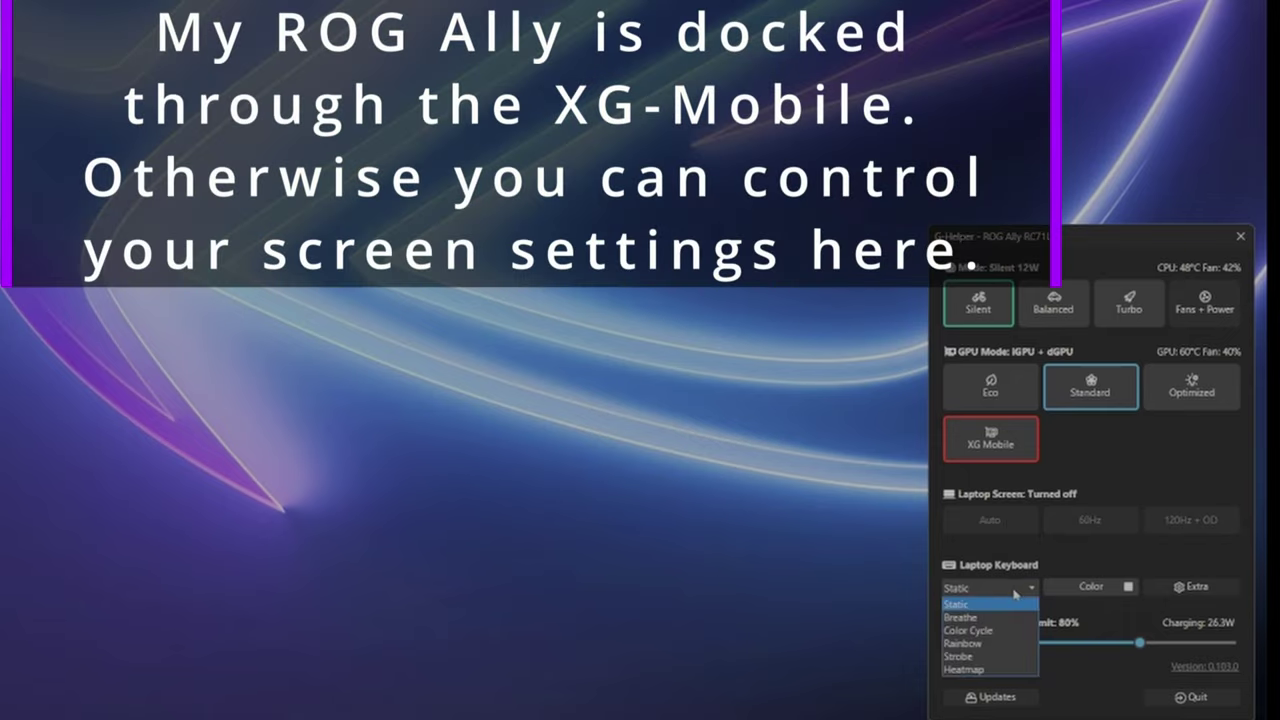
left_click(975, 603)
left_click(905, 445)
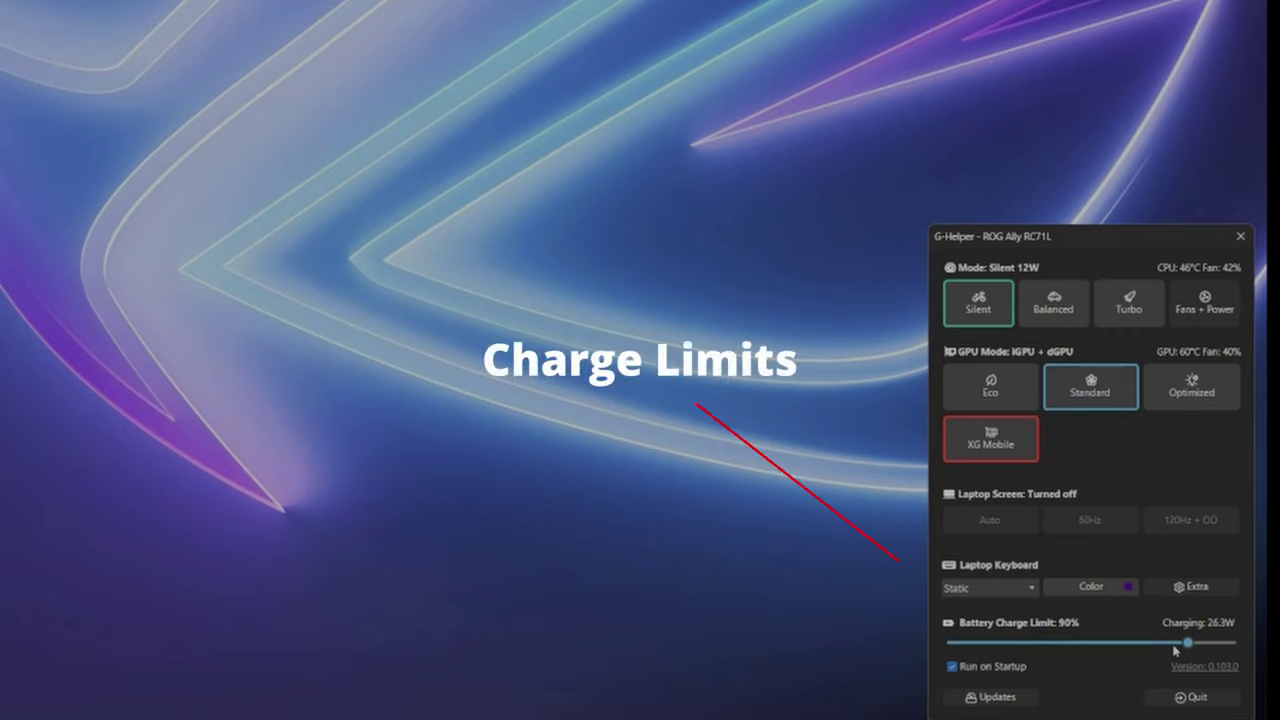
left_click(1156, 645)
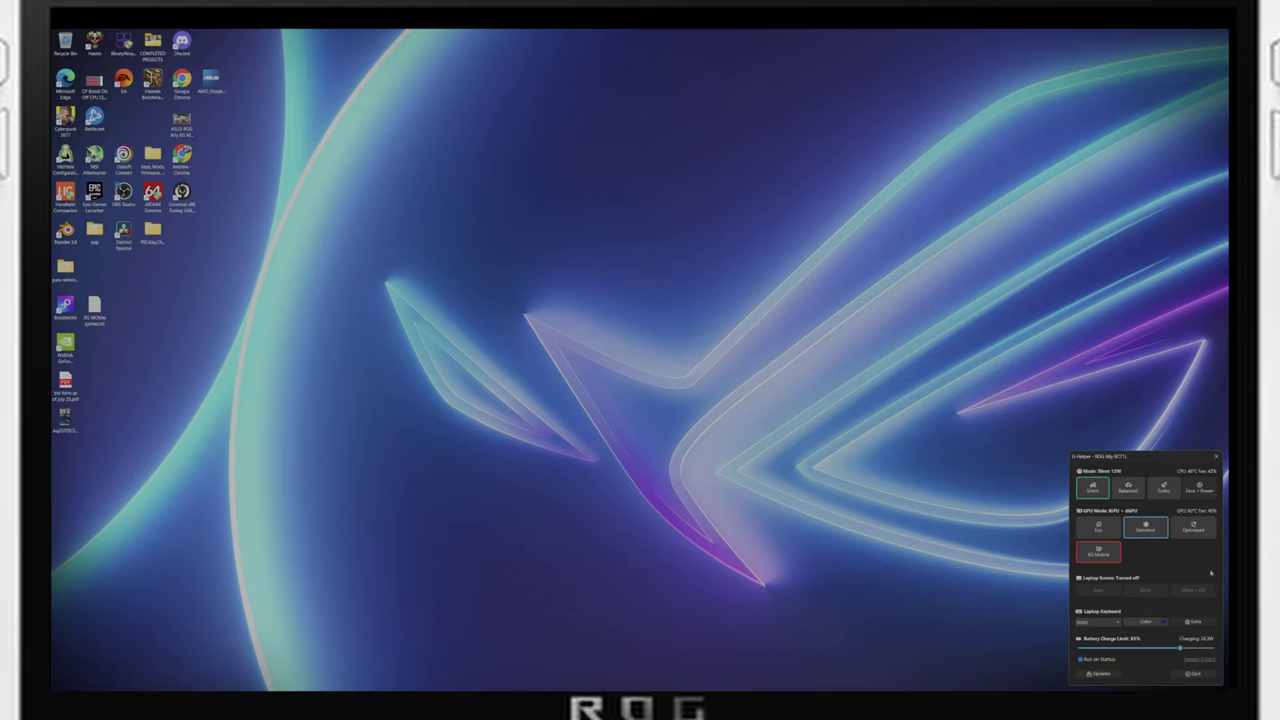
- Open Extra Settings, centre the window, and show the actions available for the M1 key
left_click(1196, 622)
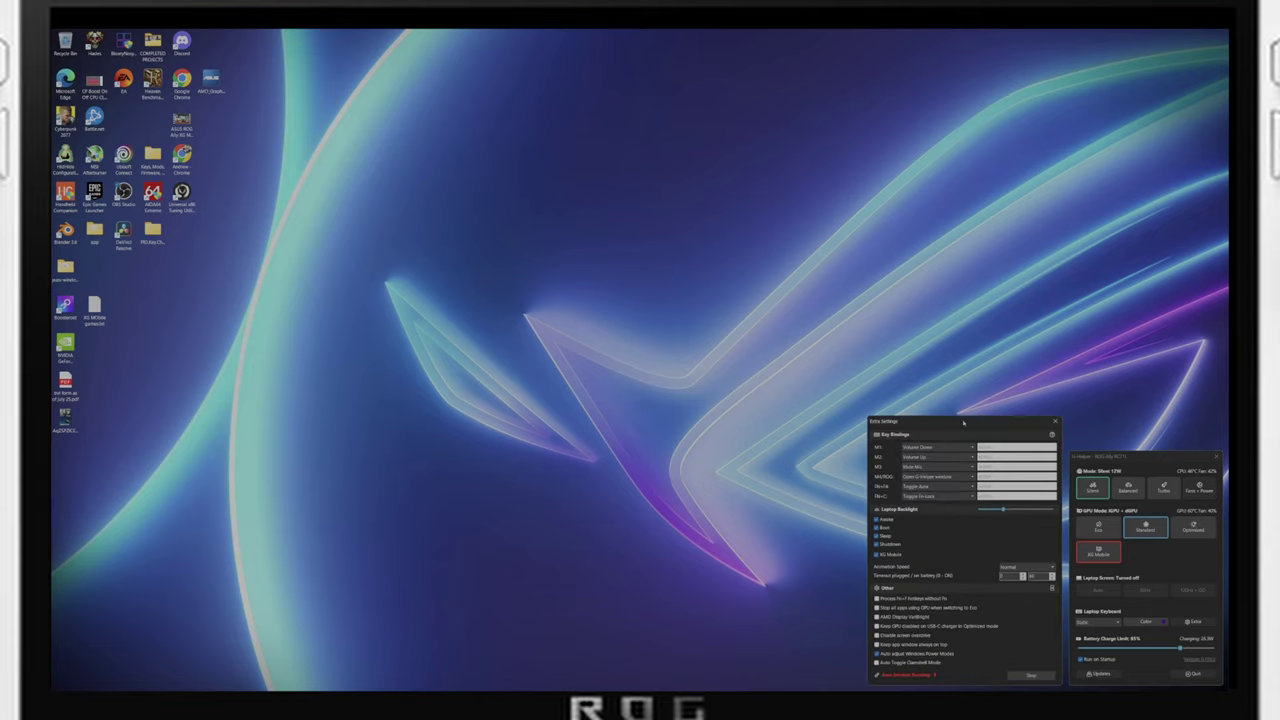
left_click_drag(963, 422, 573, 166)
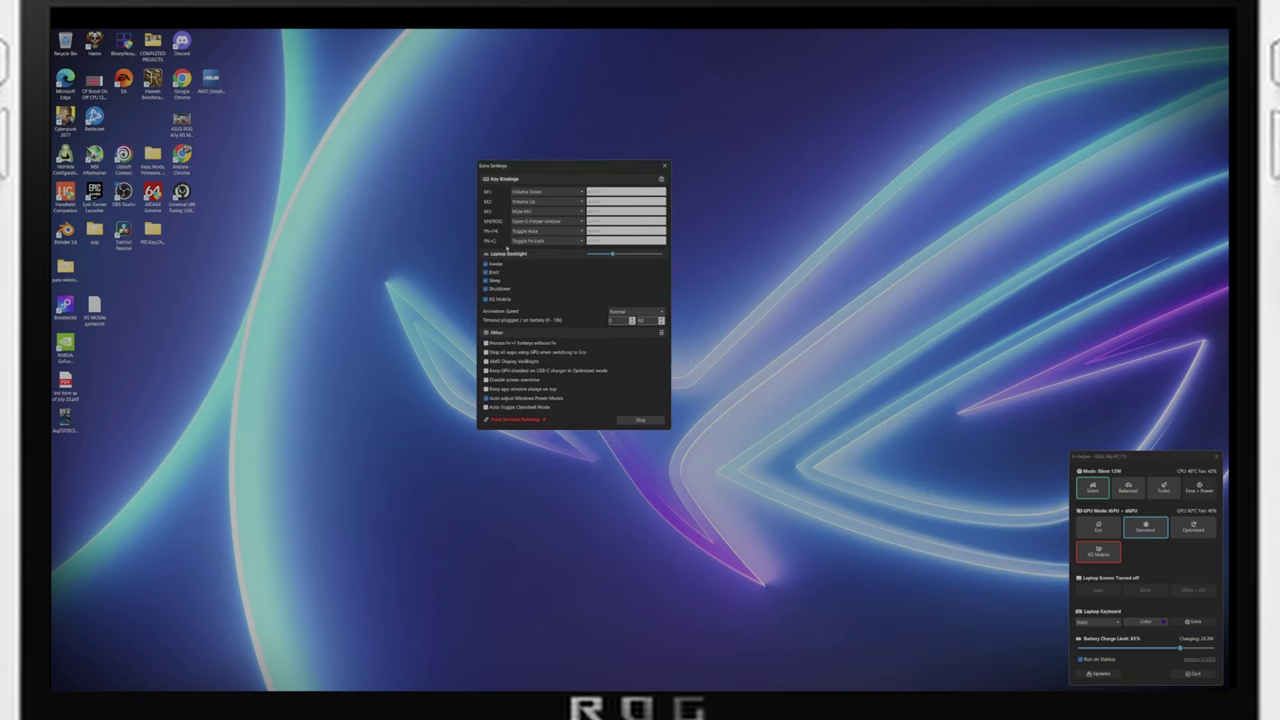
left_click(580, 192)
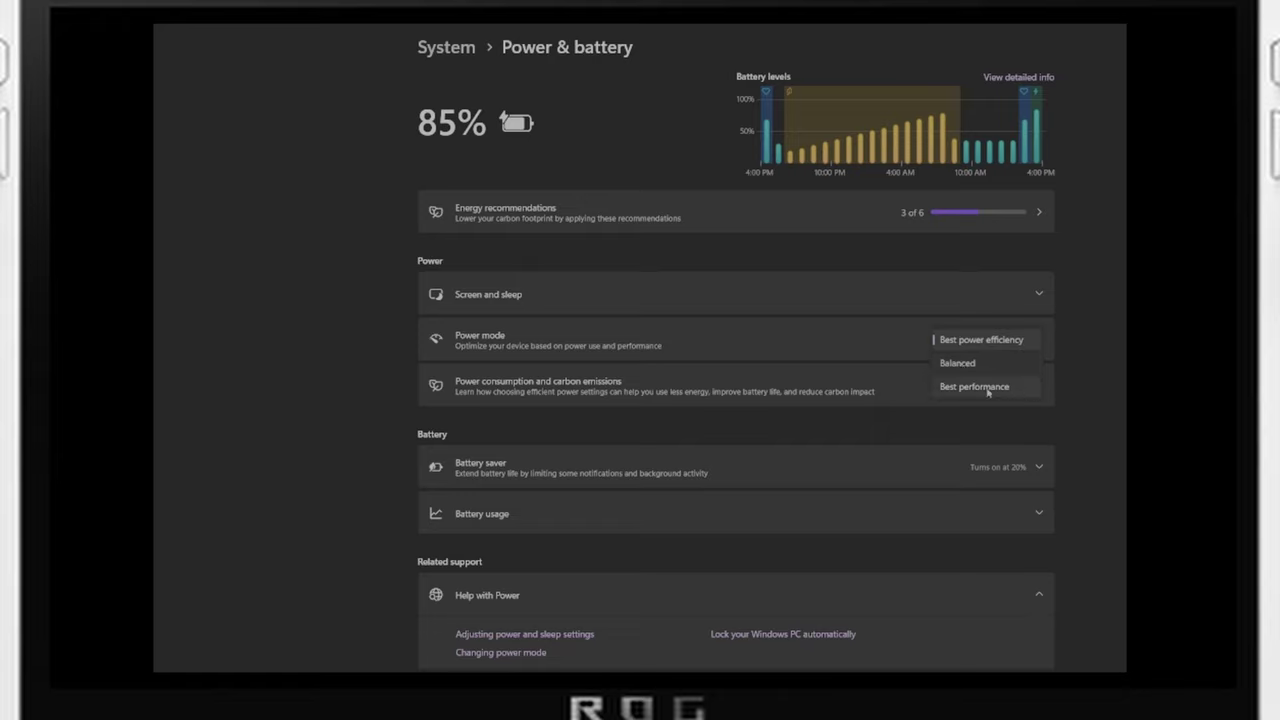
- Cycle the Windows power mode through Best performance and Balanced, ending on Best power efficiency
left_click(995, 388)
left_click(985, 342)
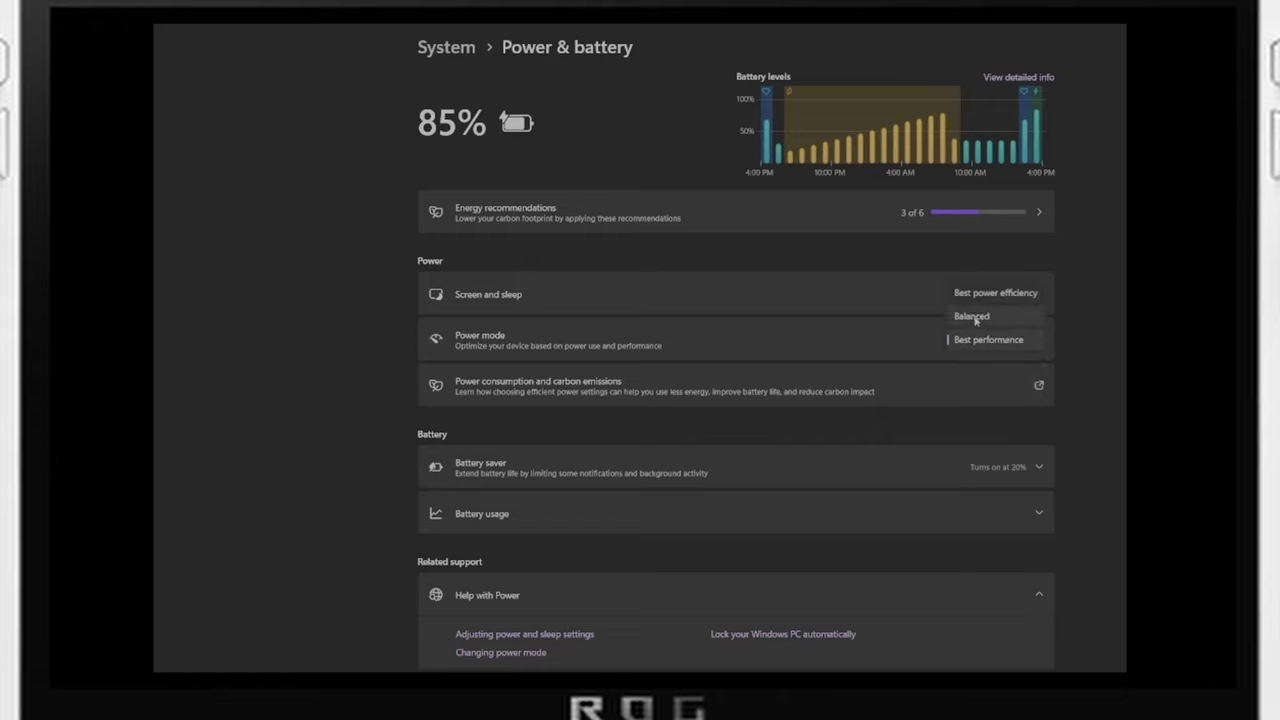
left_click(970, 318)
left_click(980, 342)
left_click(1005, 315)
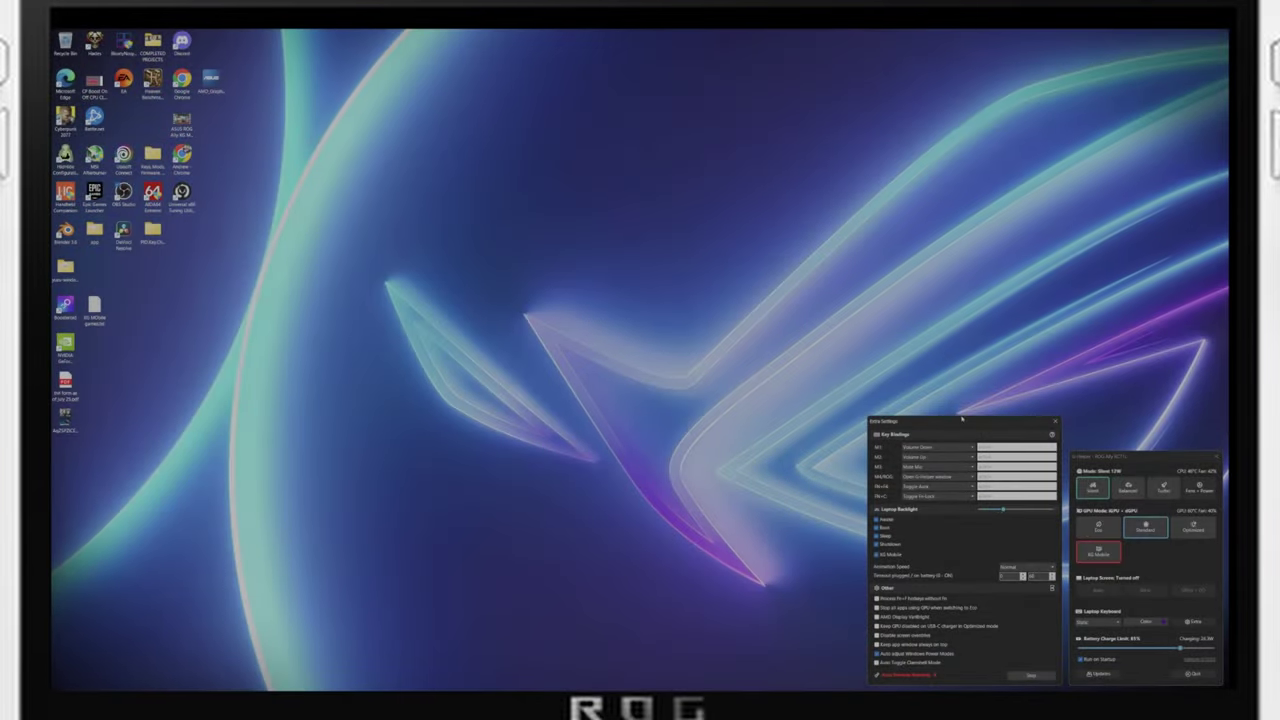
- Centre the Extra Settings window and keep the M1 key bound to Volume Down
left_click_drag(963, 419, 573, 168)
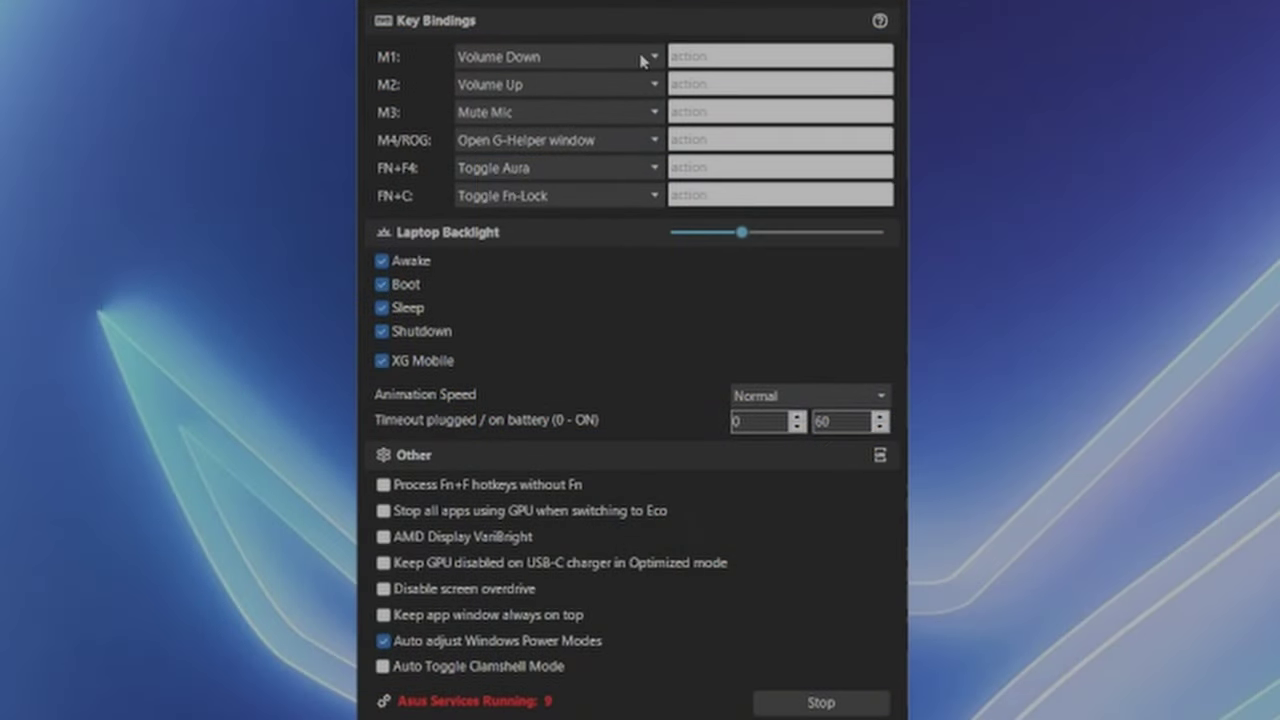
left_click(643, 57)
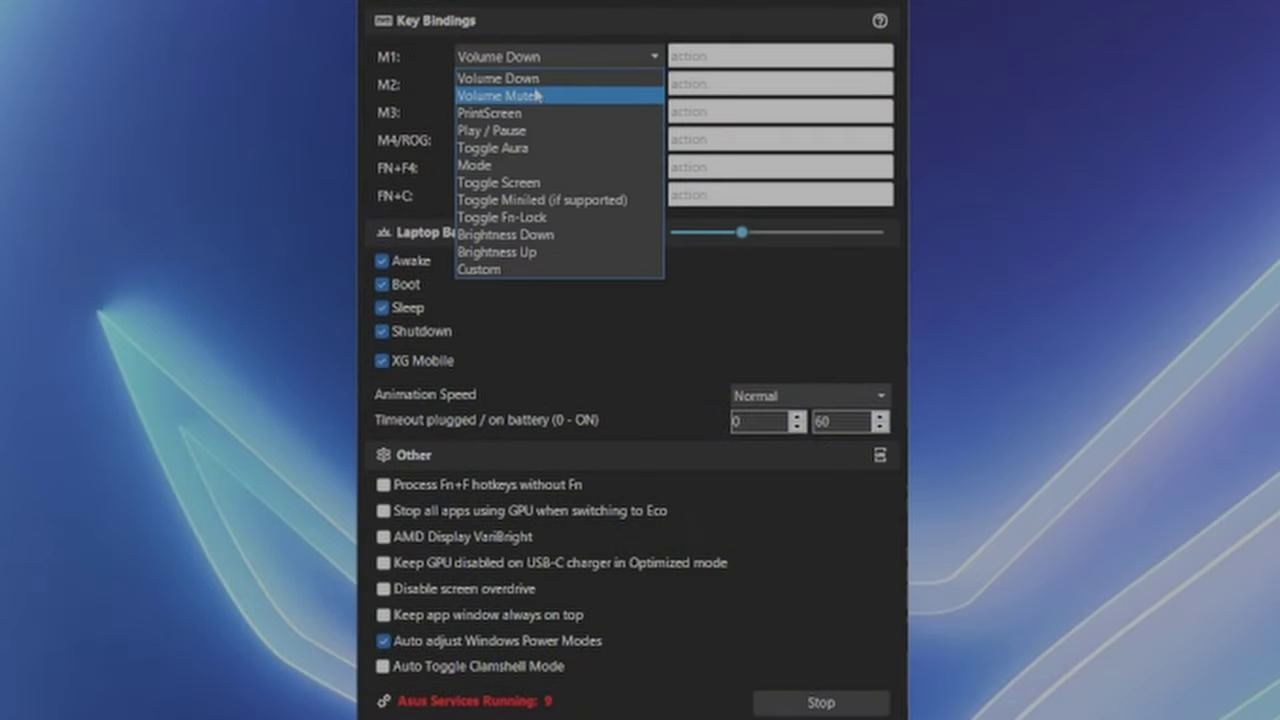
left_click(364, 30)
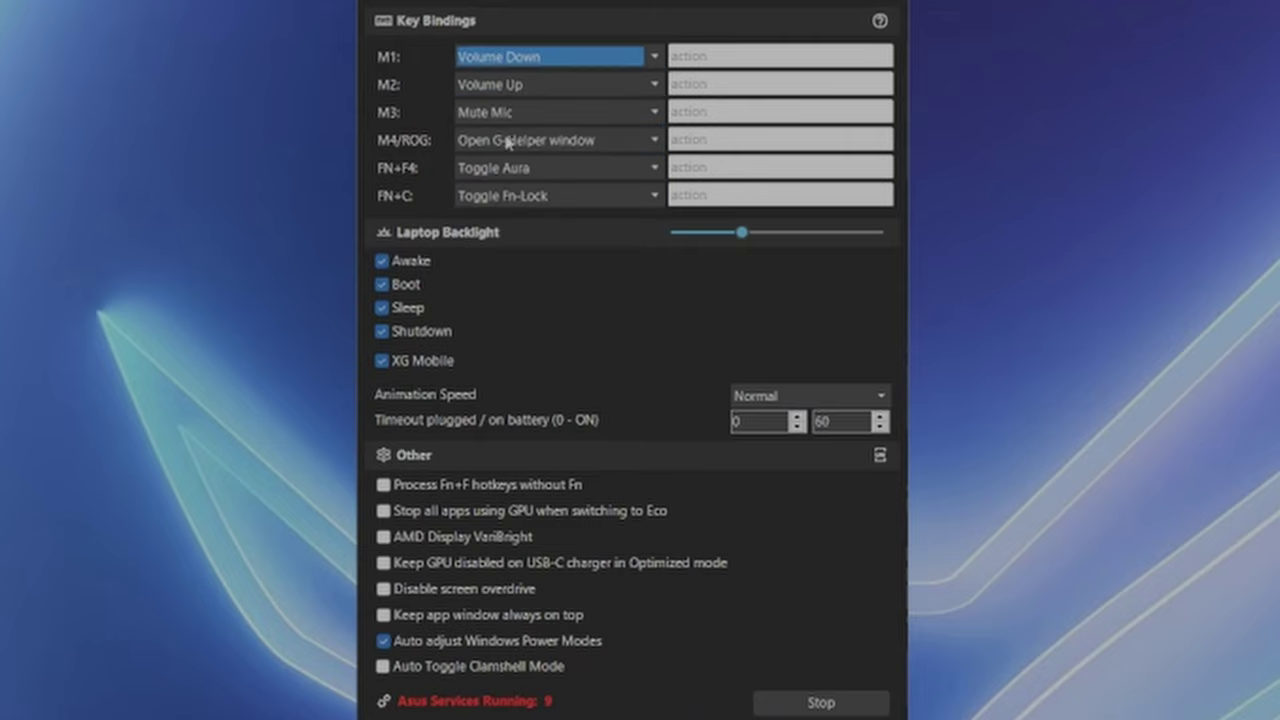
- Untick the Awake, Boot, Sleep, Shutdown and XG Mobile laptop backlight options
left_click(383, 262)
left_click(381, 286)
left_click(381, 308)
left_click(381, 331)
left_click(382, 361)
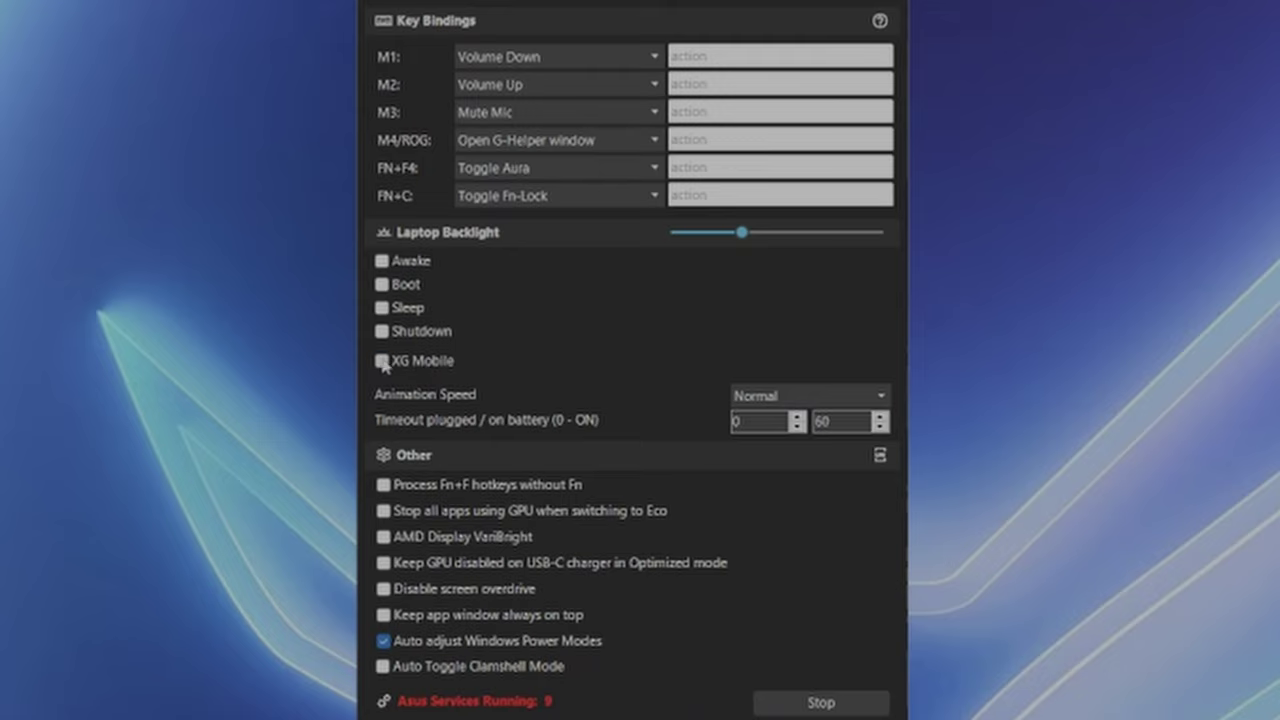
- Re-tick all five backlight options and keep Animation Speed at Normal
left_click(382, 361)
left_click(382, 331)
left_click(382, 308)
left_click(383, 285)
left_click(382, 261)
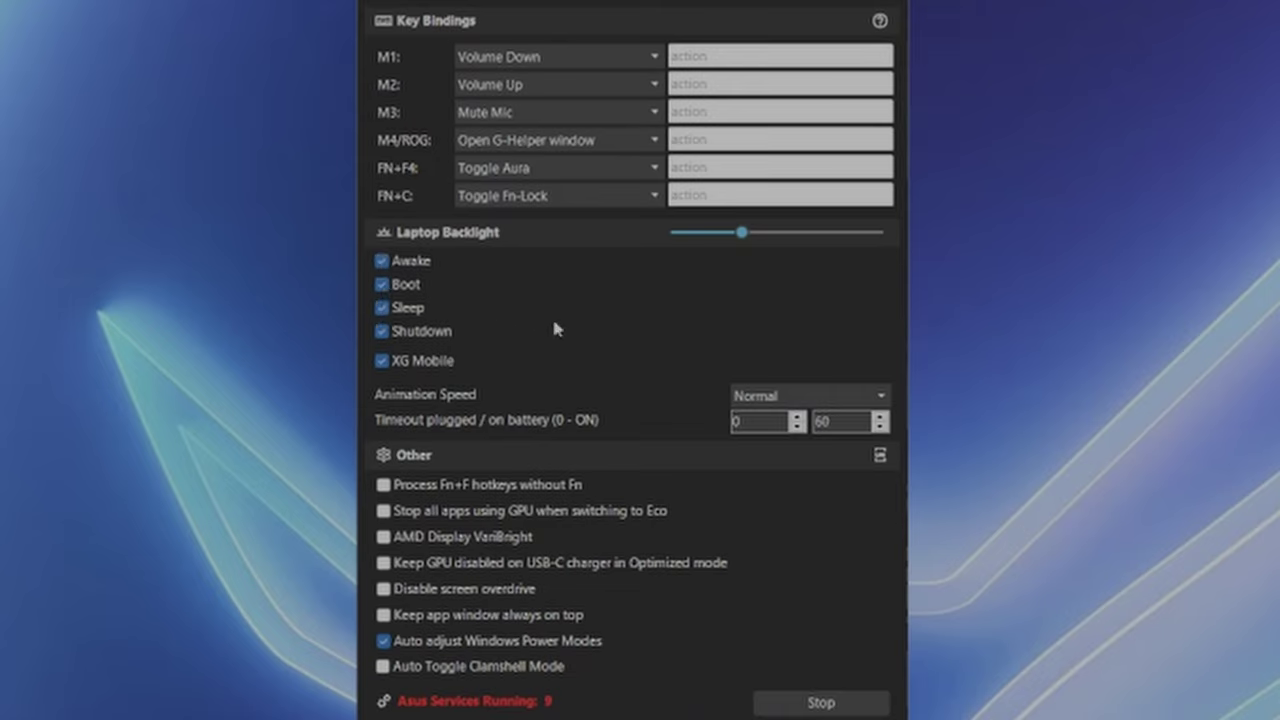
left_click(787, 398)
left_click(769, 440)
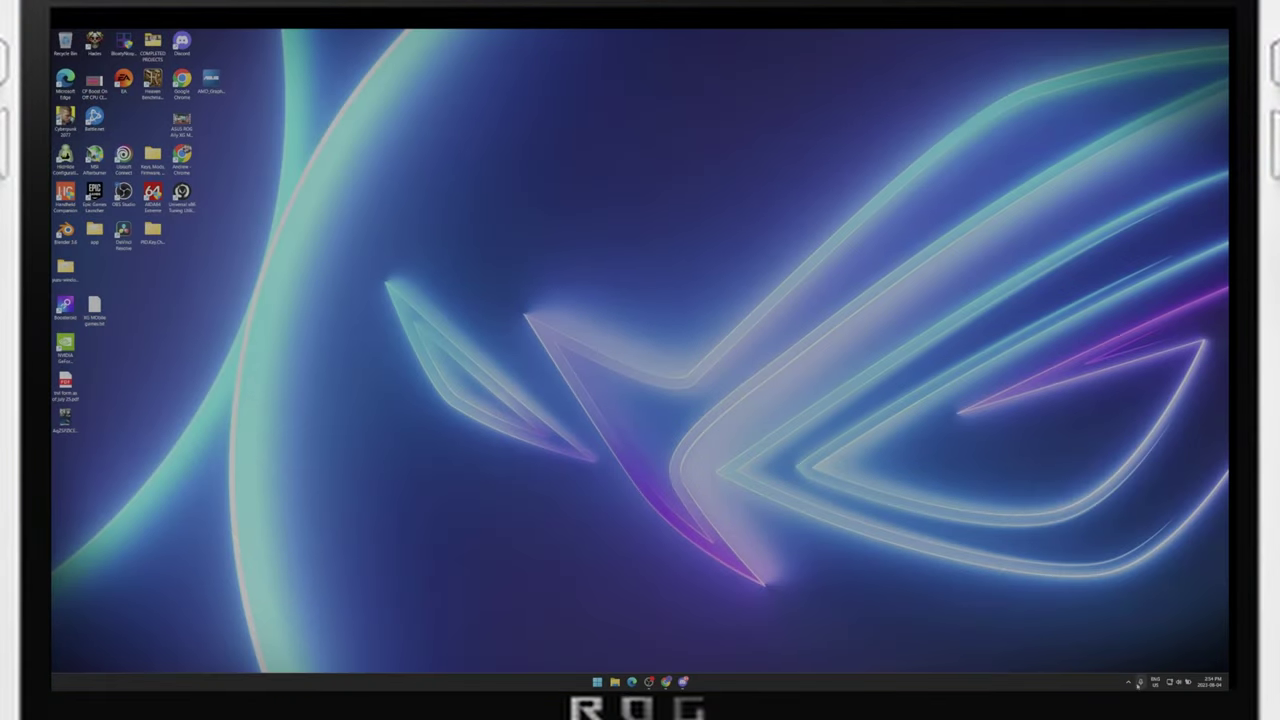
- Open G-Helper from the tray and review the RC71L BIOS and driver updates list
left_click(1129, 681)
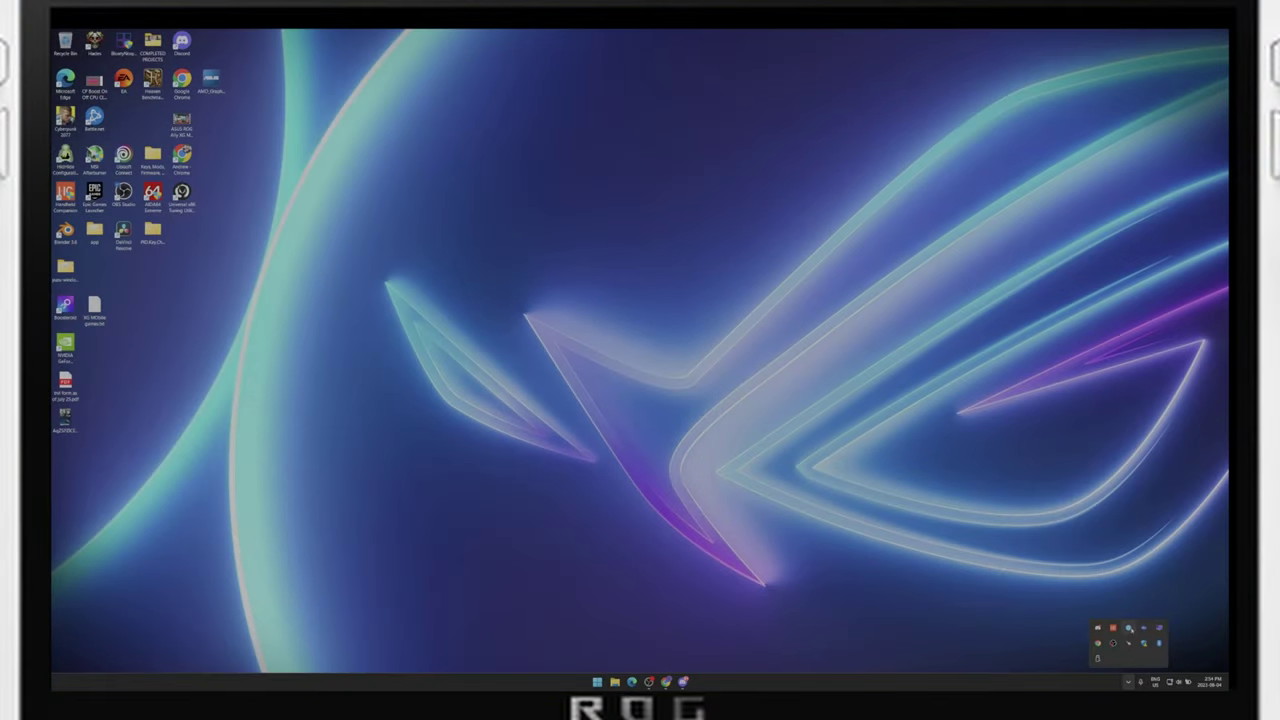
left_click(1128, 628)
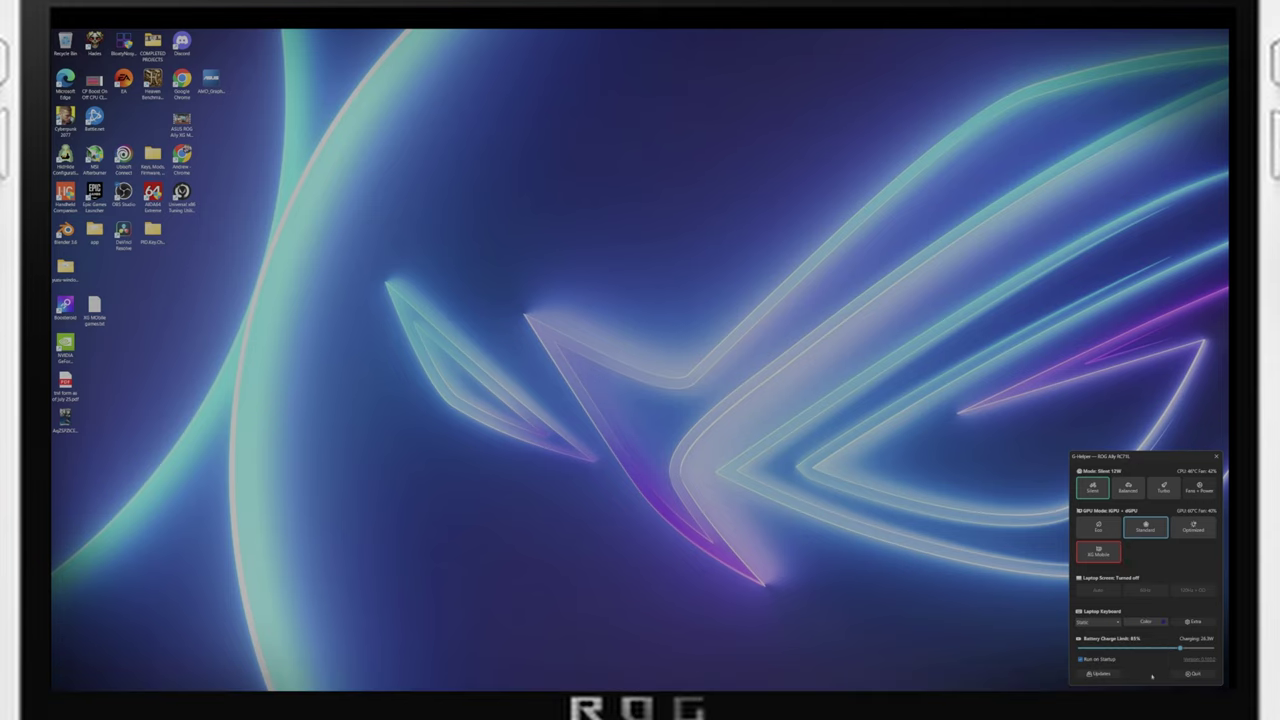
left_click(1098, 673)
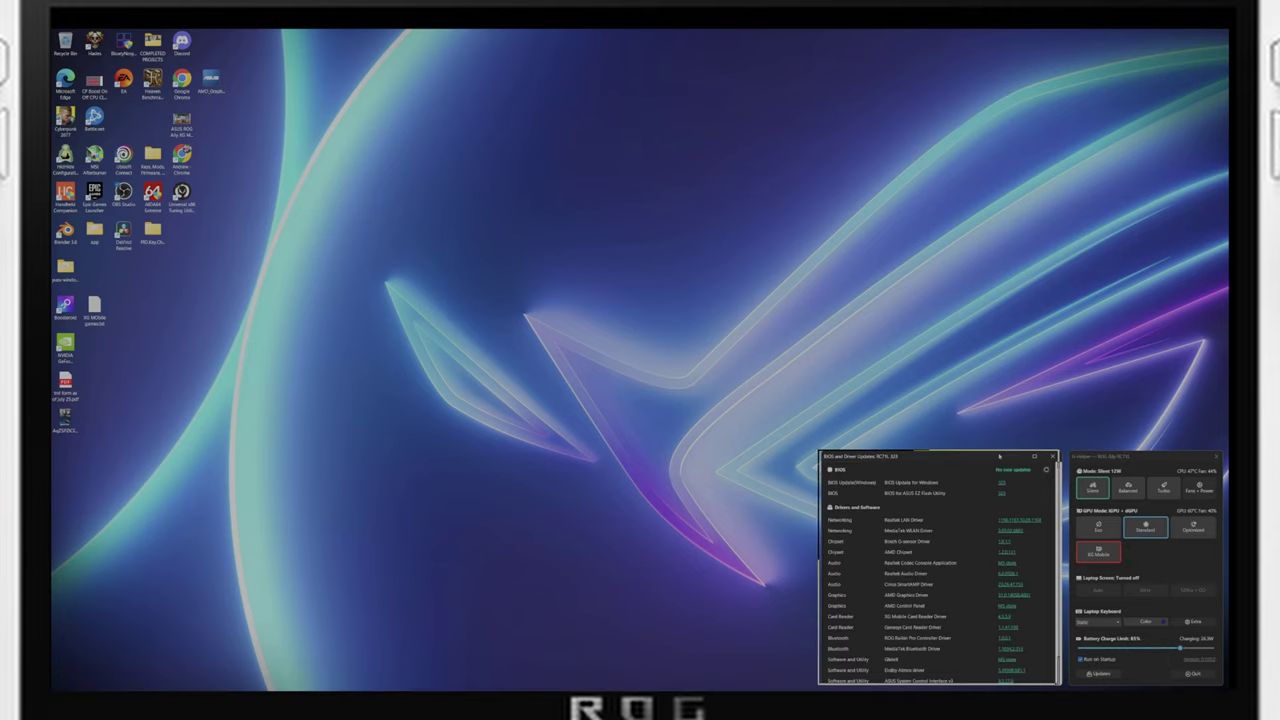
left_click_drag(996, 456, 670, 185)
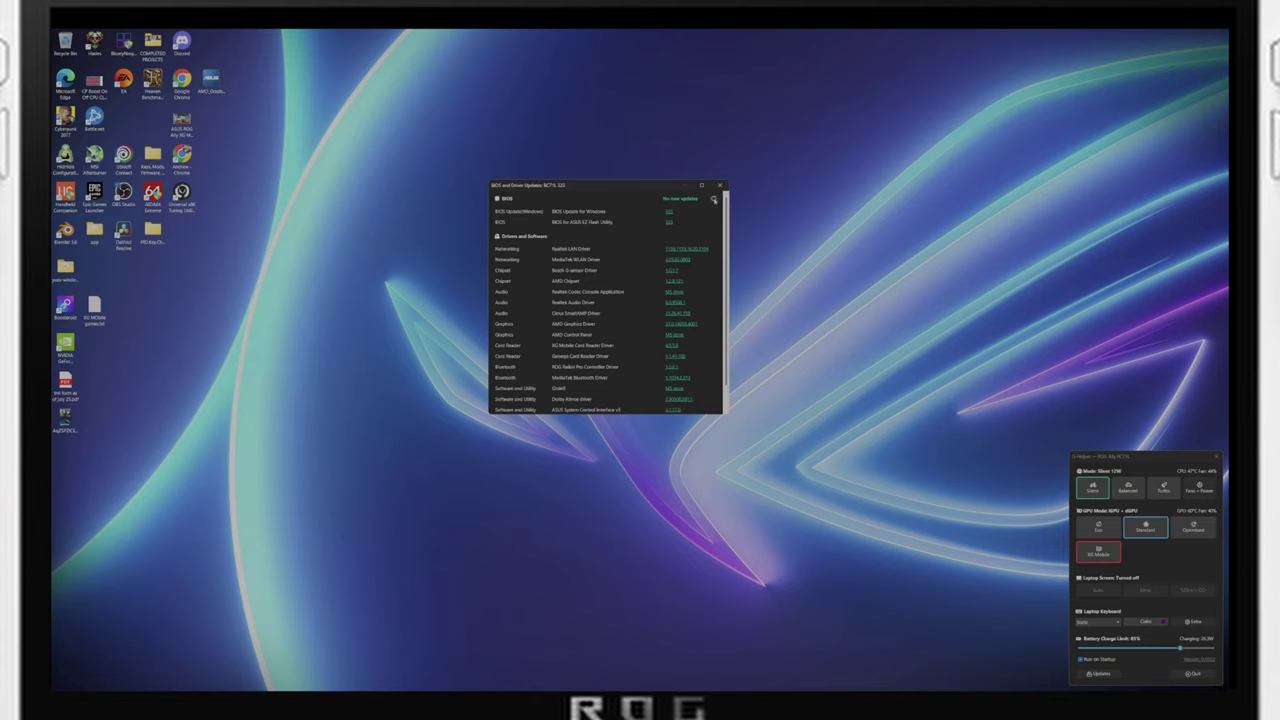
scroll(652, 290, "down", 2)
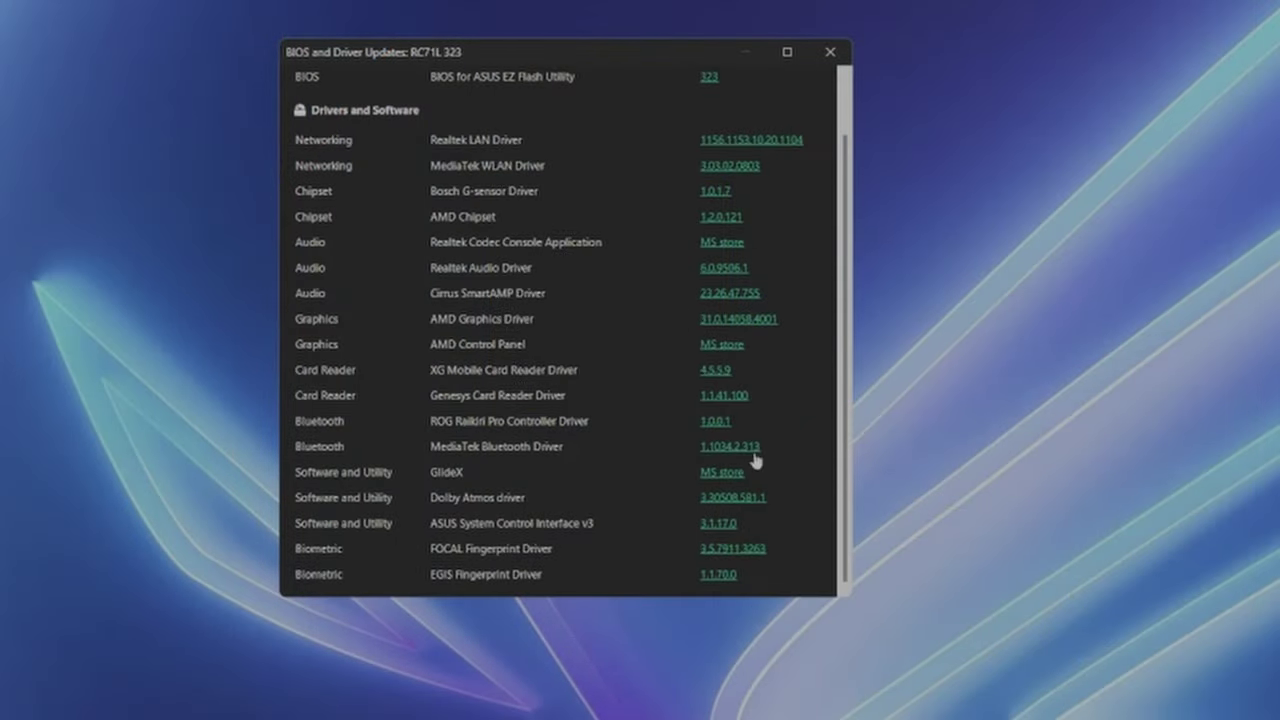
scroll(745, 545, "up", 2)
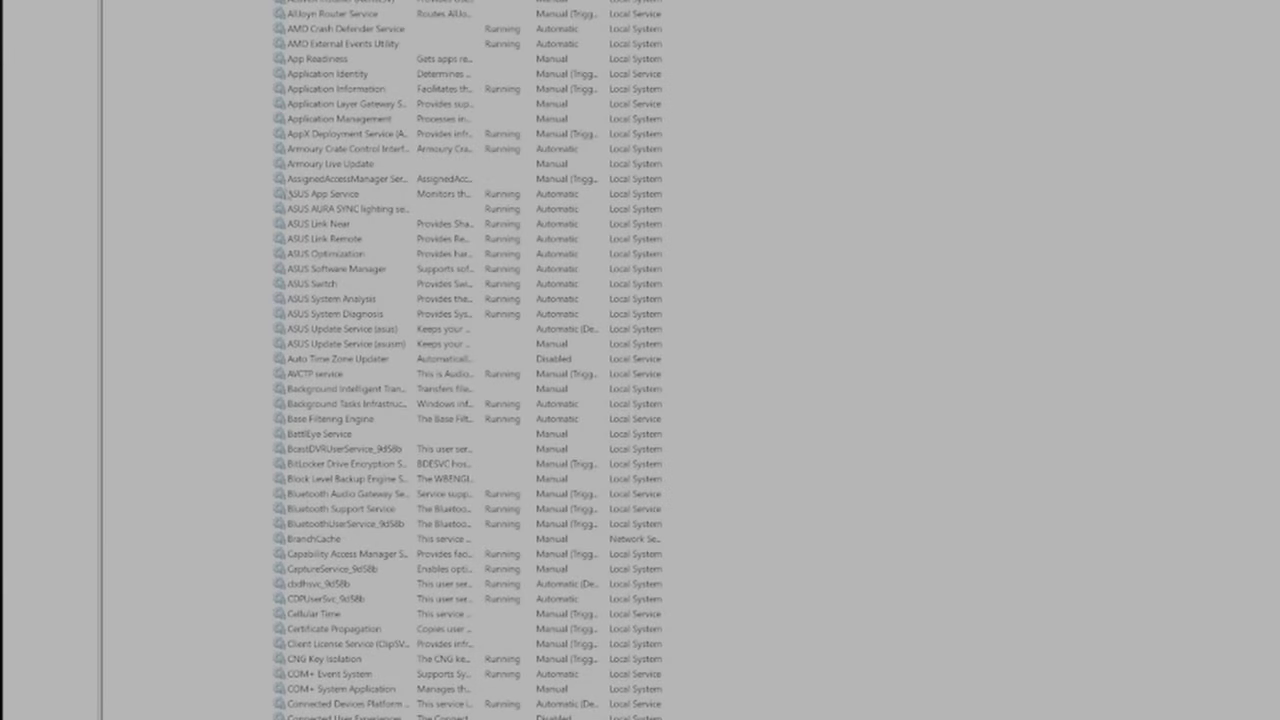
- Browse the ASUS services' descriptions, from Update Service up to Software Manager
left_click(286, 195)
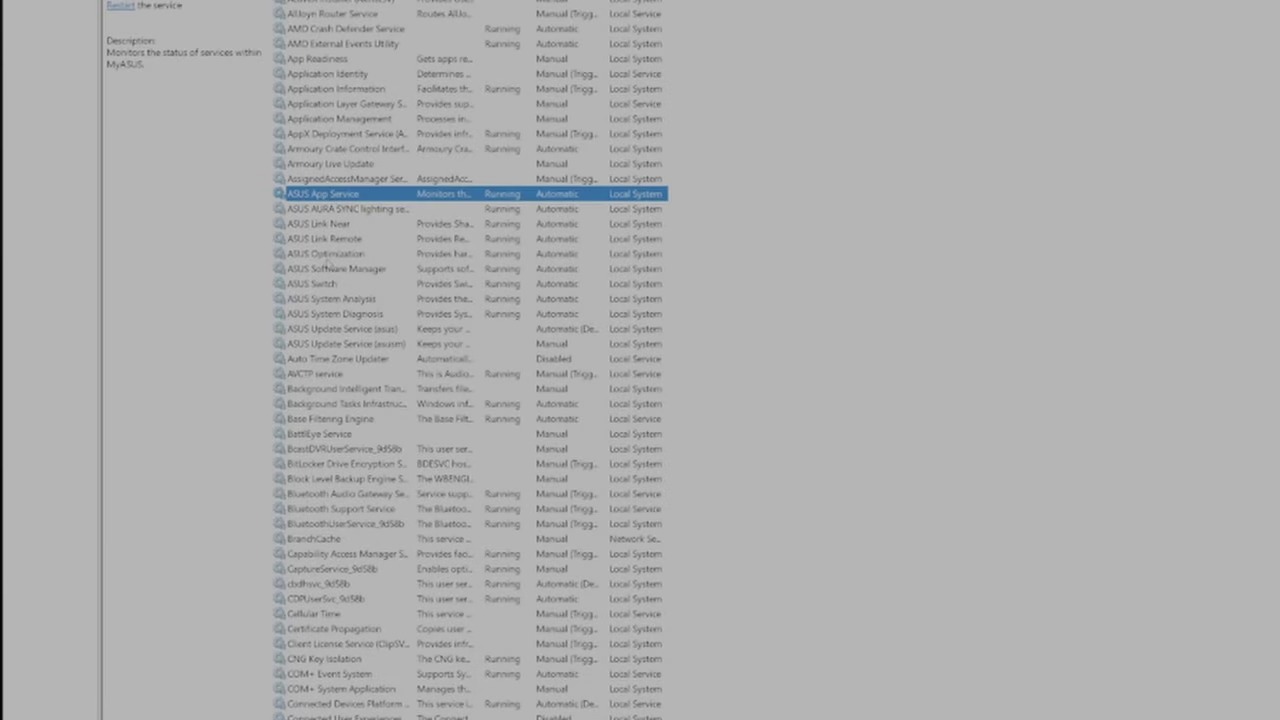
left_click(314, 346)
left_click(312, 330)
left_click(306, 315)
left_click(310, 299)
left_click(313, 284)
left_click(318, 254)
left_click(324, 269)
- Step back up to ASUS App Service and open its Properties
left_click(326, 254)
left_click(328, 239)
left_click(330, 224)
left_click(331, 210)
left_click(330, 196)
right_click(336, 197)
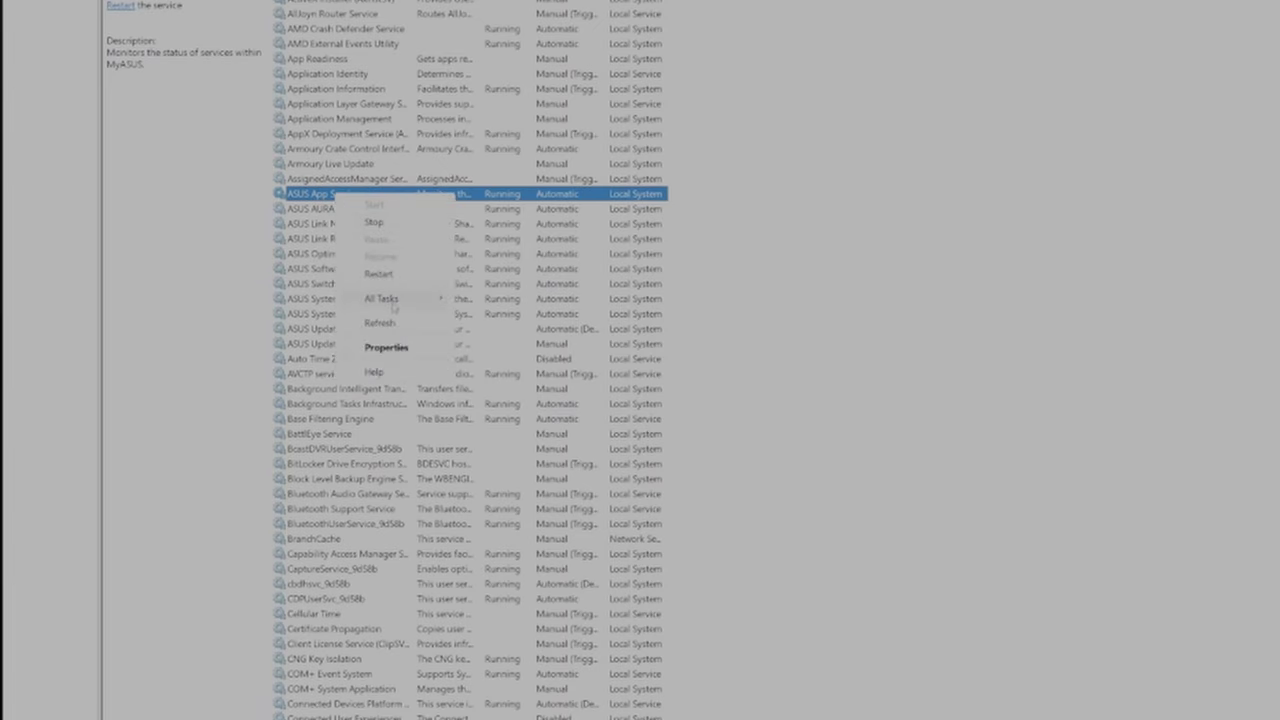
left_click(387, 348)
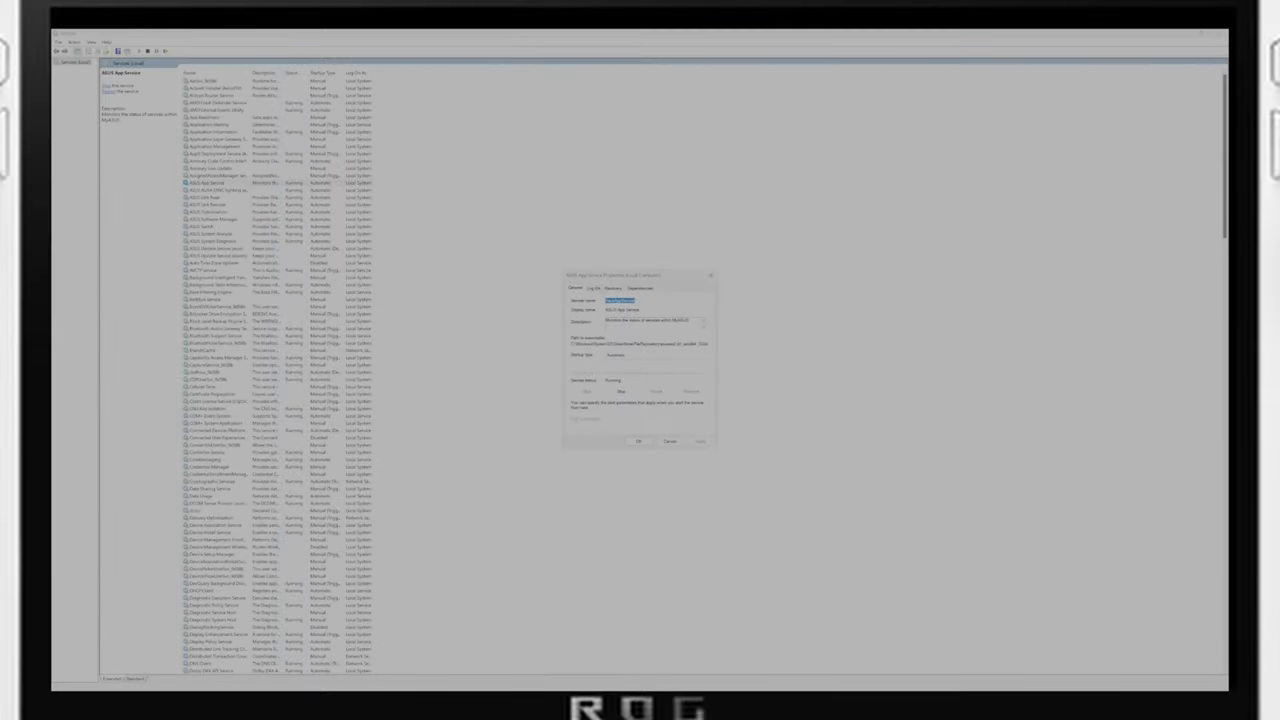
- Stop the running ASUS App Service
left_click(594, 288)
left_click(577, 288)
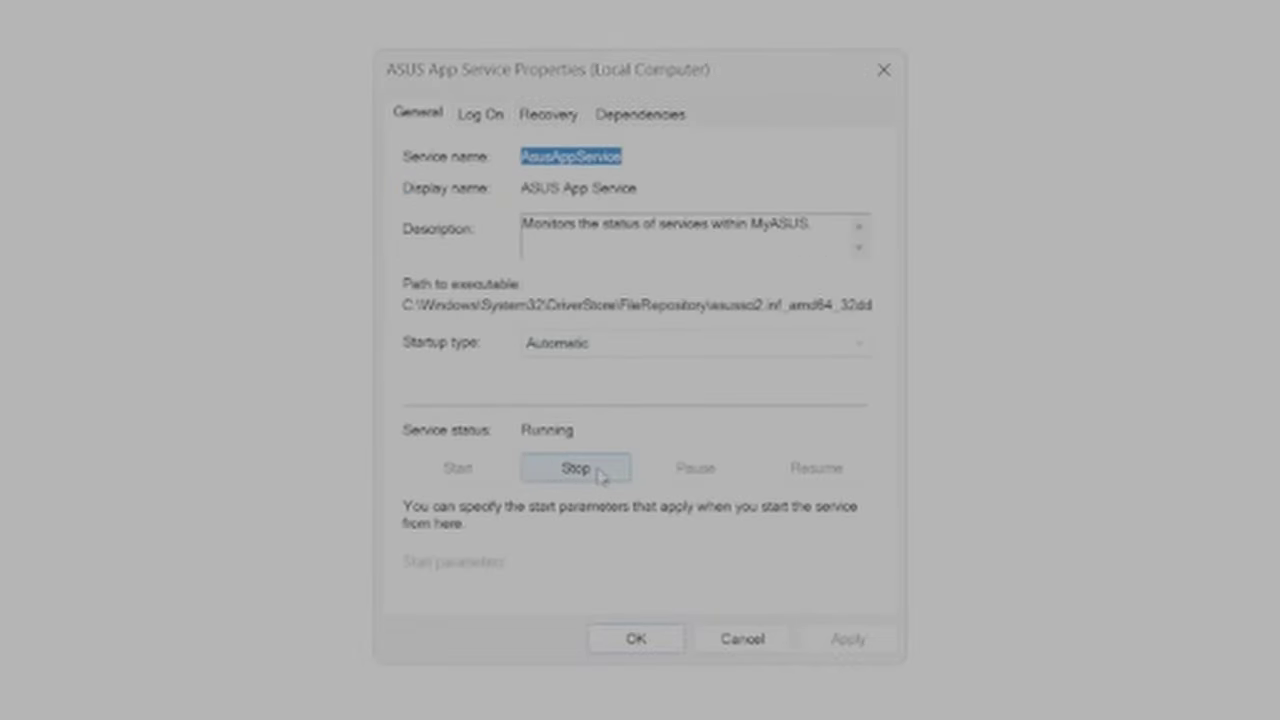
left_click(600, 475)
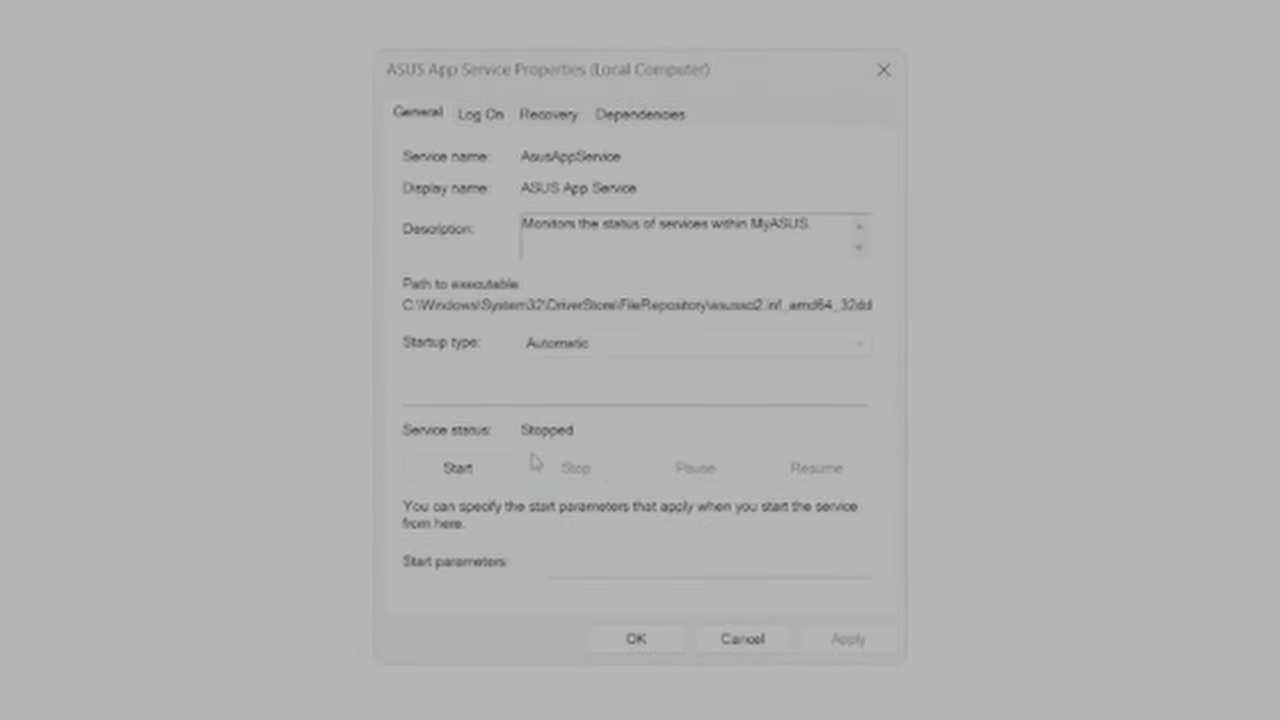
- Set the service's startup type to Disabled, apply it, and confirm with OK
left_click(625, 120)
left_click(495, 116)
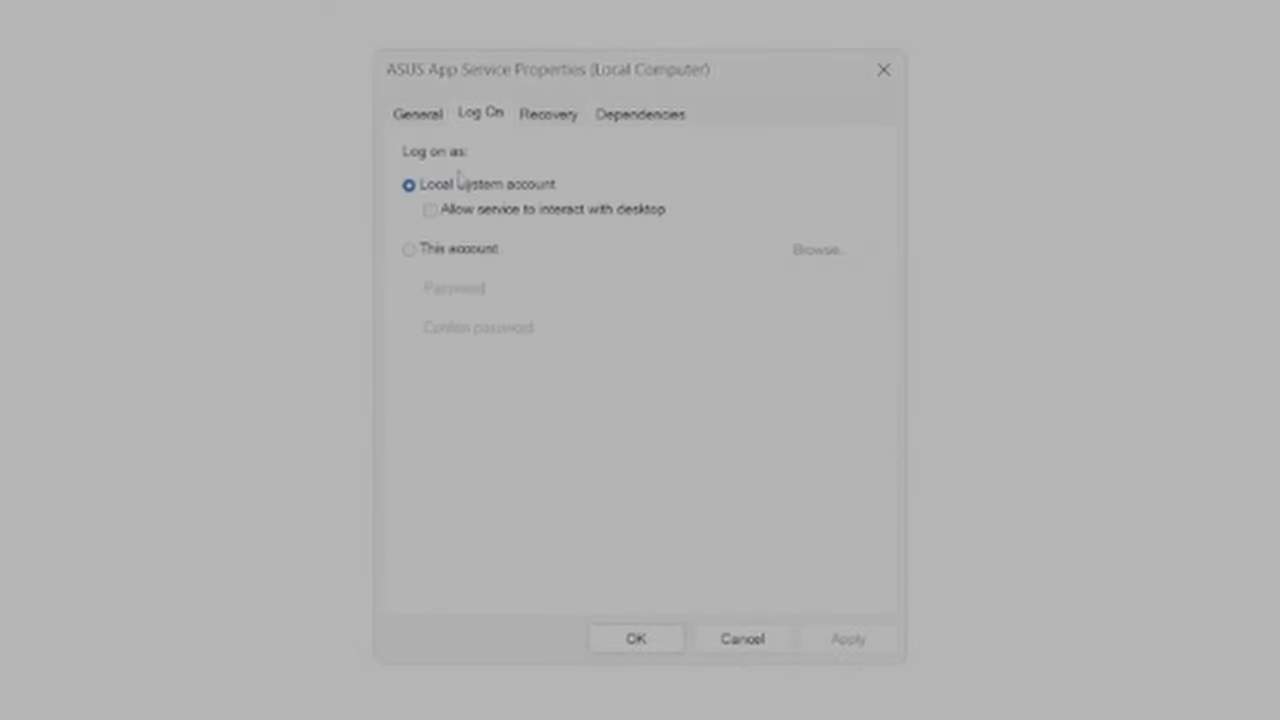
left_click(421, 114)
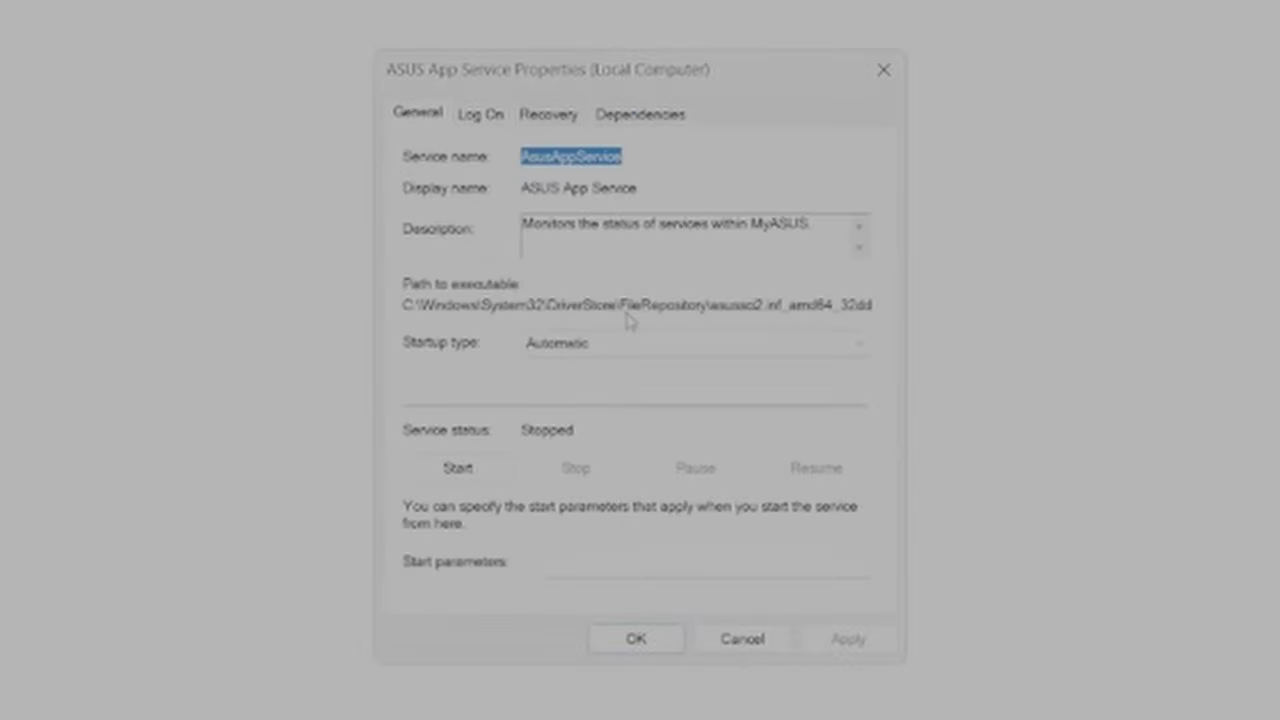
left_click(597, 347)
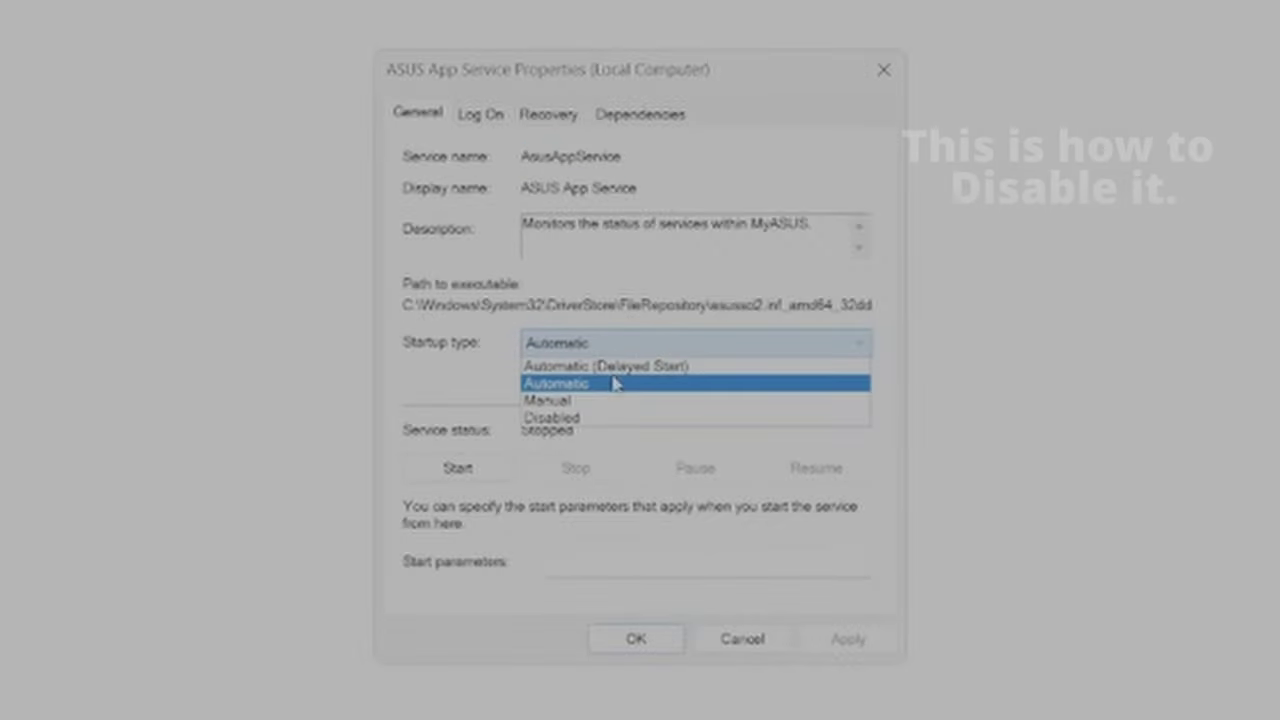
left_click(612, 419)
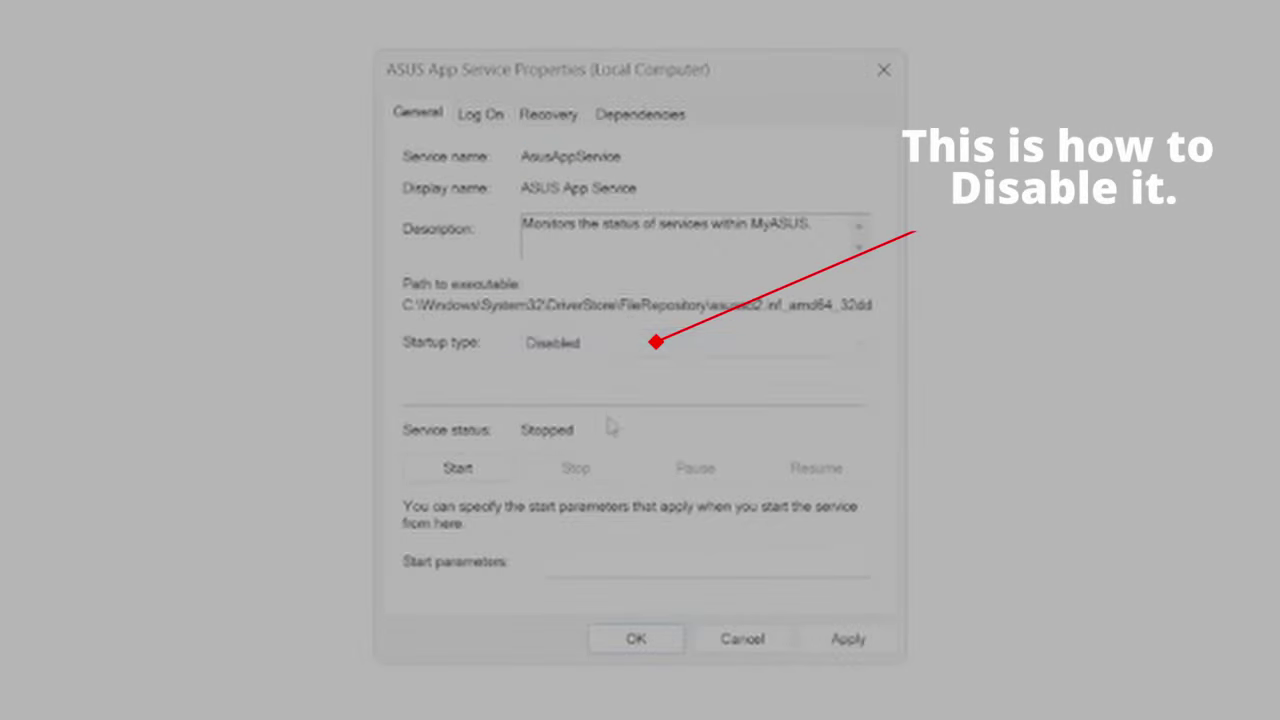
left_click(848, 639)
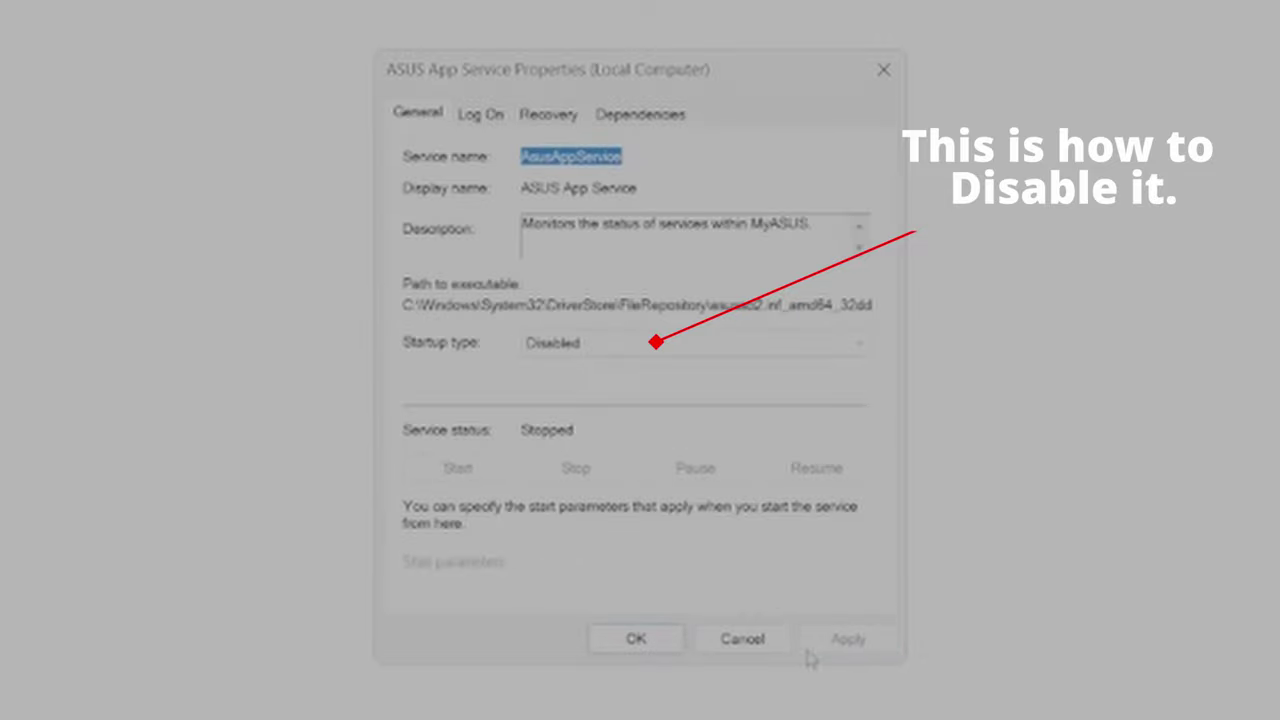
left_click(589, 346)
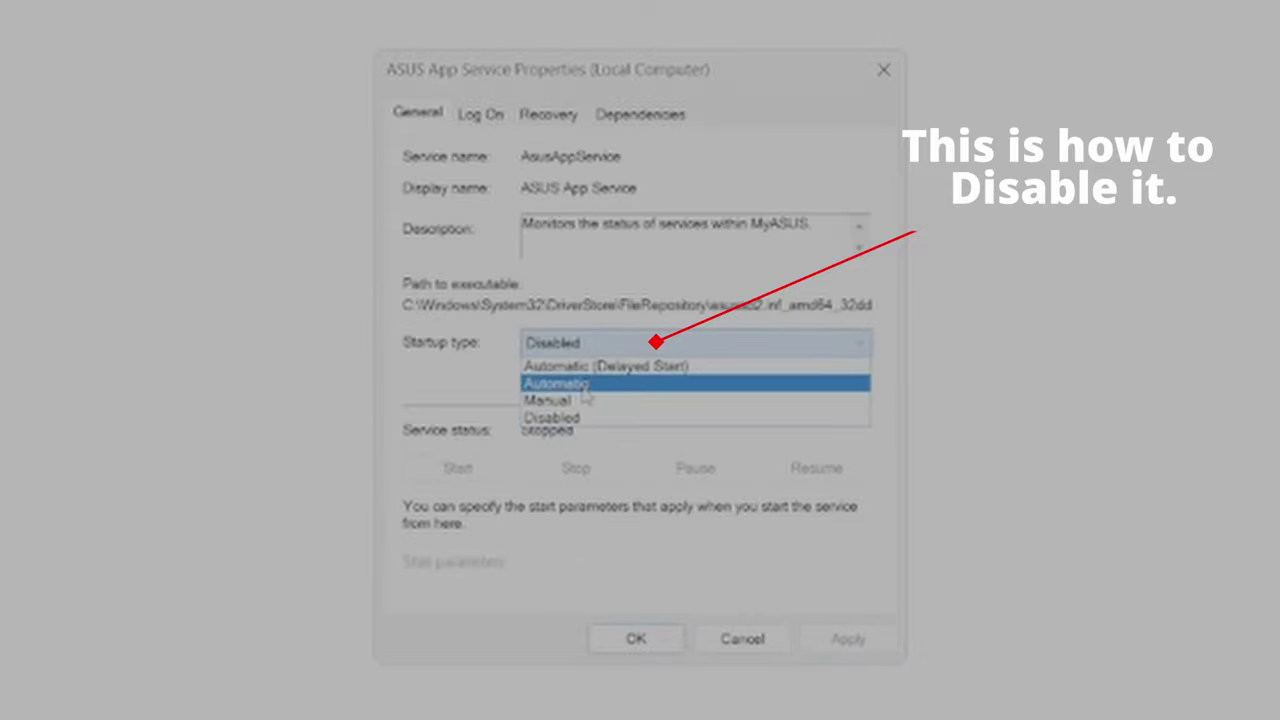
left_click(662, 646)
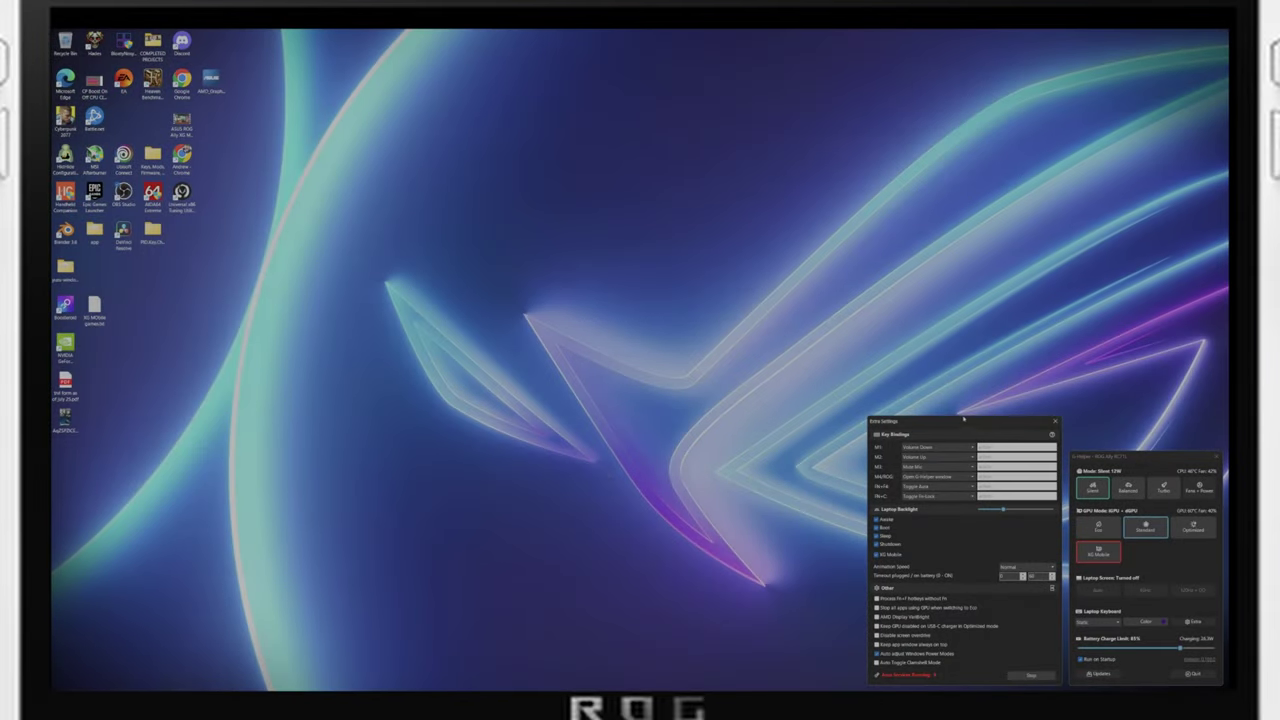
- Centre the Extra Settings window and keep M1 set to Volume Down
left_click_drag(963, 420, 573, 167)
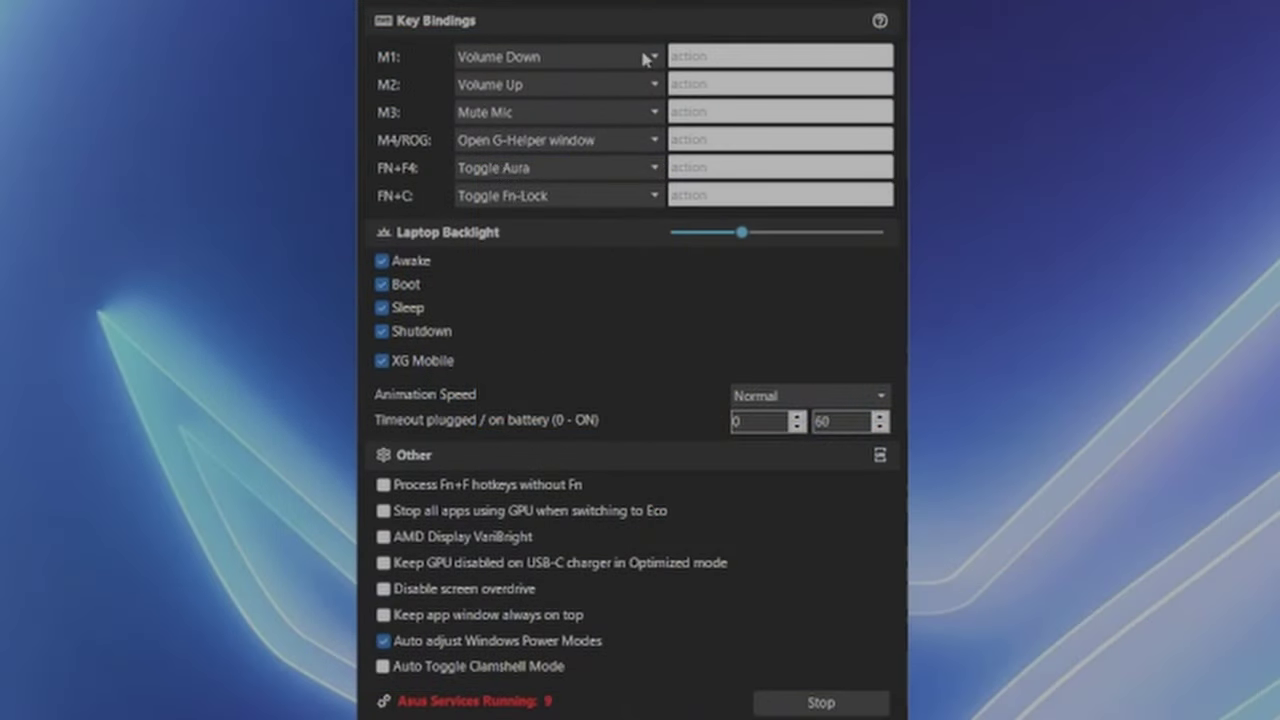
left_click(643, 57)
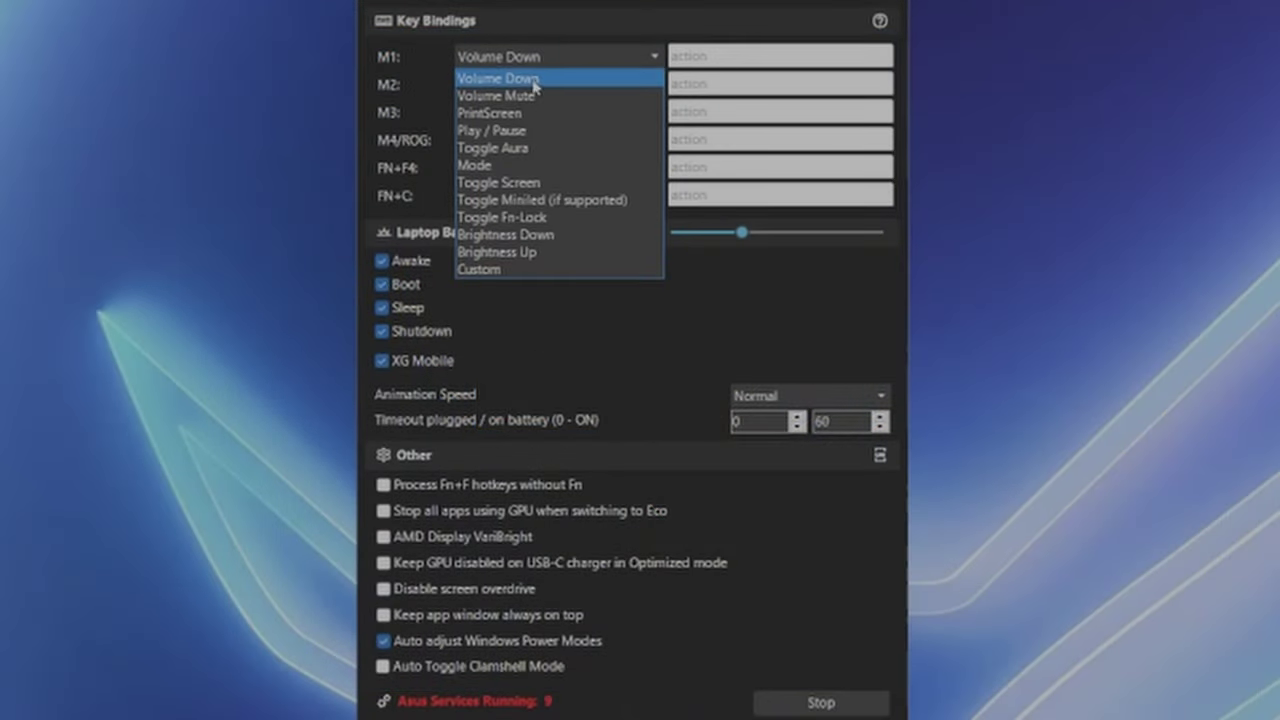
left_click(365, 32)
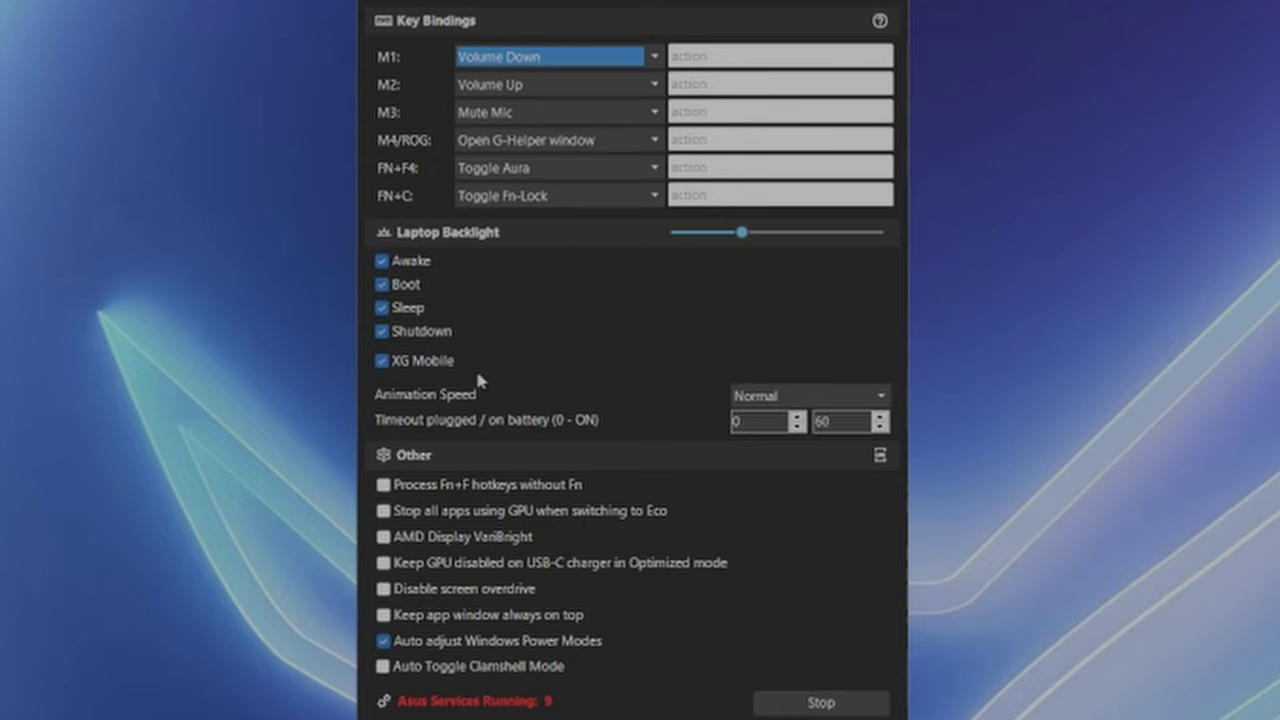
- Untick the Awake, Boot, Sleep and Shutdown backlight options and toggle XG Mobile
left_click(383, 262)
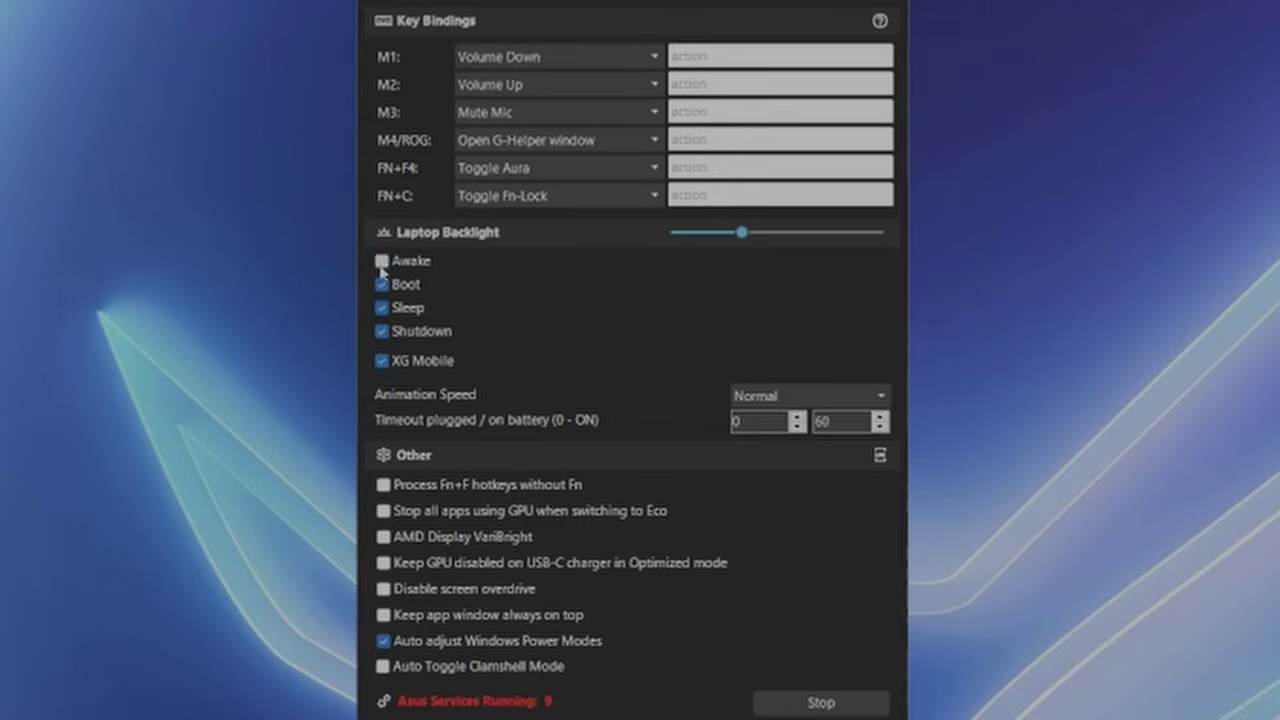
left_click(382, 285)
left_click(383, 309)
left_click(382, 332)
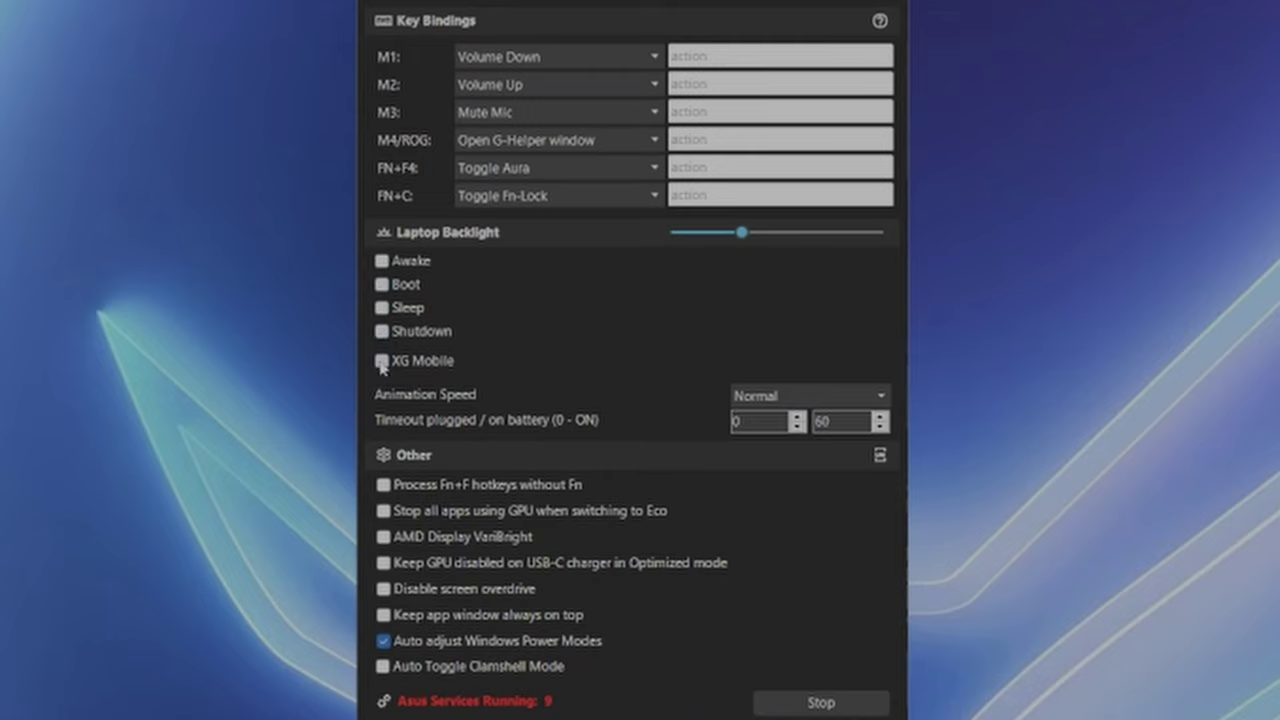
left_click(381, 362)
left_click(381, 362)
- Re-tick all five backlight options and leave Animation Speed at Normal
left_click(382, 361)
left_click(381, 331)
left_click(382, 308)
left_click(382, 284)
left_click(381, 260)
left_click(786, 398)
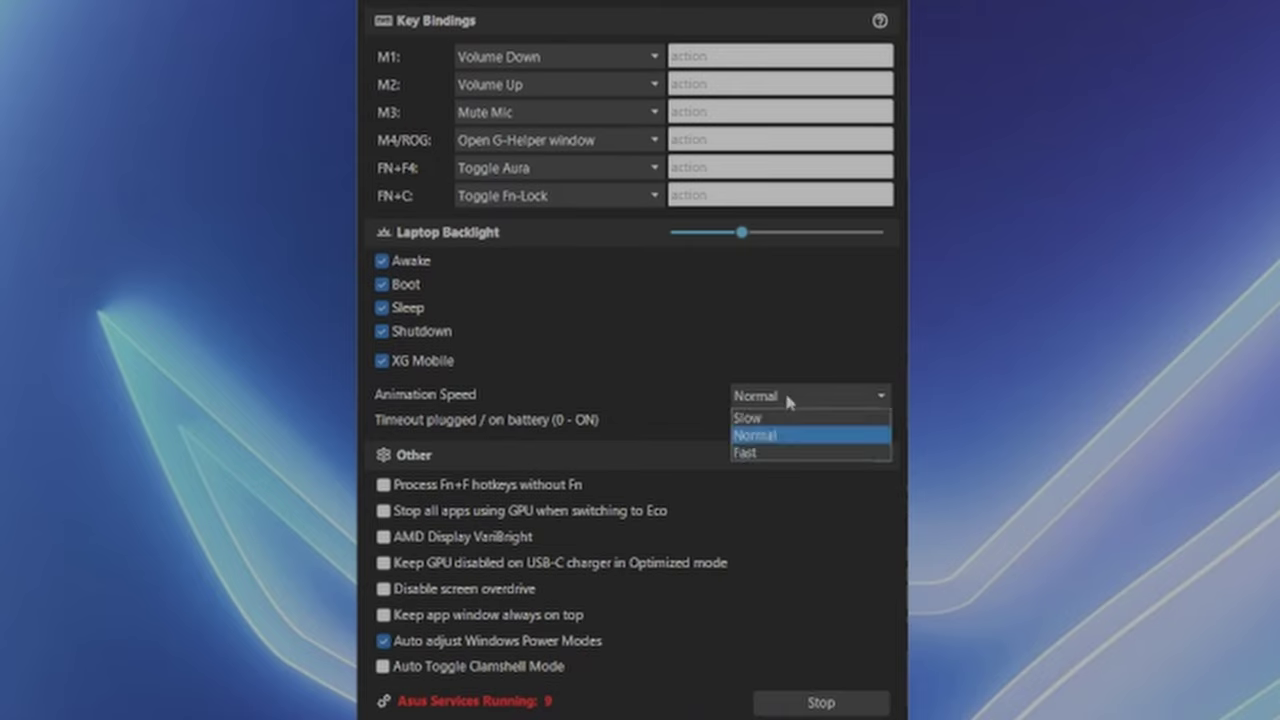
left_click(660, 347)
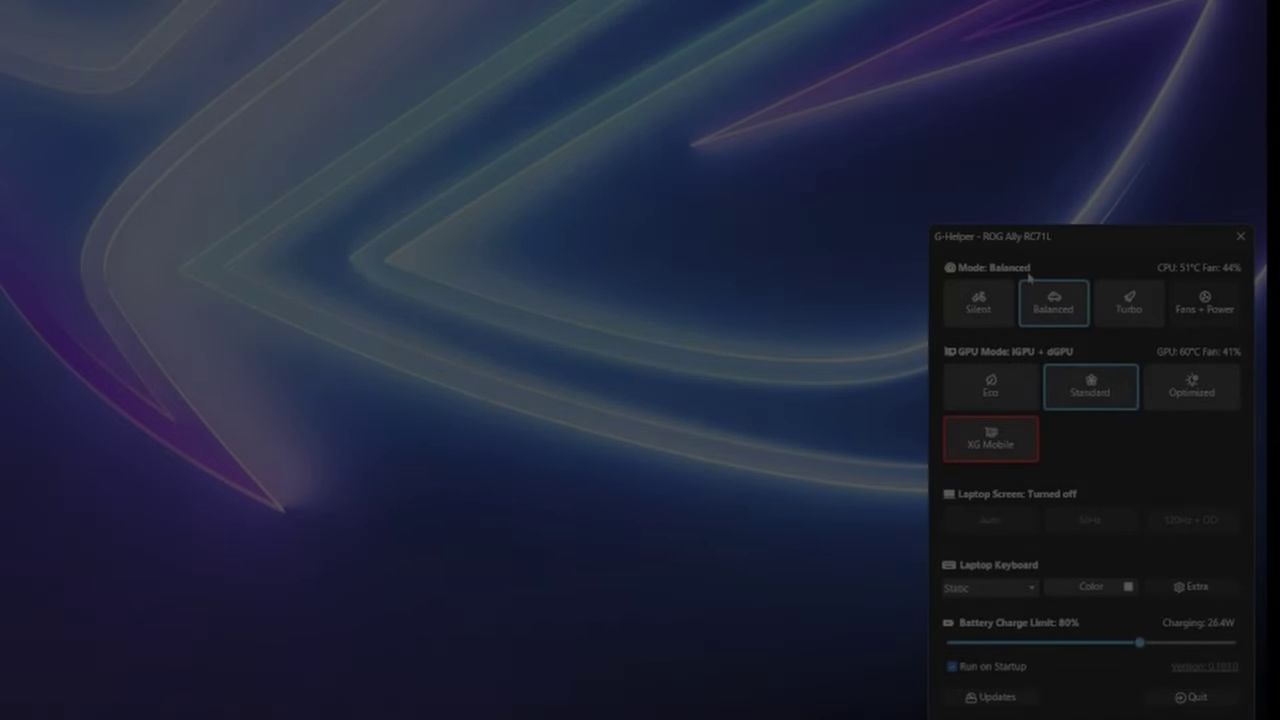
- Switch to Silent 12W mode and keep the keyboard lighting on Static
left_click(978, 302)
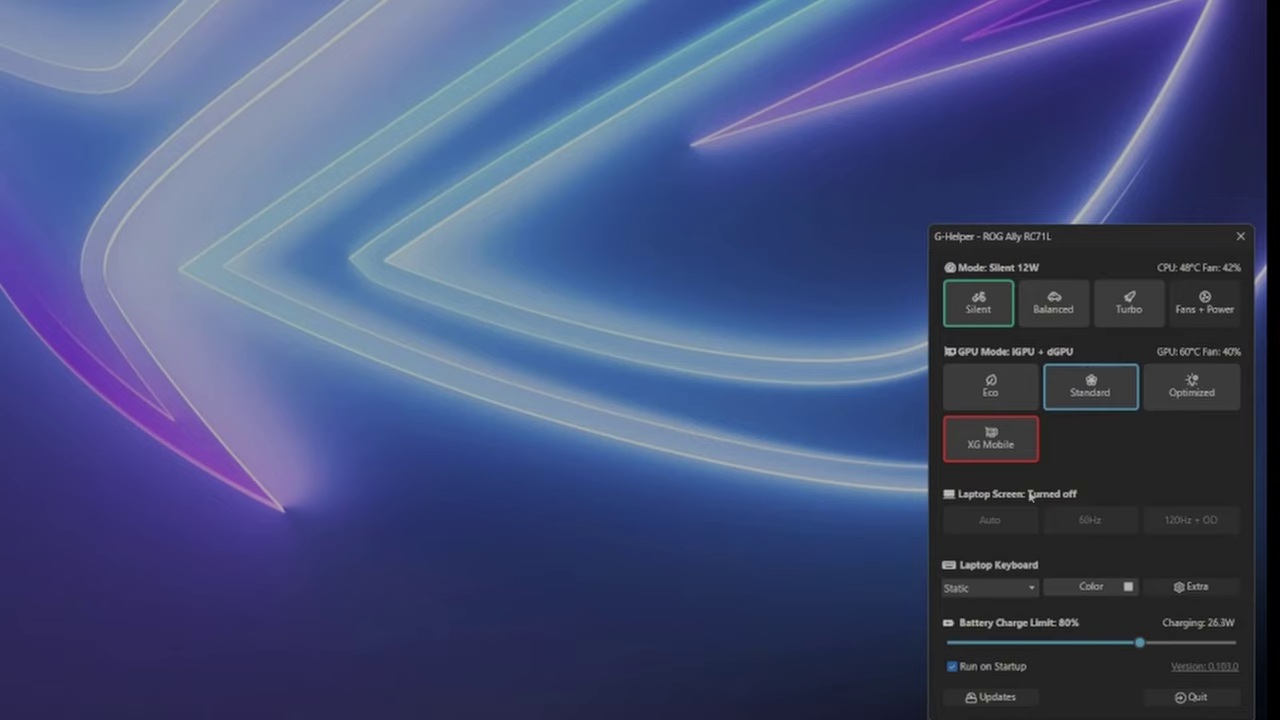
left_click(1016, 592)
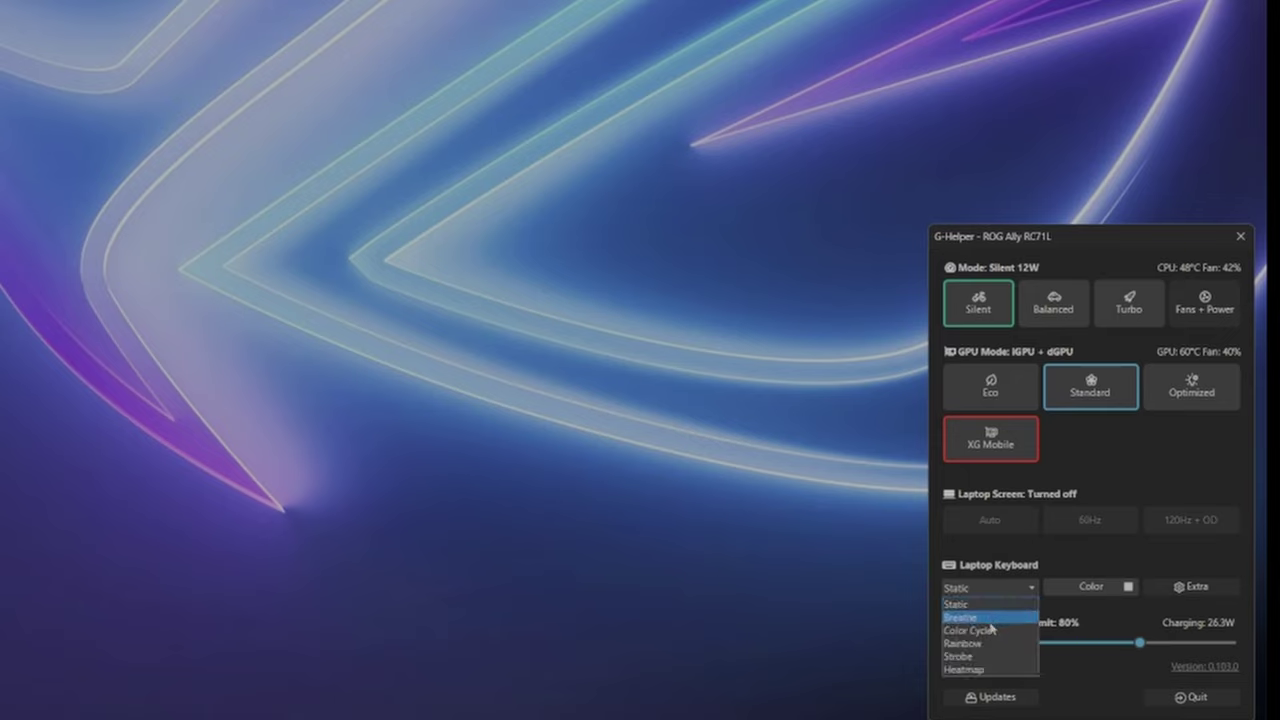
left_click(1000, 603)
left_click(693, 308)
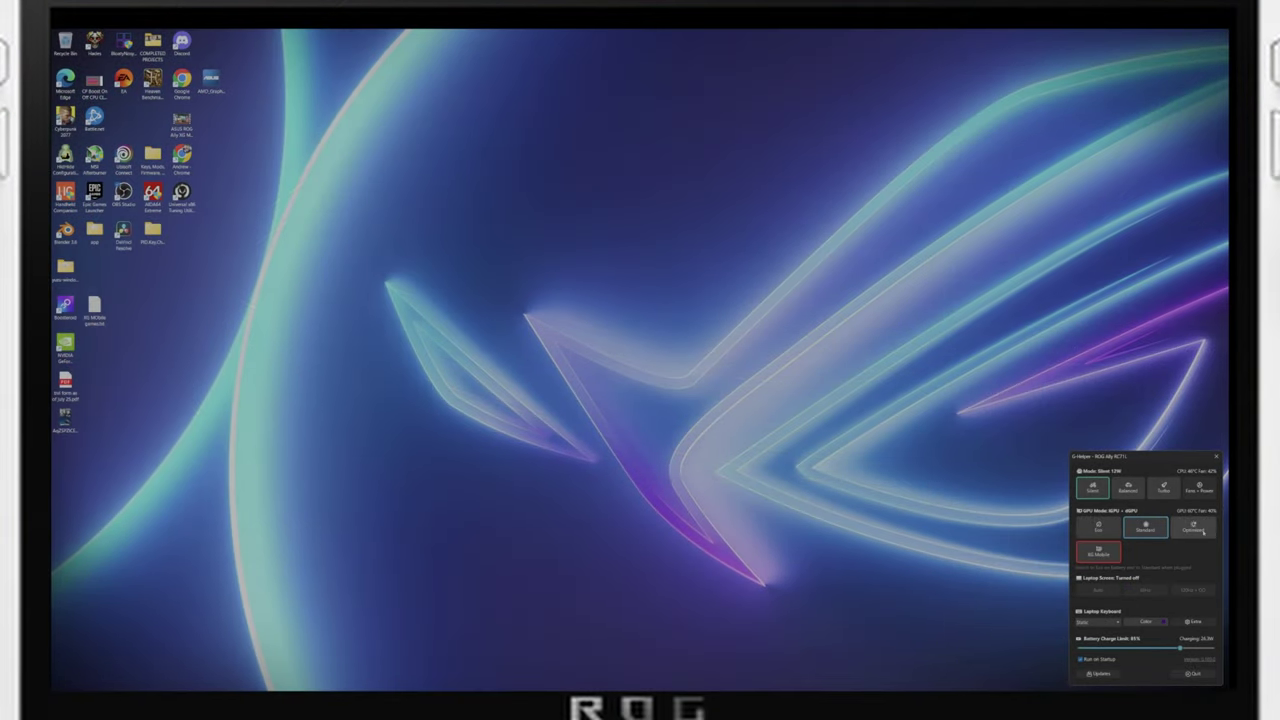
- Open Extra Settings, centre the window, and view the actions available for M1
left_click(1195, 621)
left_click_drag(963, 421, 573, 165)
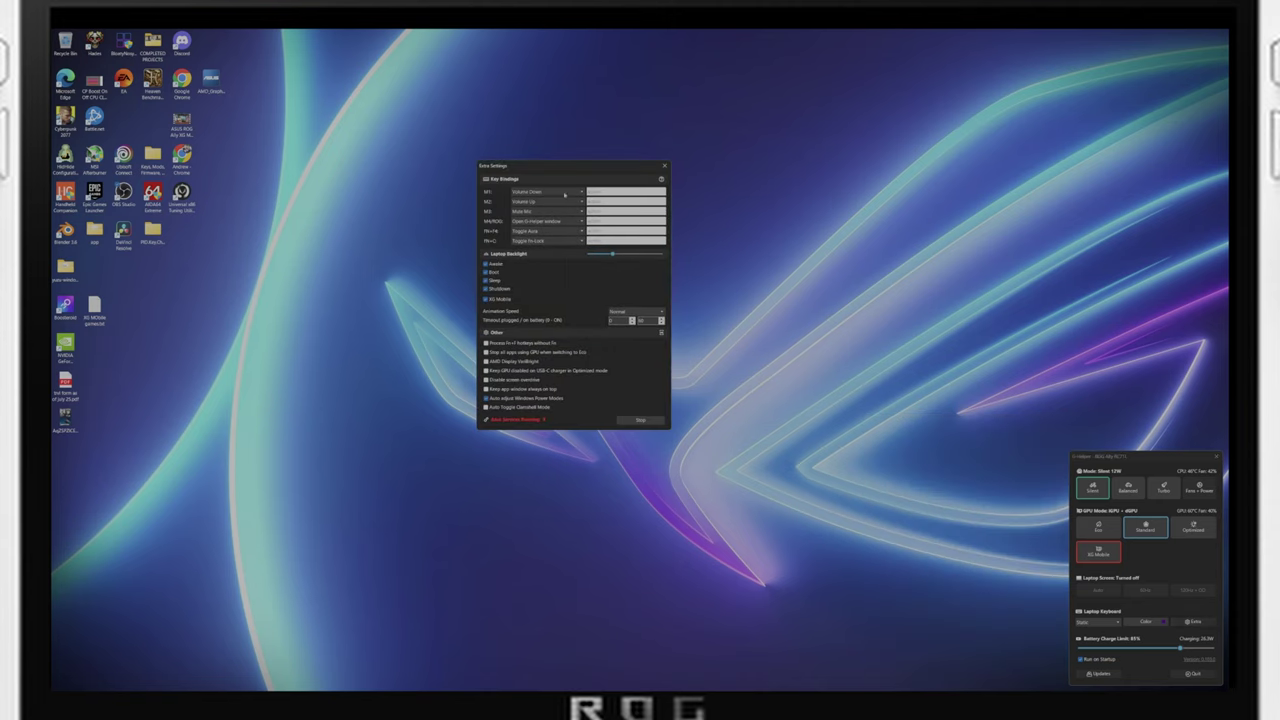
left_click(579, 191)
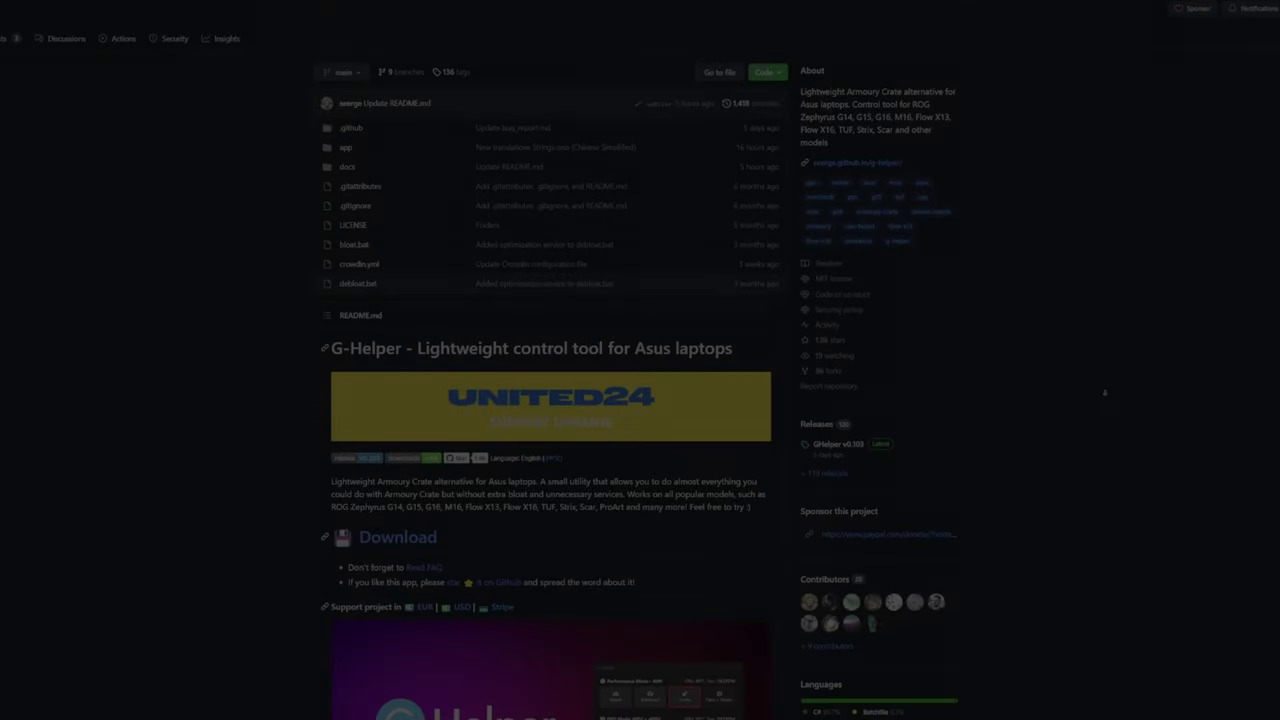
scroll(1104, 392, "down", 1)
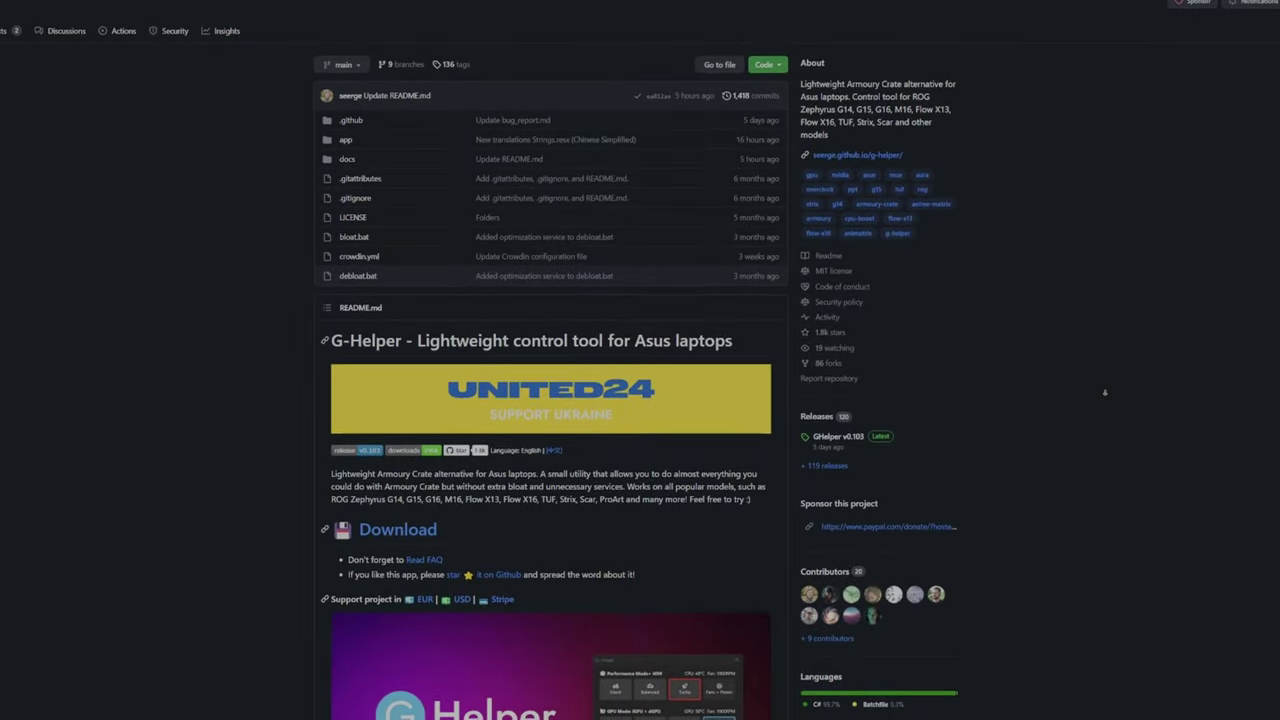
scroll(1104, 392, "down", 1)
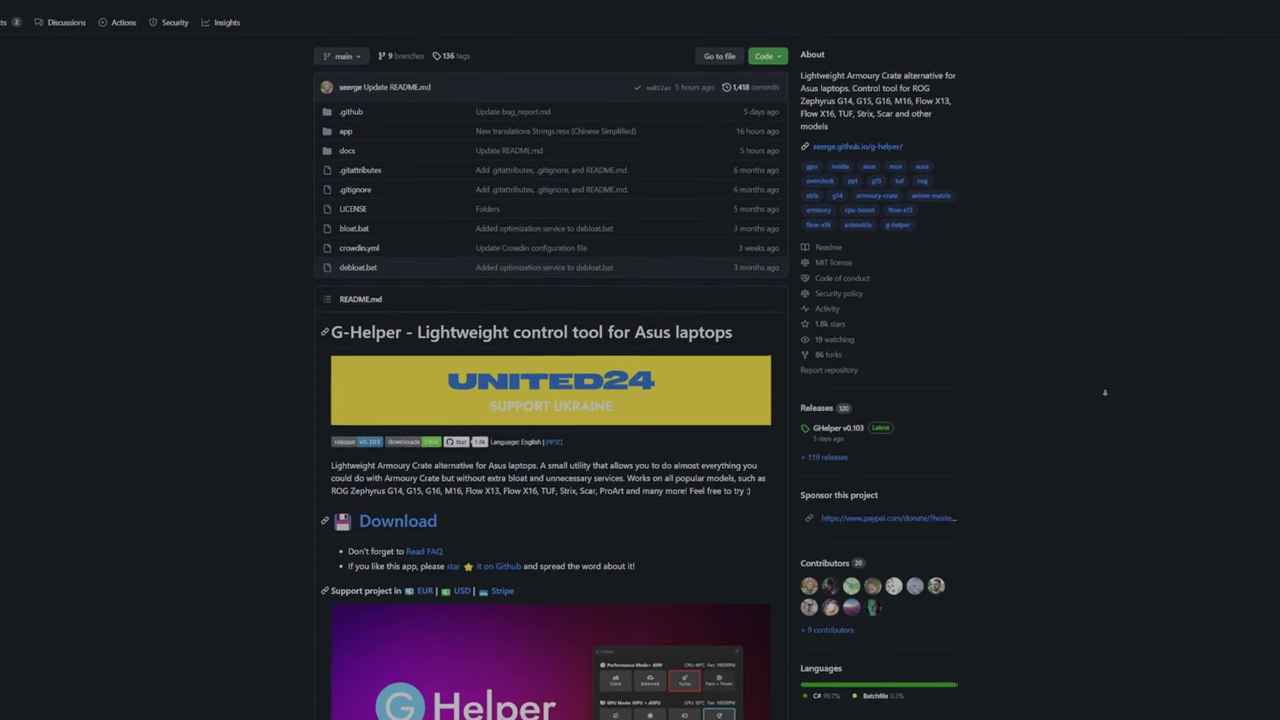
scroll(1104, 392, "down", 1)
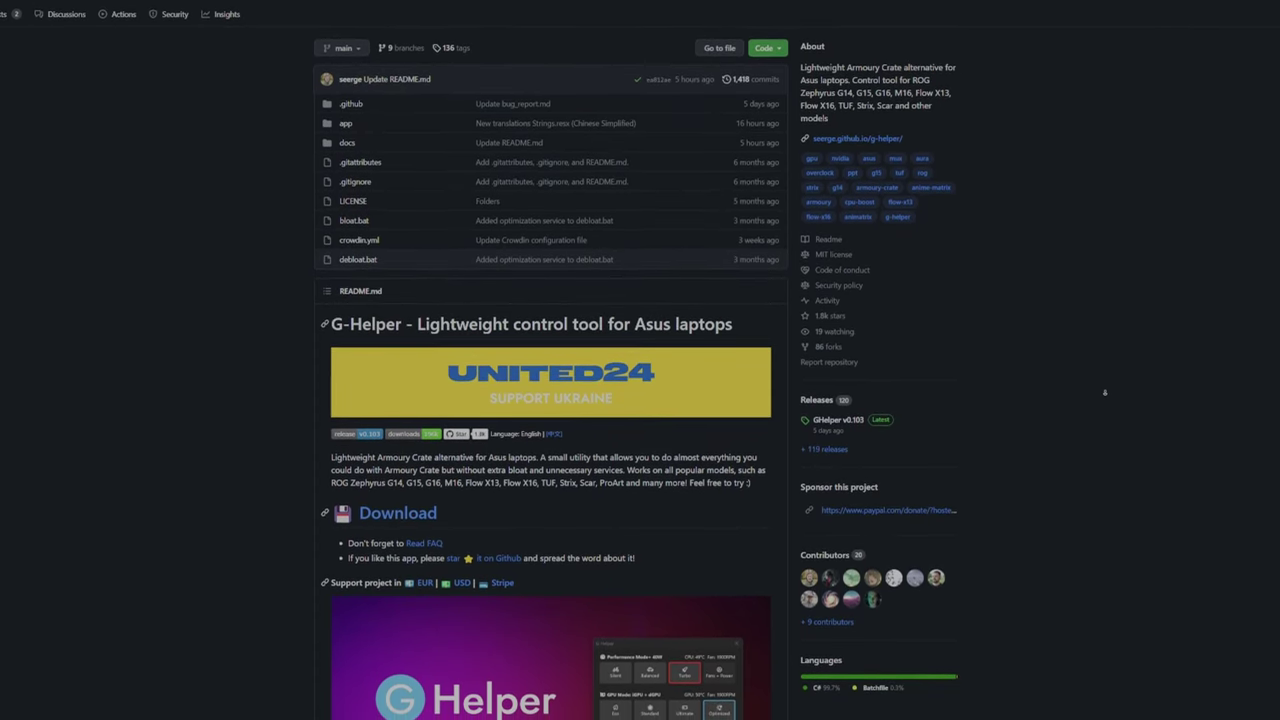
scroll(1104, 392, "down", 1)
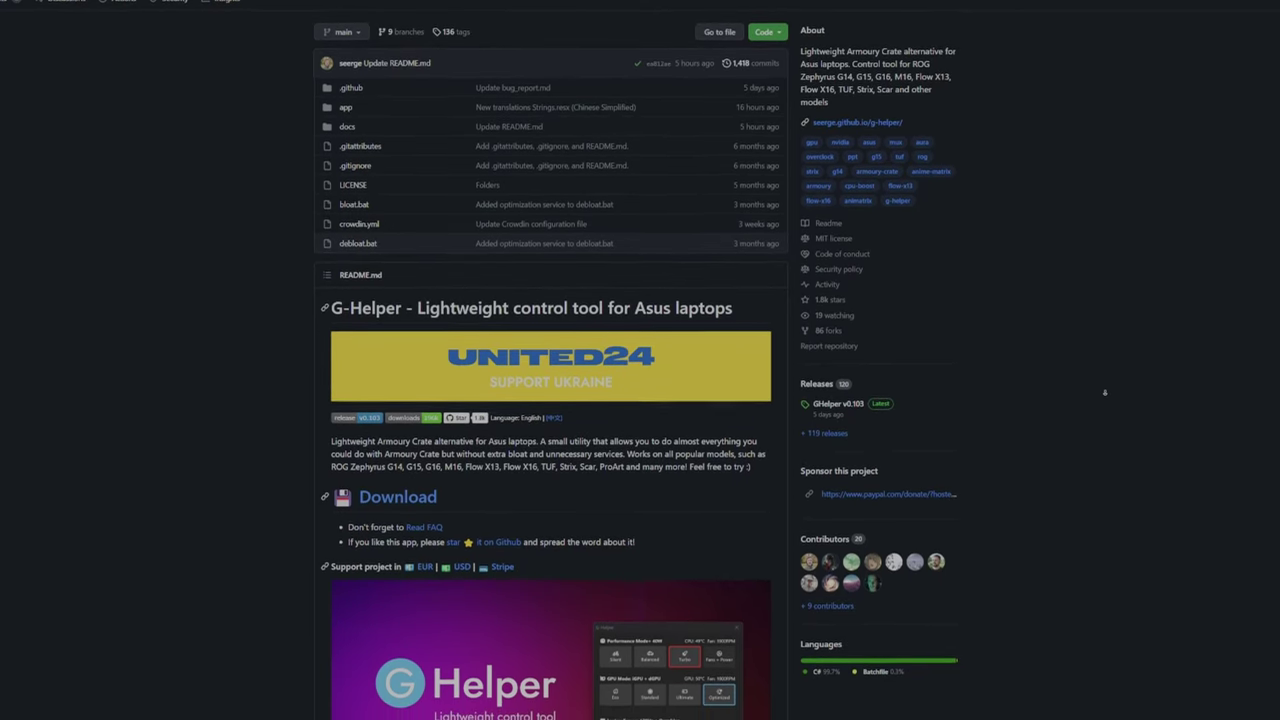
scroll(1104, 392, "down", 1)
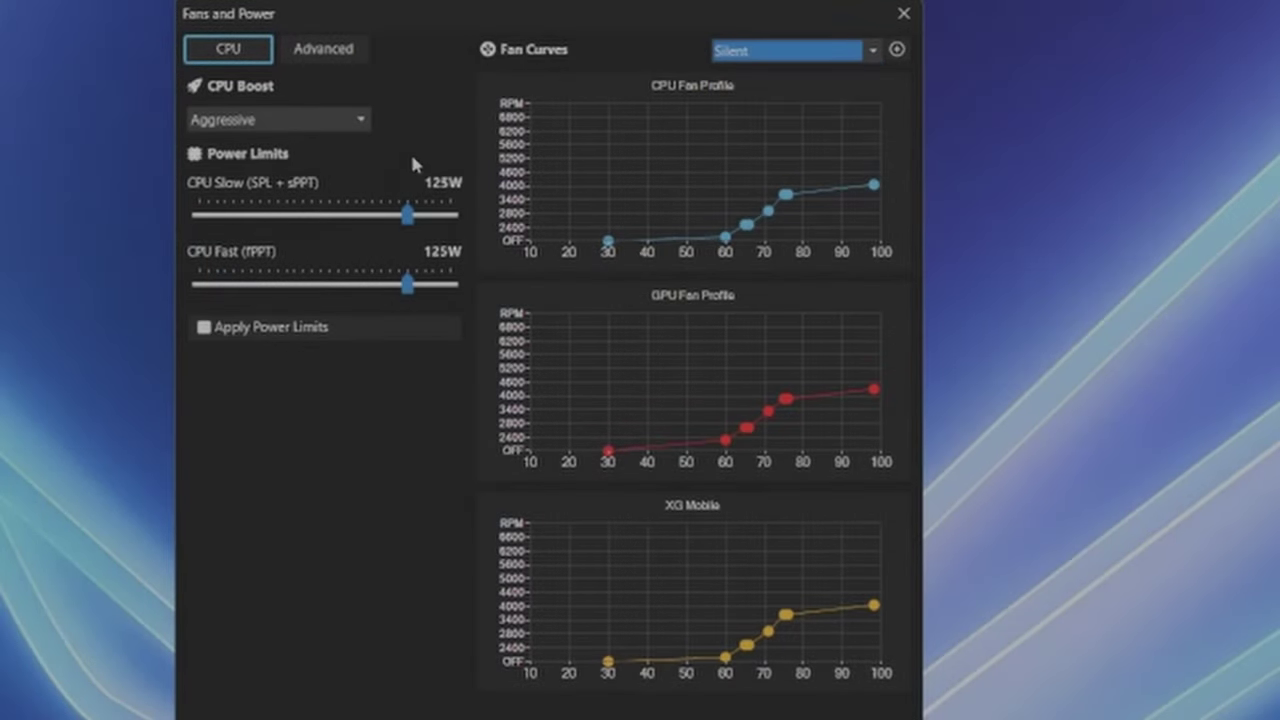
- Lower the CPU Slow and Fast power limits (Fast to 14W) and disable CPU Boost
left_click_drag(412, 214, 215, 234)
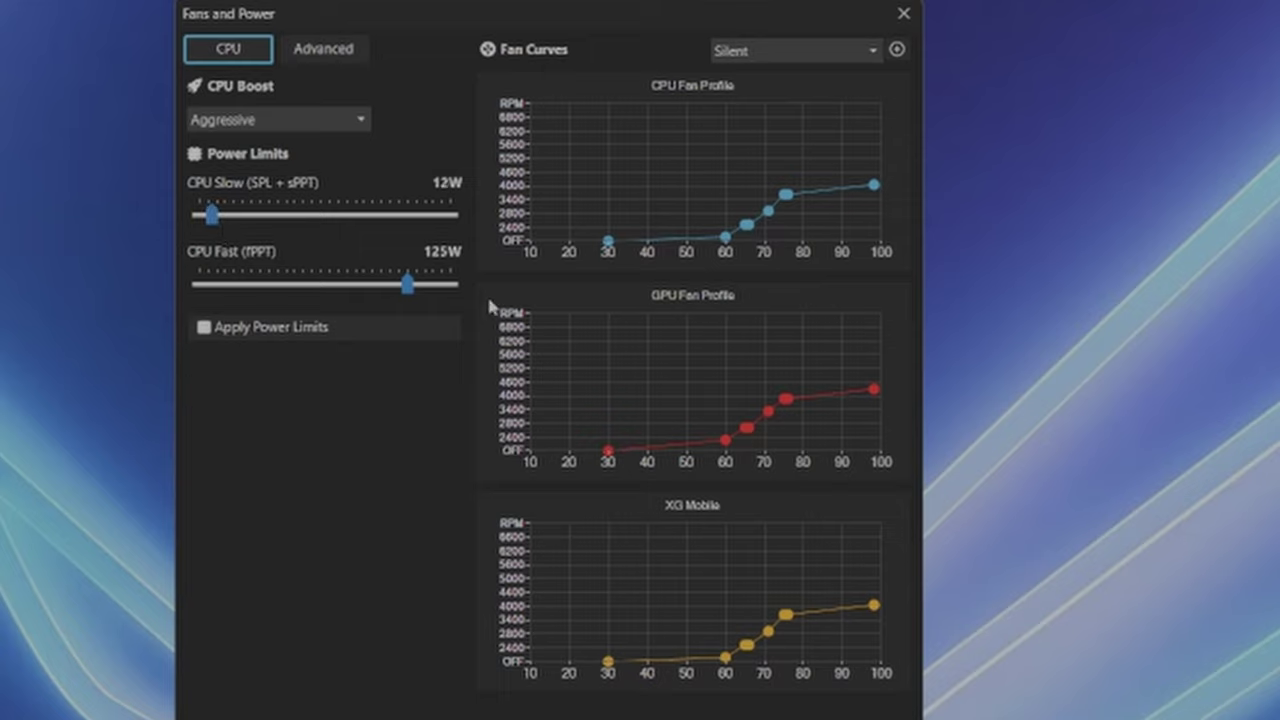
left_click_drag(407, 284, 207, 280)
left_click(278, 120)
left_click(246, 139)
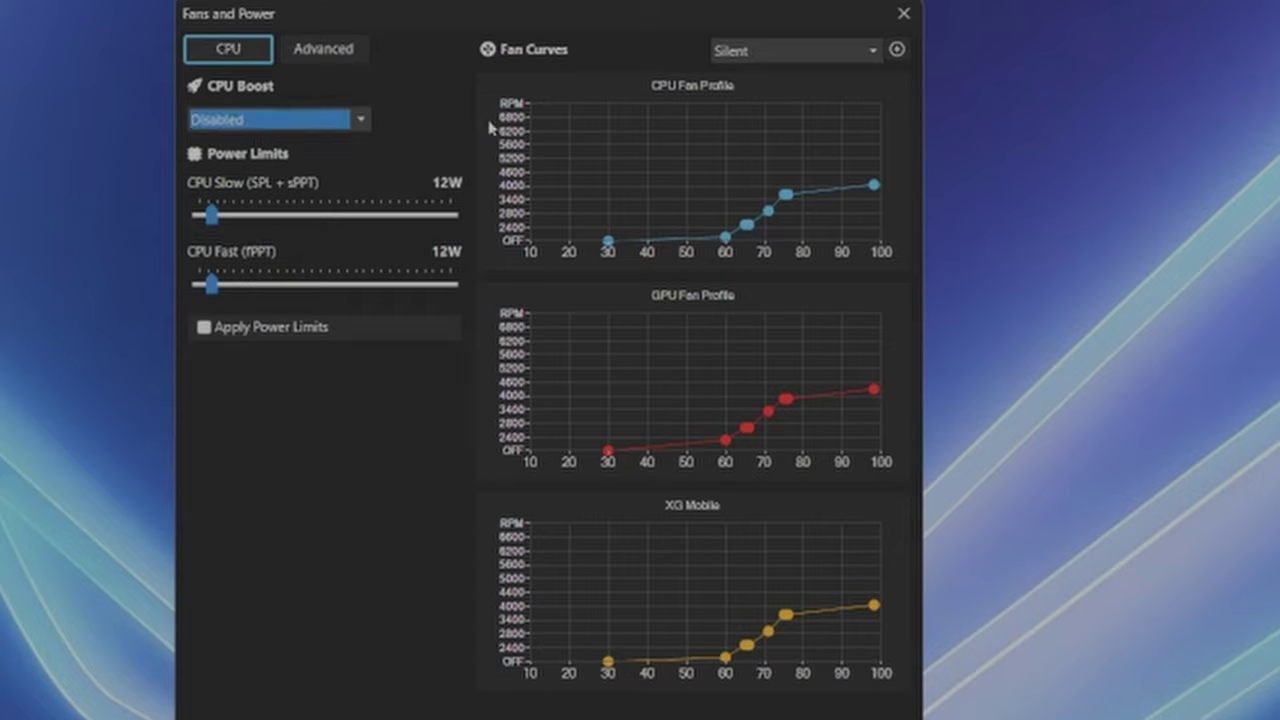
- Compare the Balanced, Silent and Turbo fan profiles, keeping Balanced's CPU Boost on Aggressive
left_click(768, 52)
left_click(766, 90)
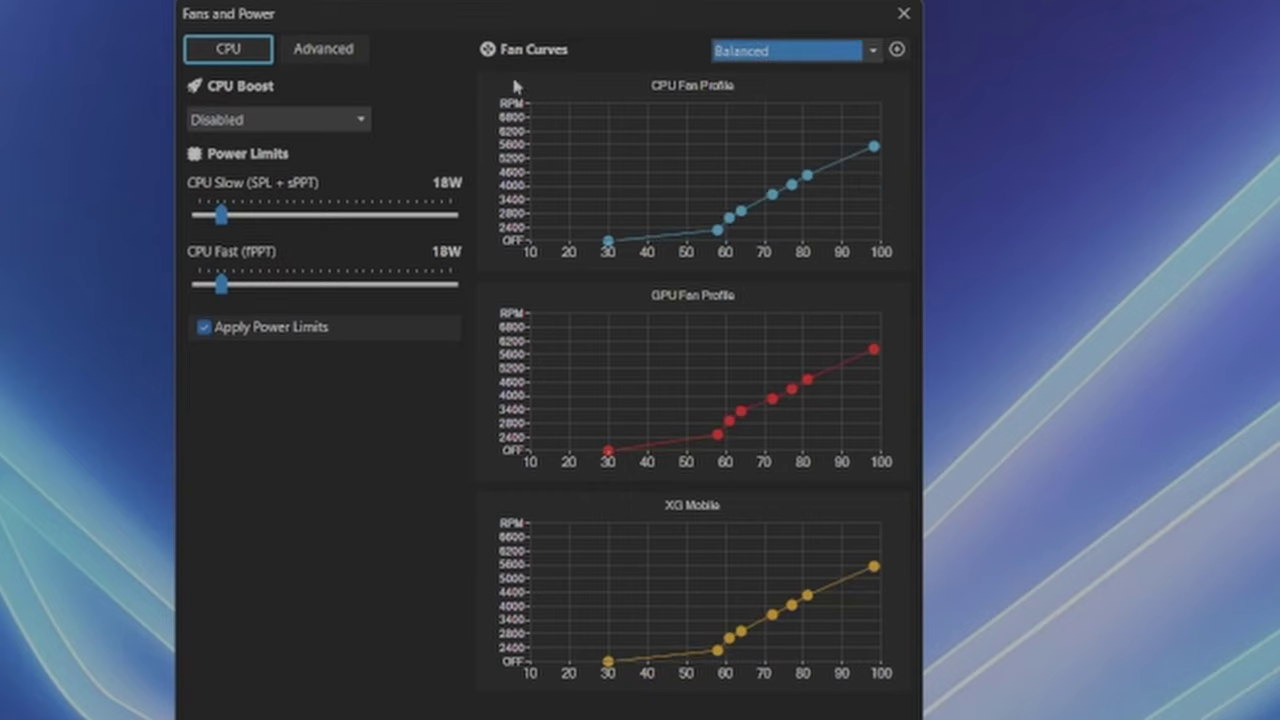
left_click(755, 52)
left_click(752, 73)
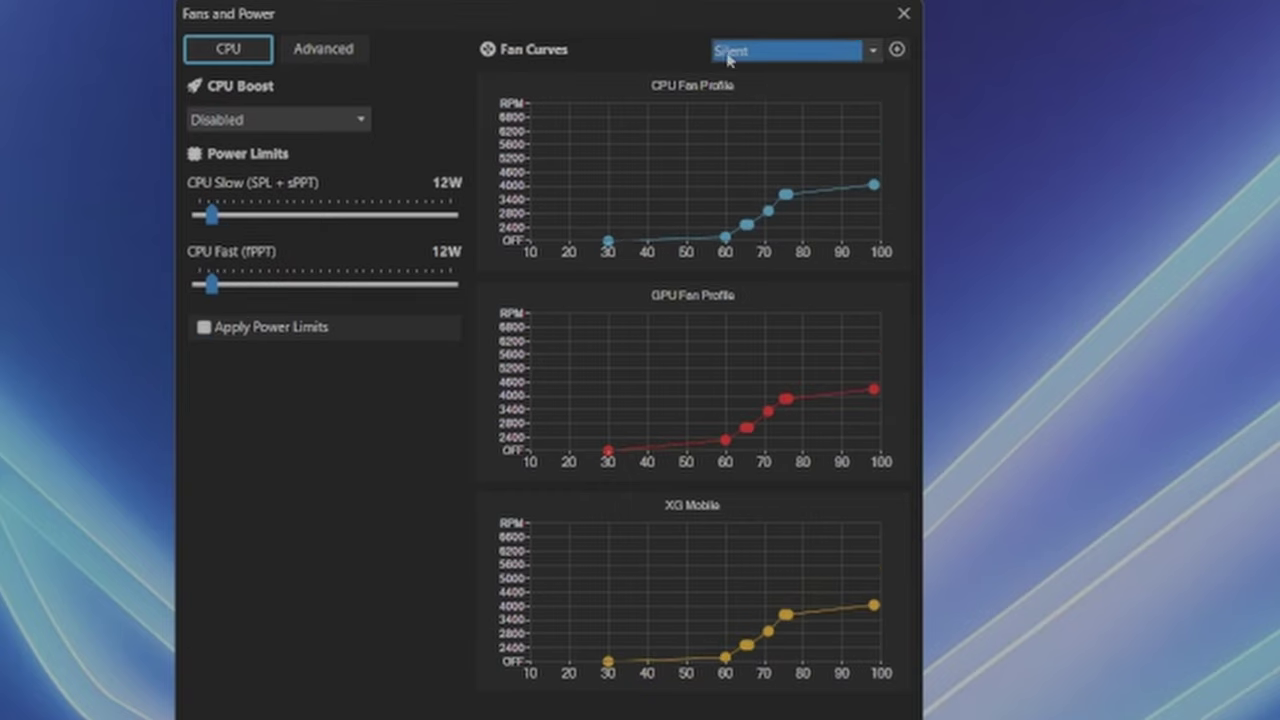
left_click(734, 56)
left_click(750, 110)
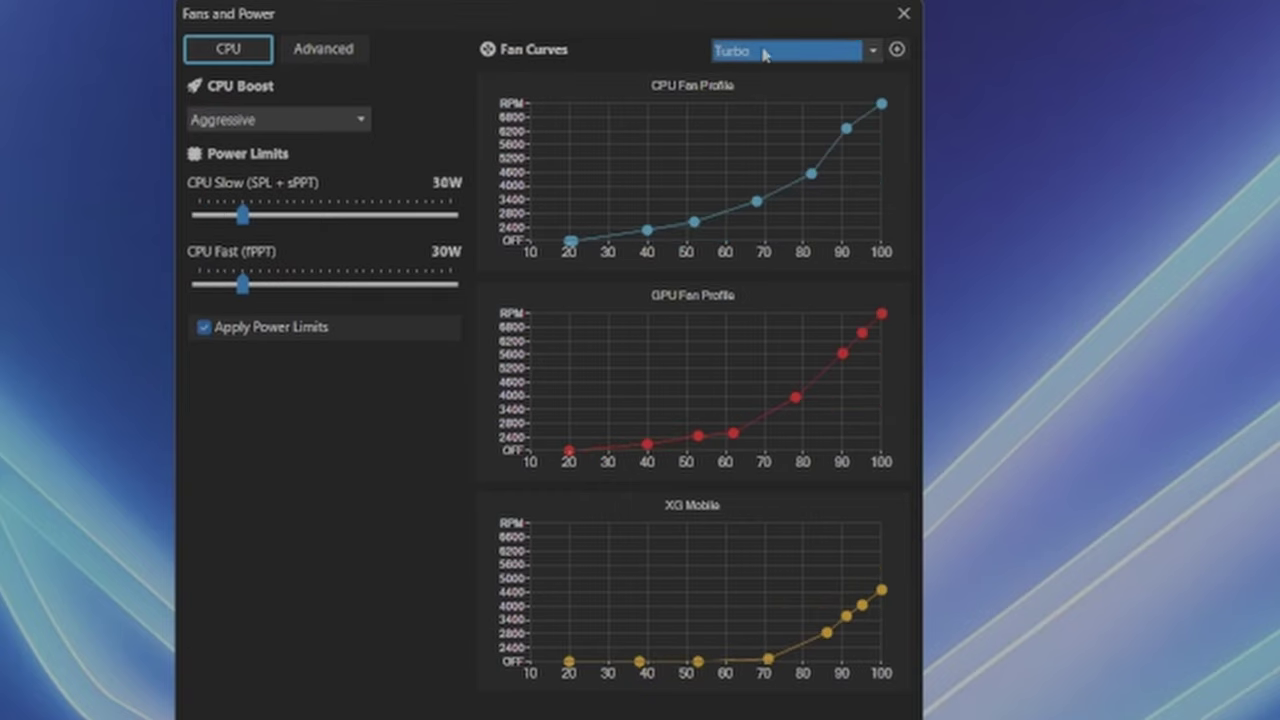
left_click(765, 53)
left_click(763, 89)
left_click(305, 119)
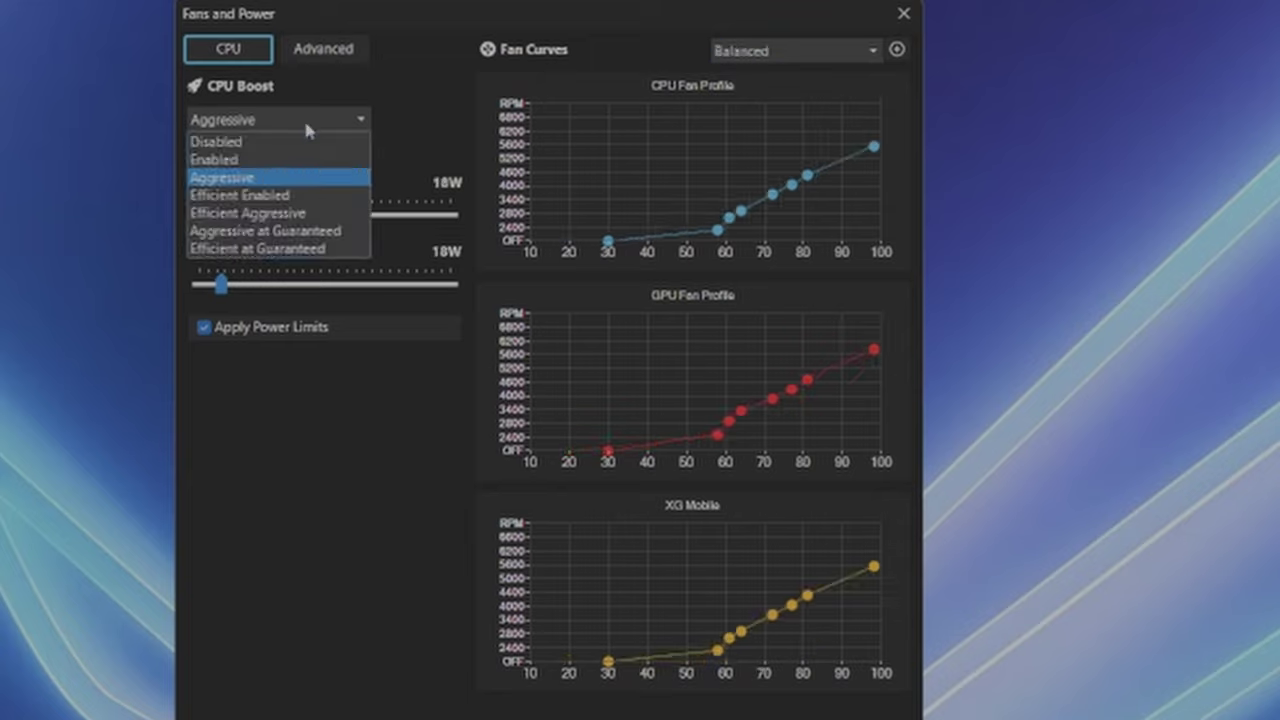
left_click(262, 183)
- Enable applying power limits for Silent, then review Balanced, Turbo and Silent again
left_click(781, 54)
left_click(752, 74)
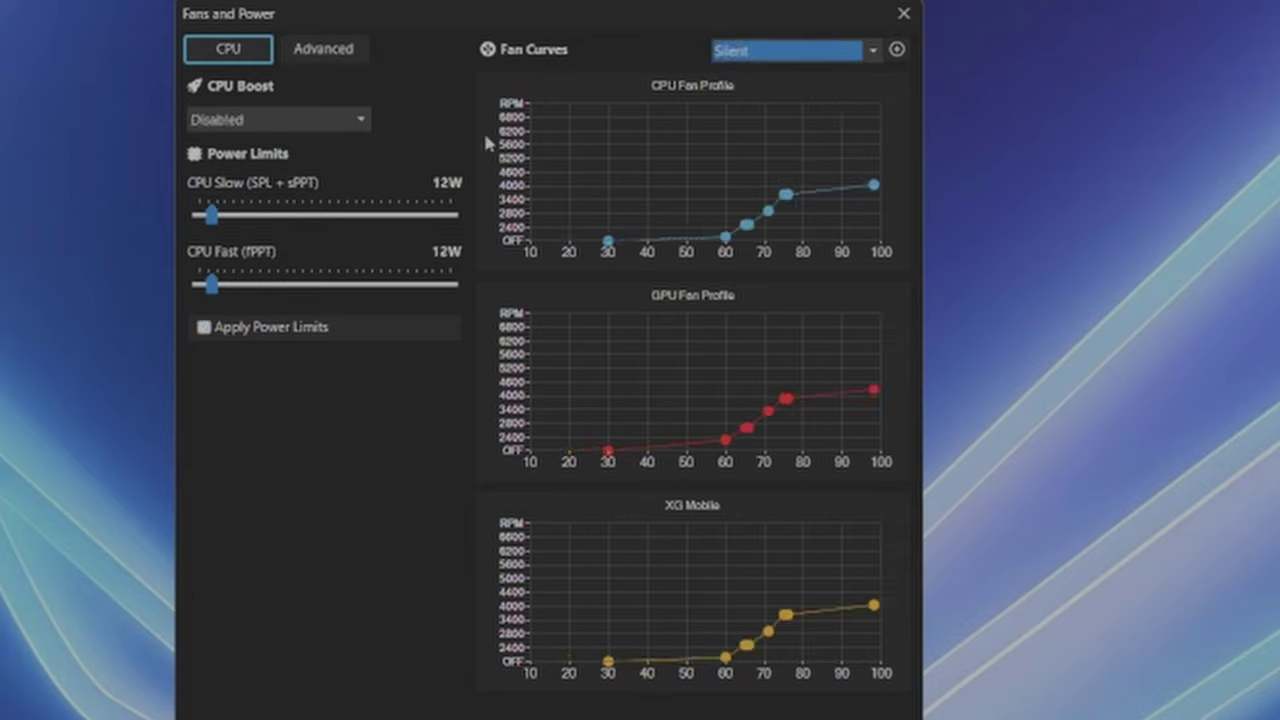
left_click(228, 322)
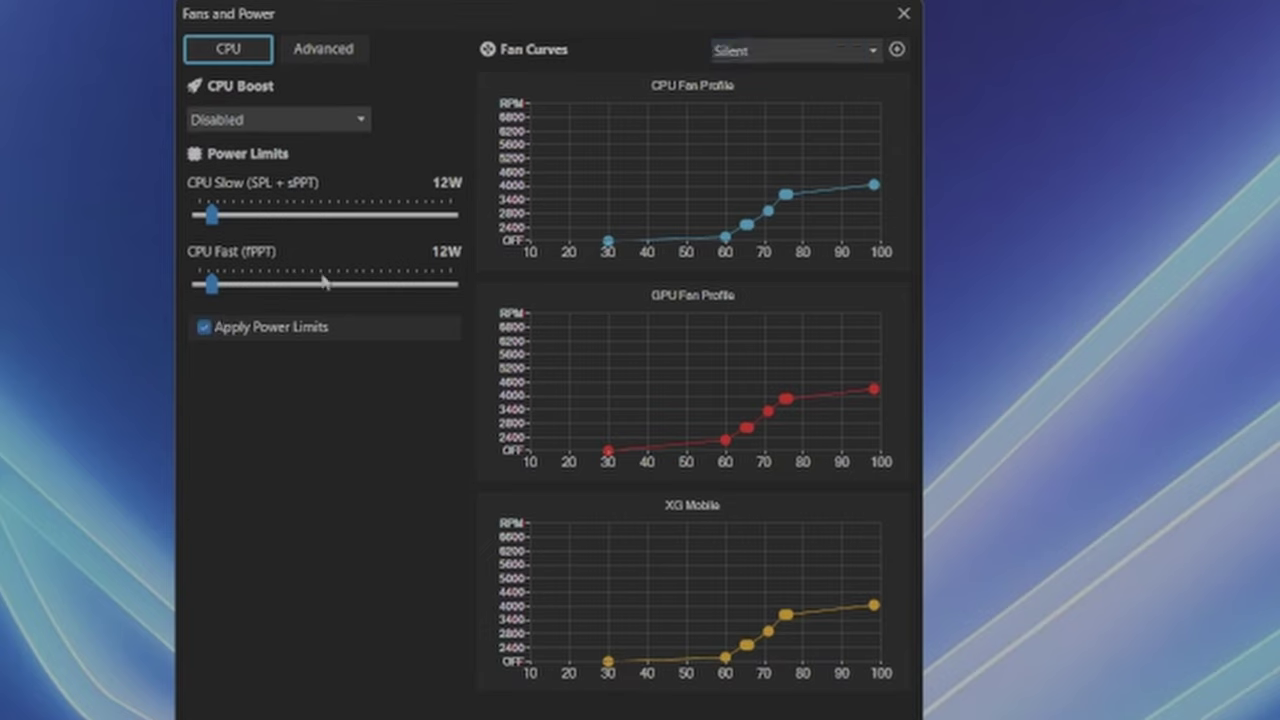
left_click(738, 55)
left_click(765, 87)
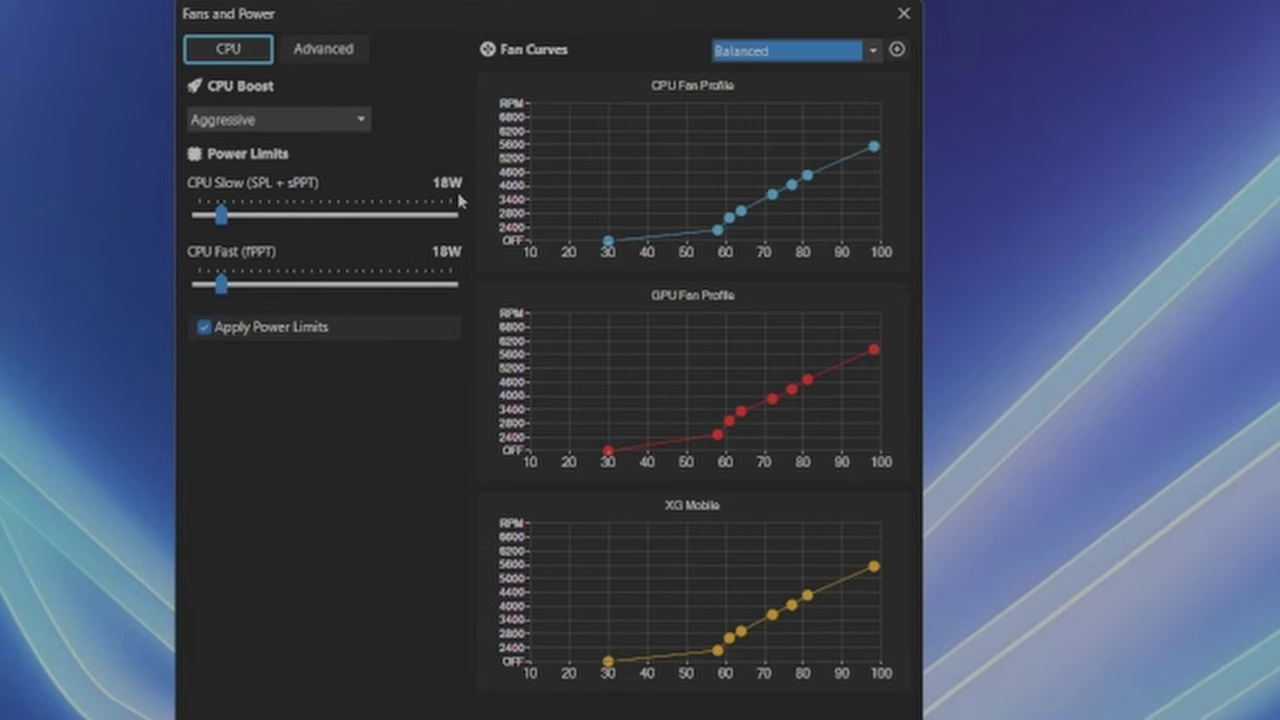
left_click(752, 48)
left_click(762, 106)
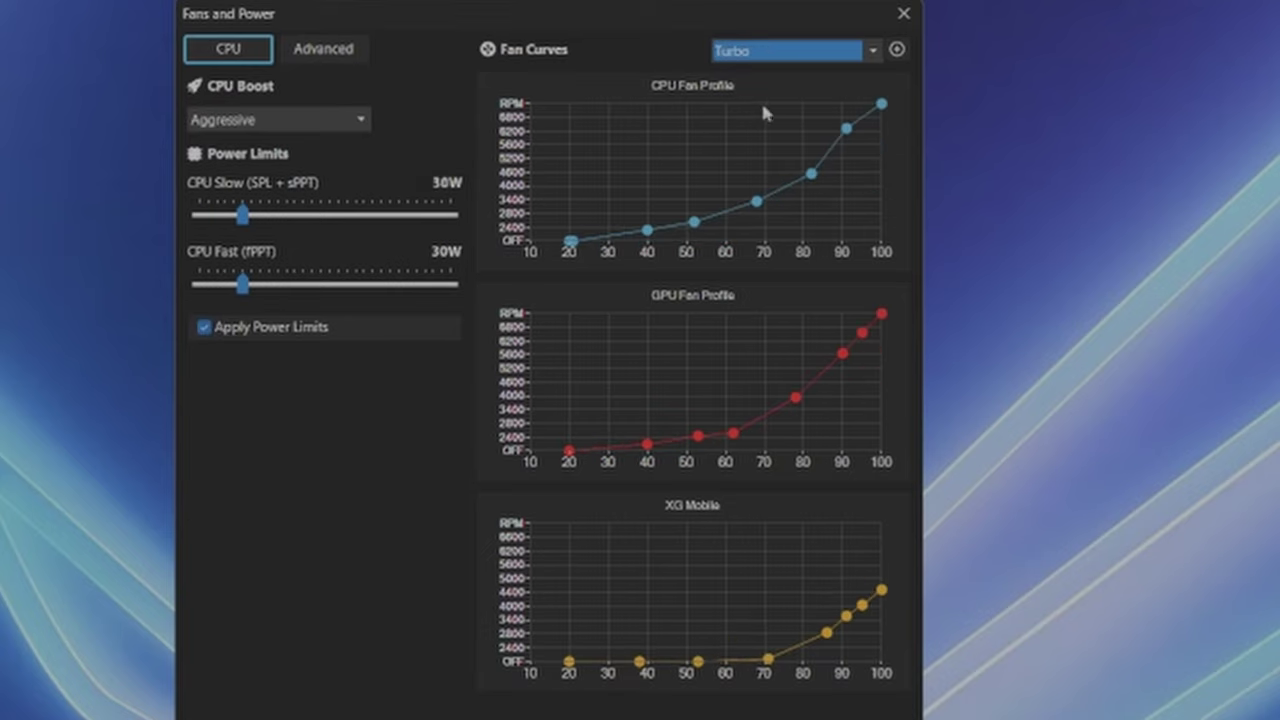
left_click(778, 50)
left_click(767, 87)
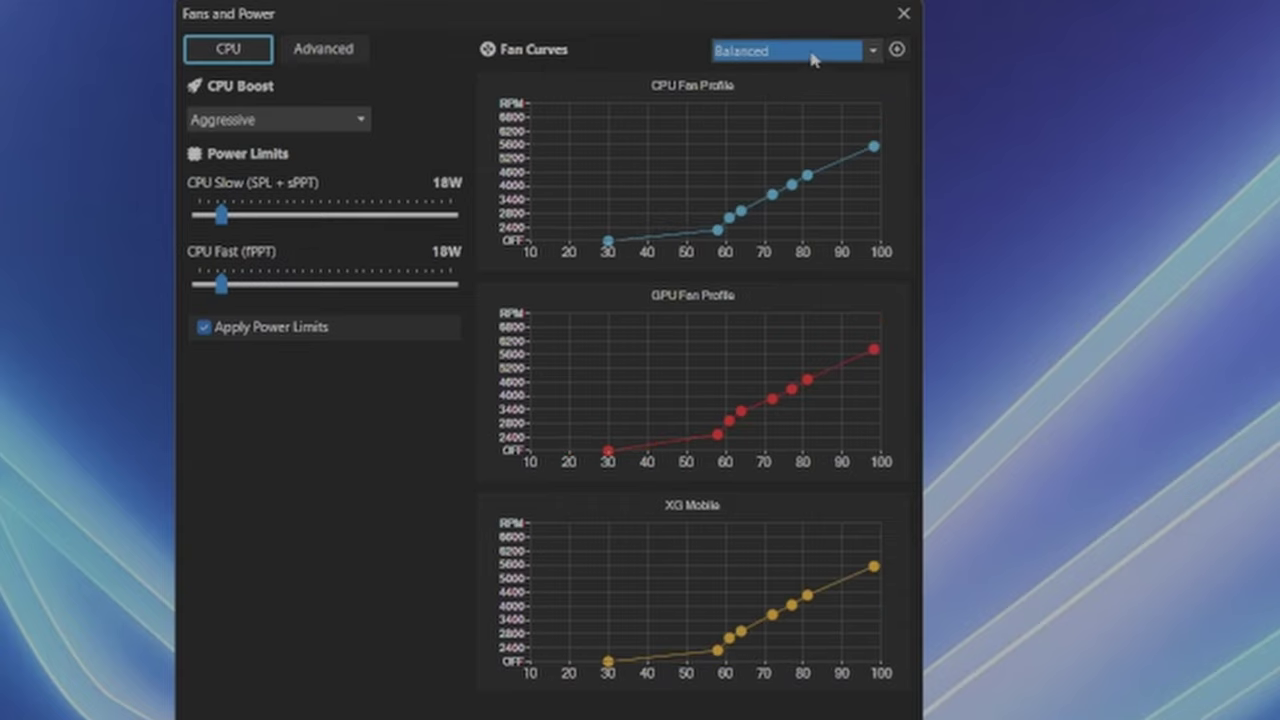
left_click(812, 58)
left_click(810, 70)
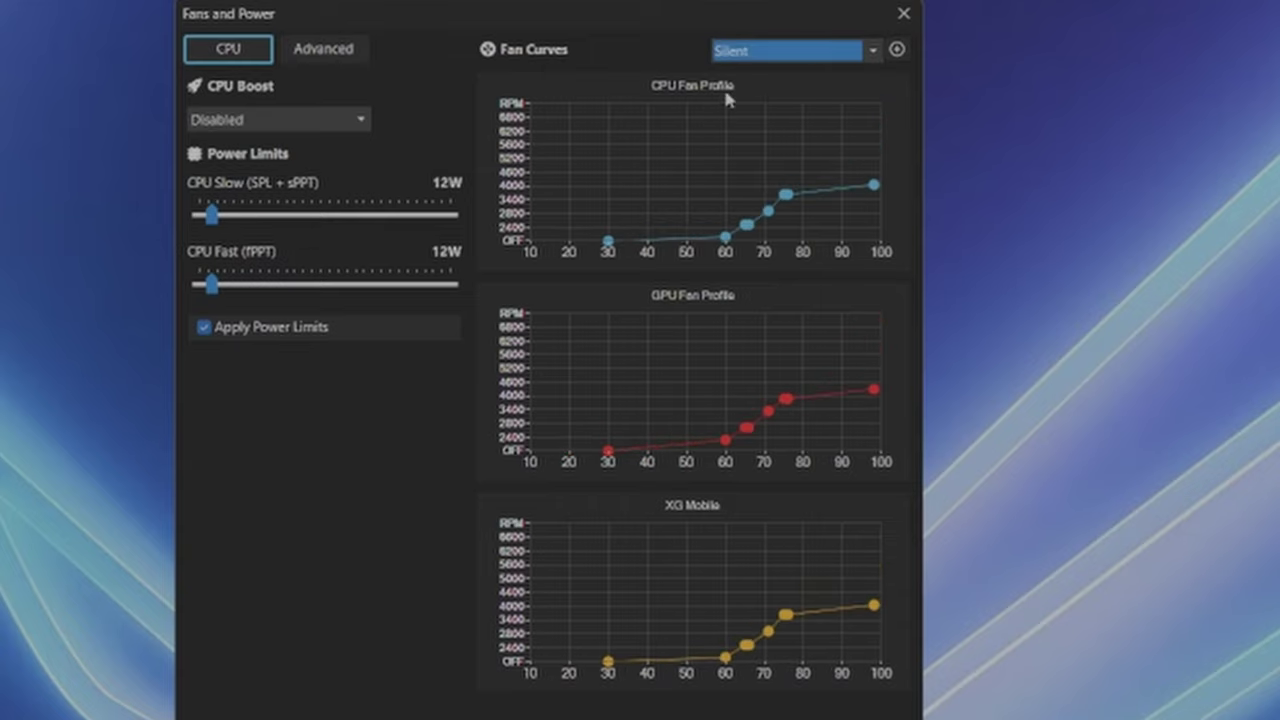
left_click(808, 49)
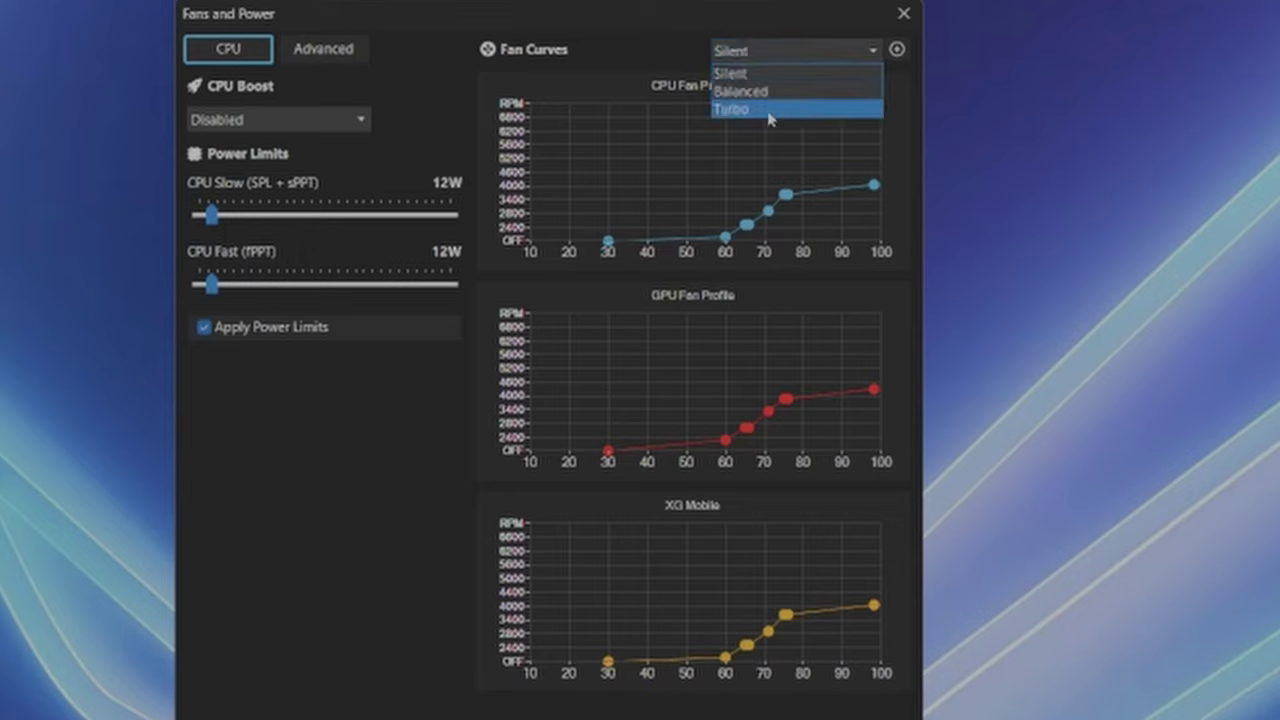
left_click(773, 110)
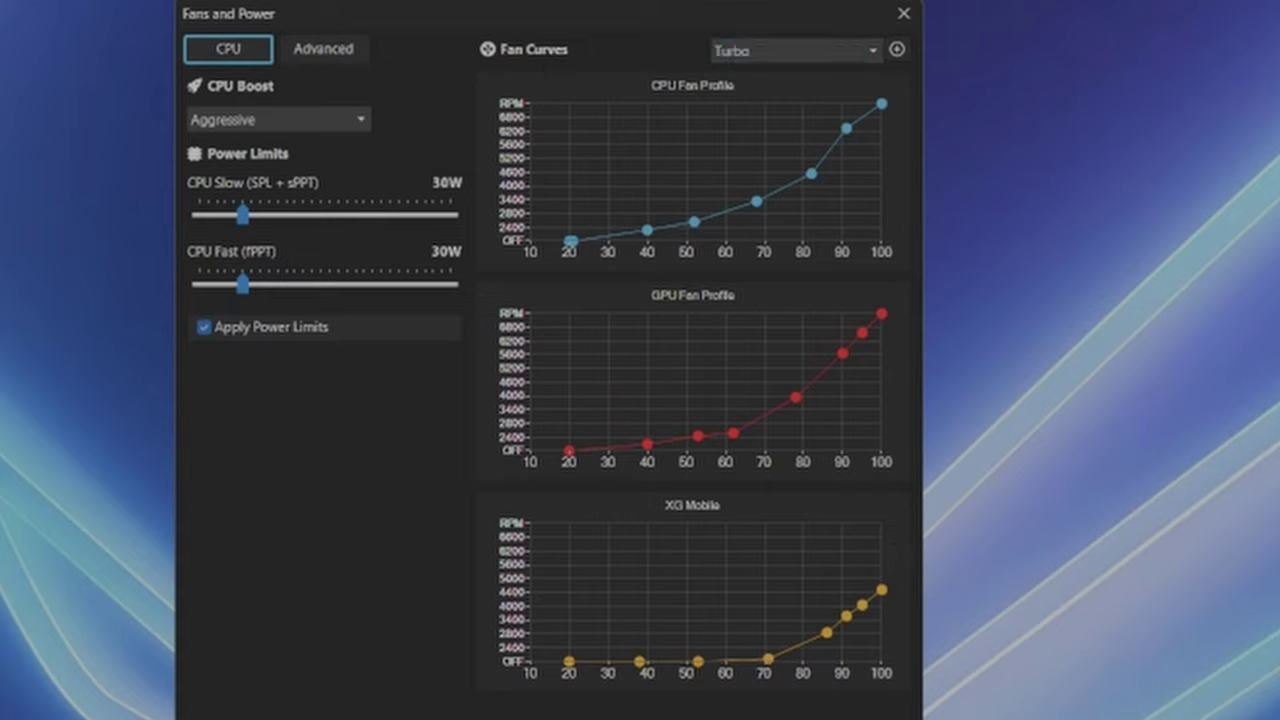
- Add a Custom 1 mode and rename it 'MY PROFILE'
left_click(897, 50)
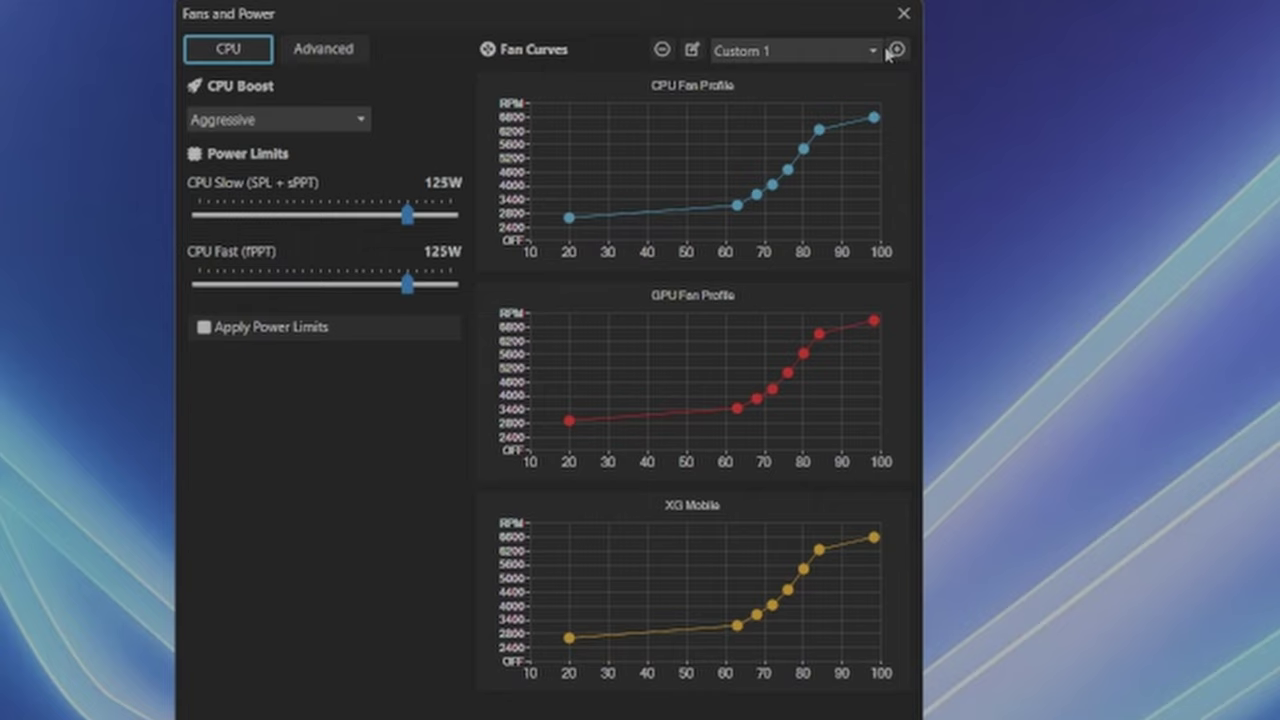
left_click(692, 50)
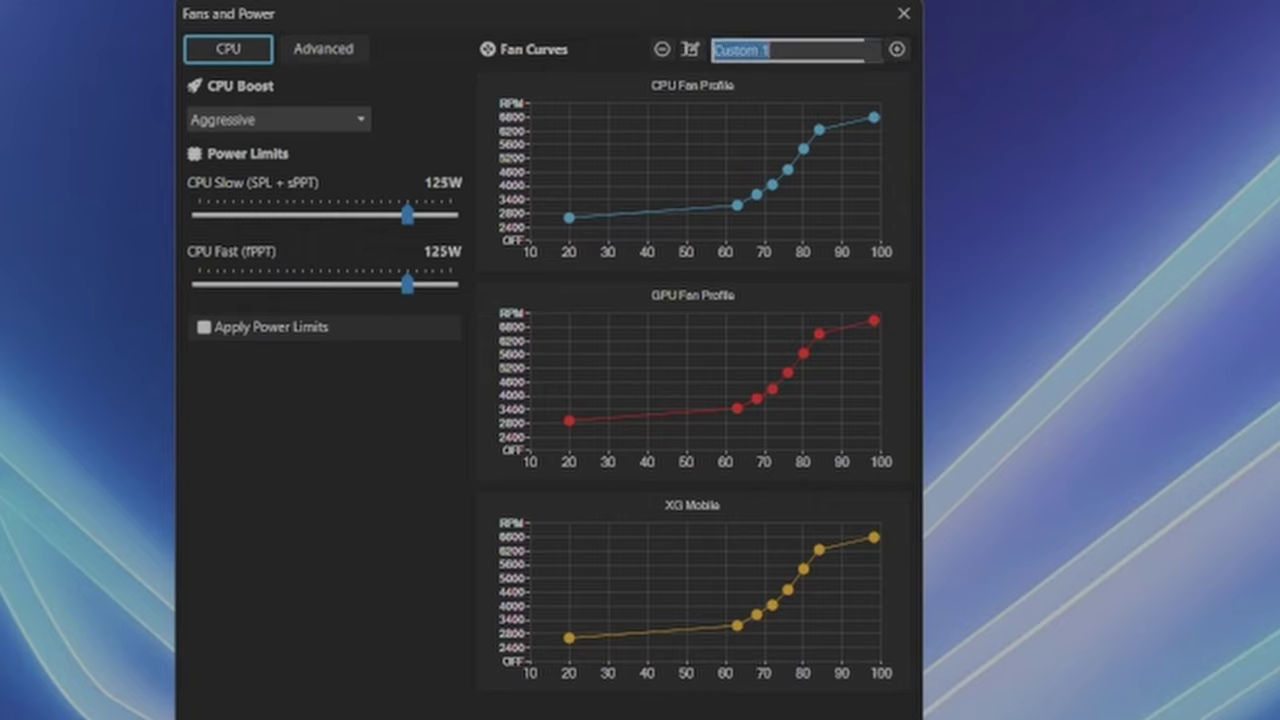
type("MY PROFILE")
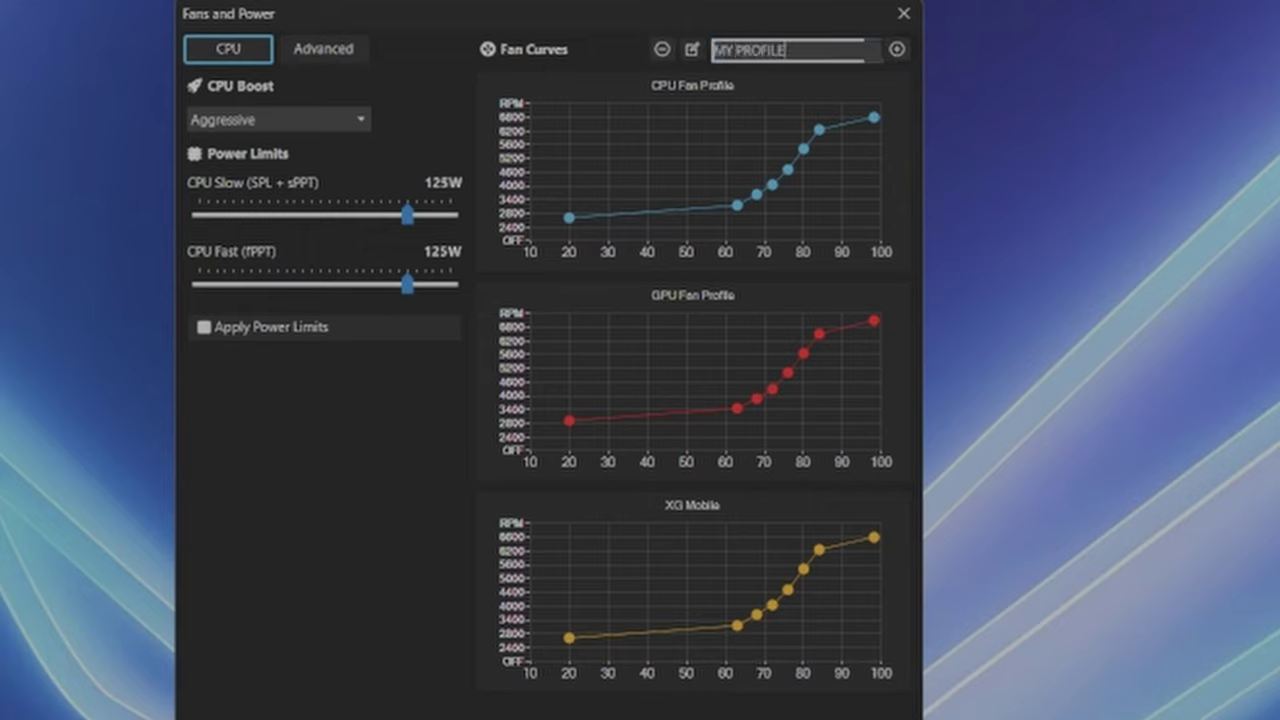
key("Return")
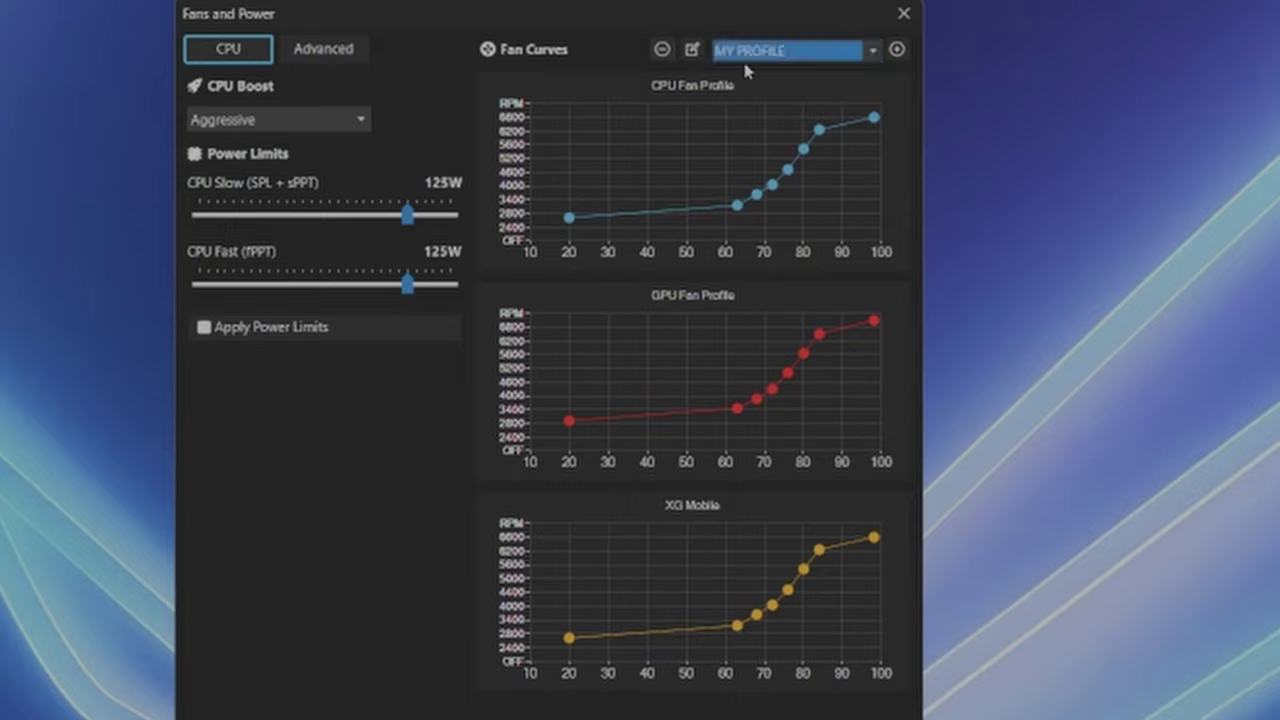
left_click(330, 53)
left_click(229, 49)
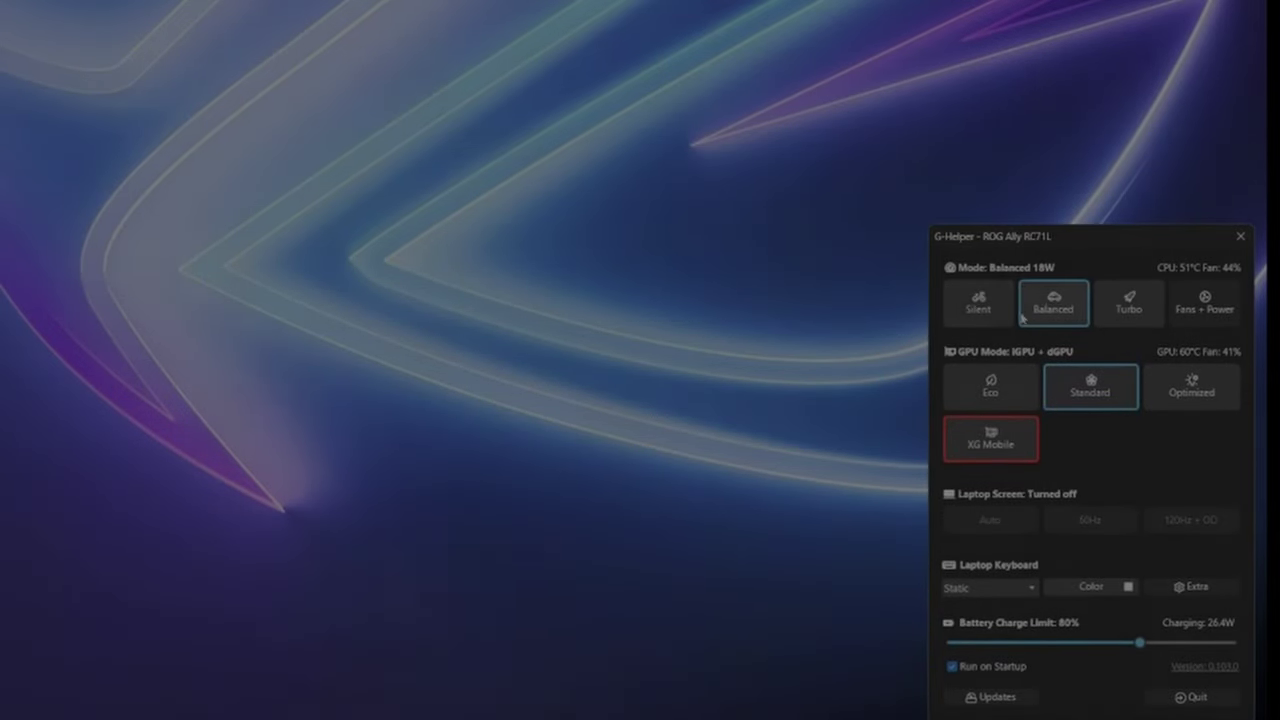
- Switch to Silent mode and open the keyboard lighting effect list to keep Static
left_click(1010, 315)
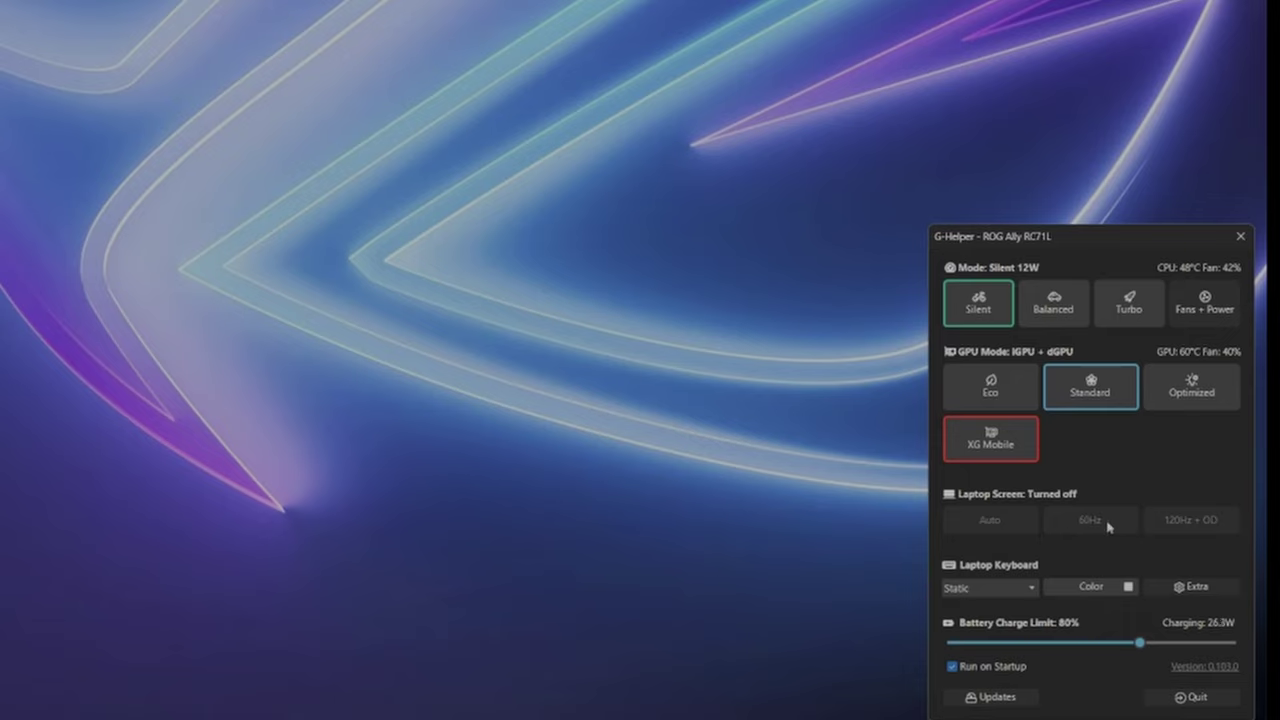
left_click(1017, 591)
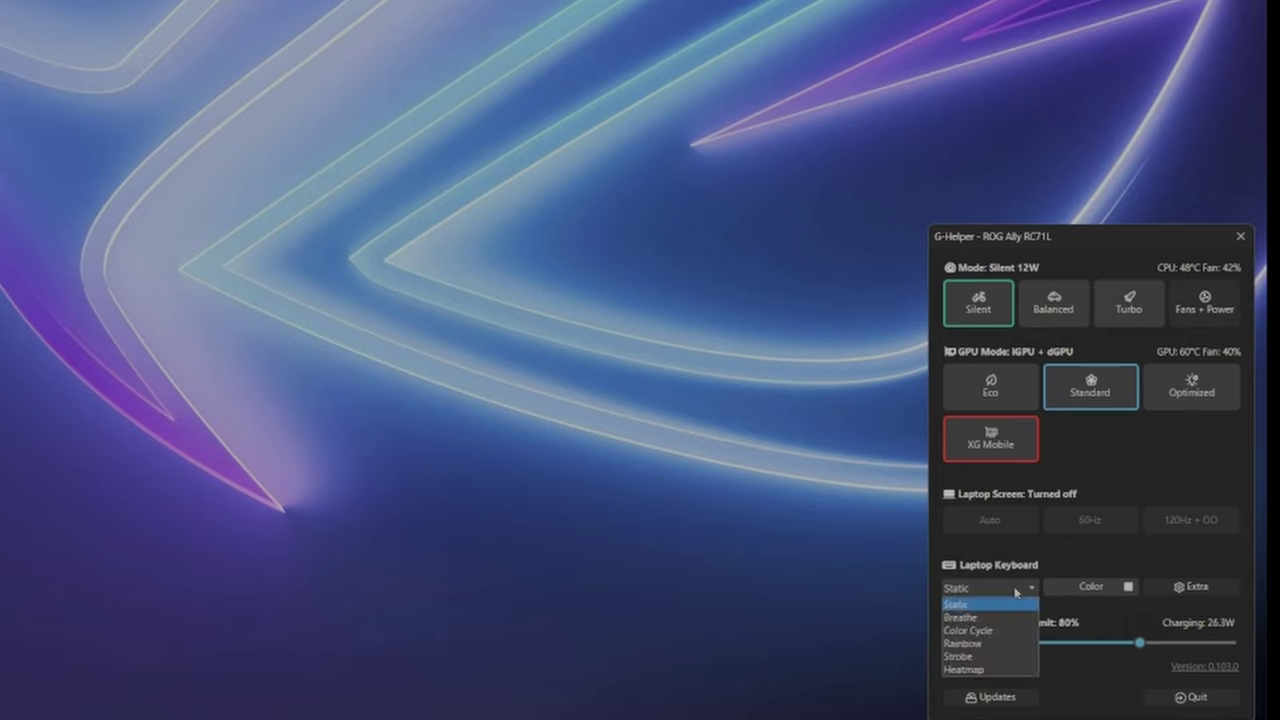